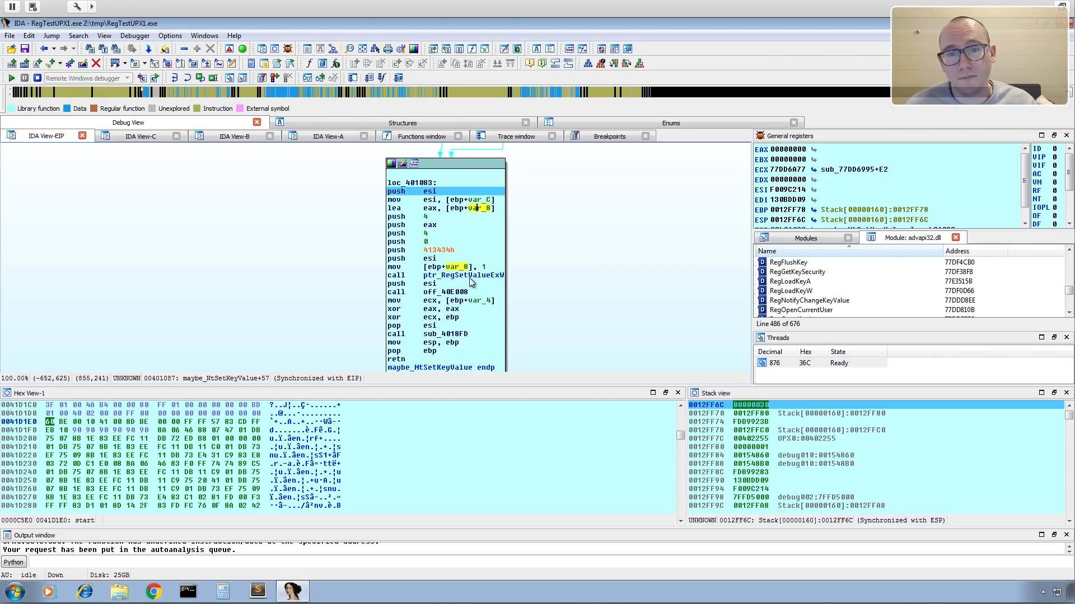
Copy the function name RegSetValueExW from the call instruction in block loc_401083.
click(440, 275)
drag(441, 277, 488, 276)
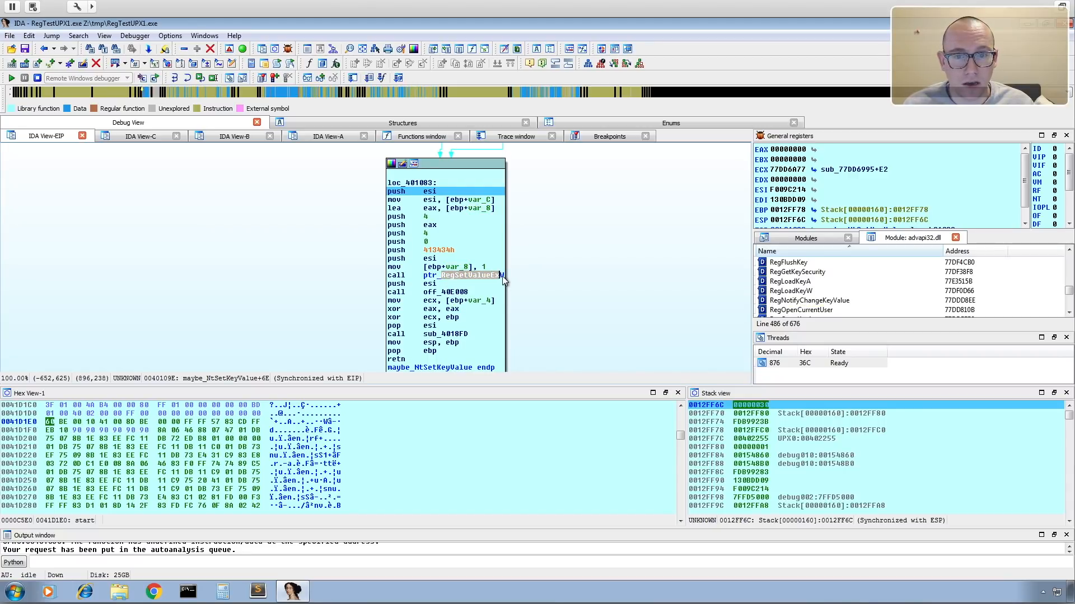
click(507, 277)
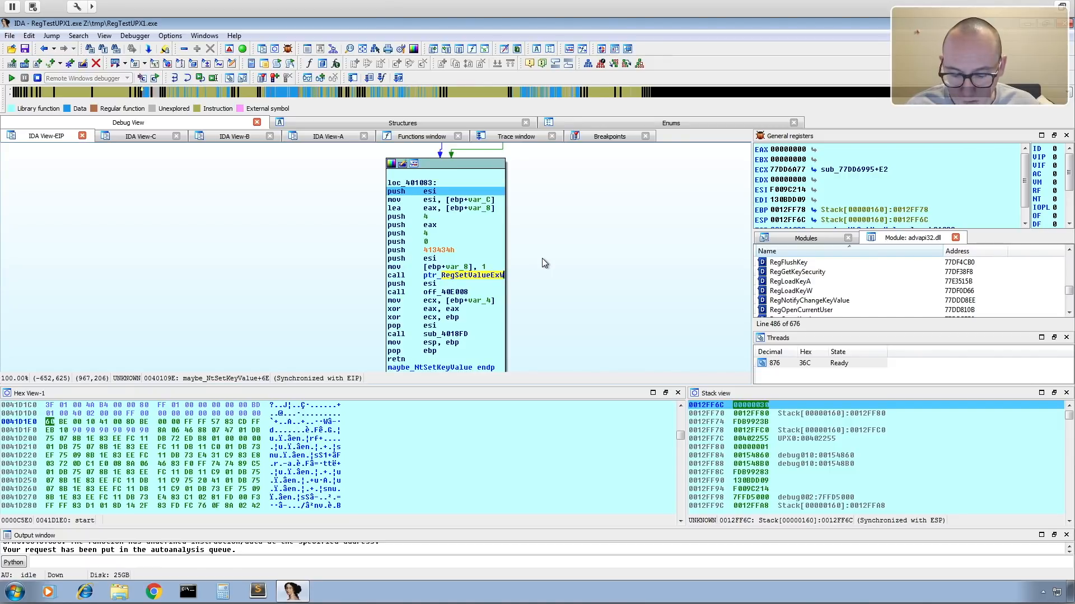
Switch to Chrome, search for RegSetValueExW and open Microsoft's RegSetValueEx function documentation page.
key(ctrl+Left)
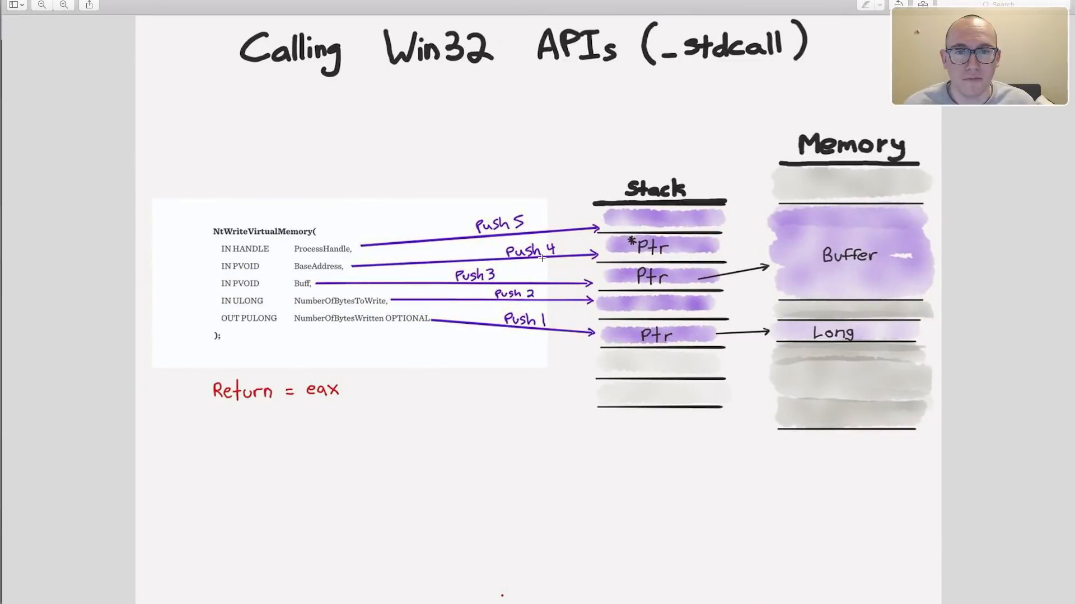
key(ctrl+Left)
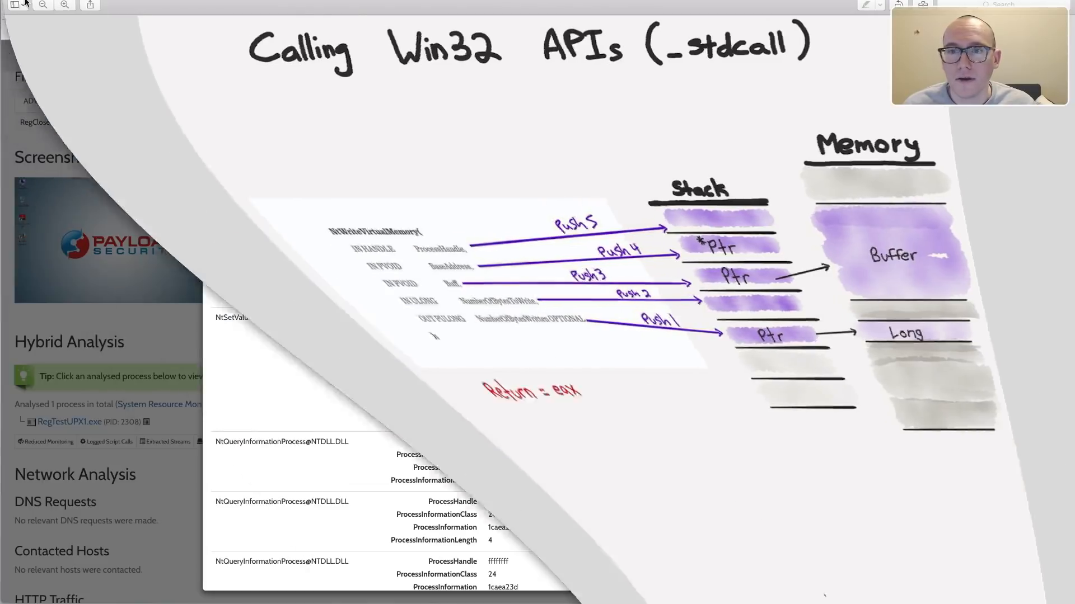
click(188, 12)
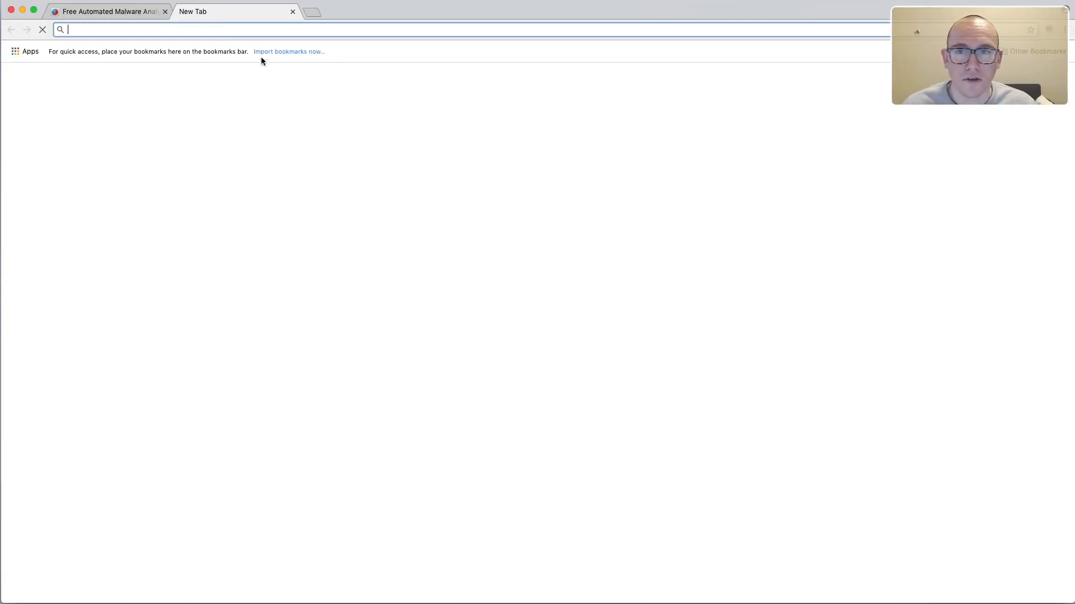
text(RegSetValueExW)
key(Return)
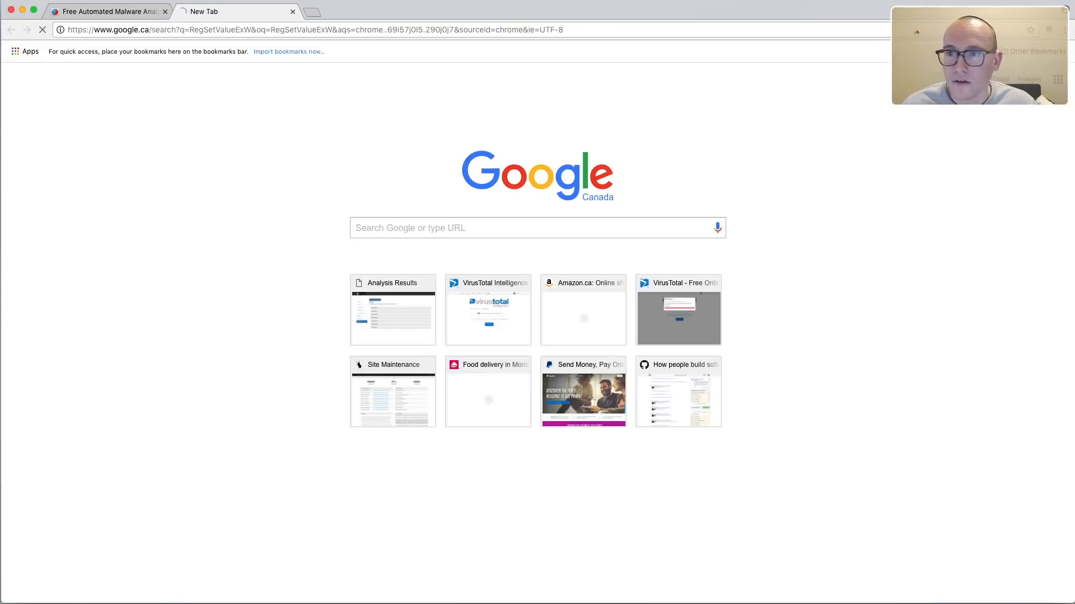
click(209, 144)
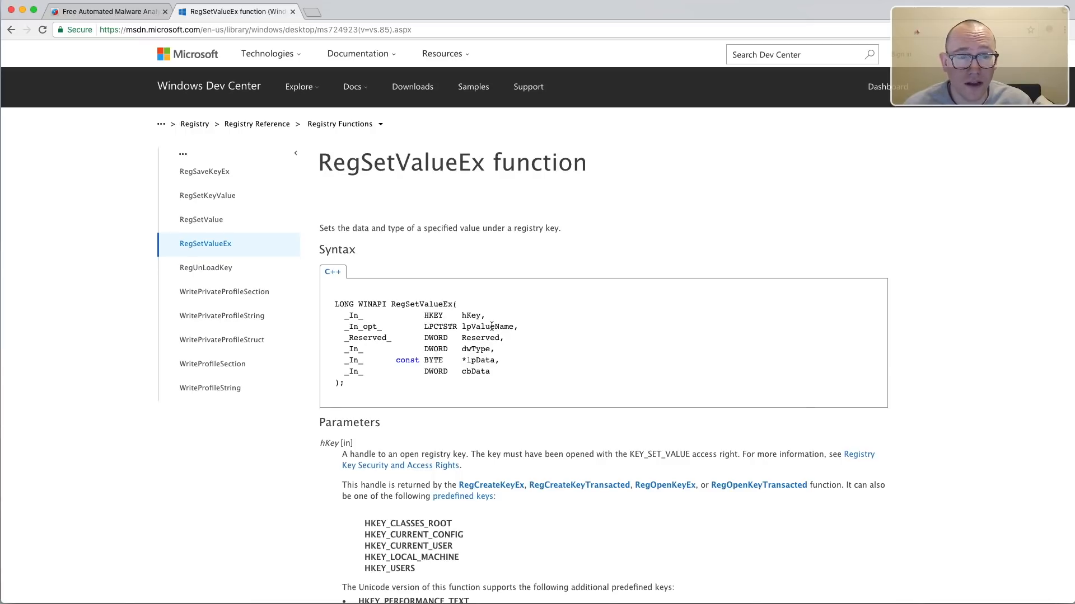
Examine the LPCTSTR type of the lpValueName parameter in the RegSetValueEx syntax.
drag(458, 327, 433, 326)
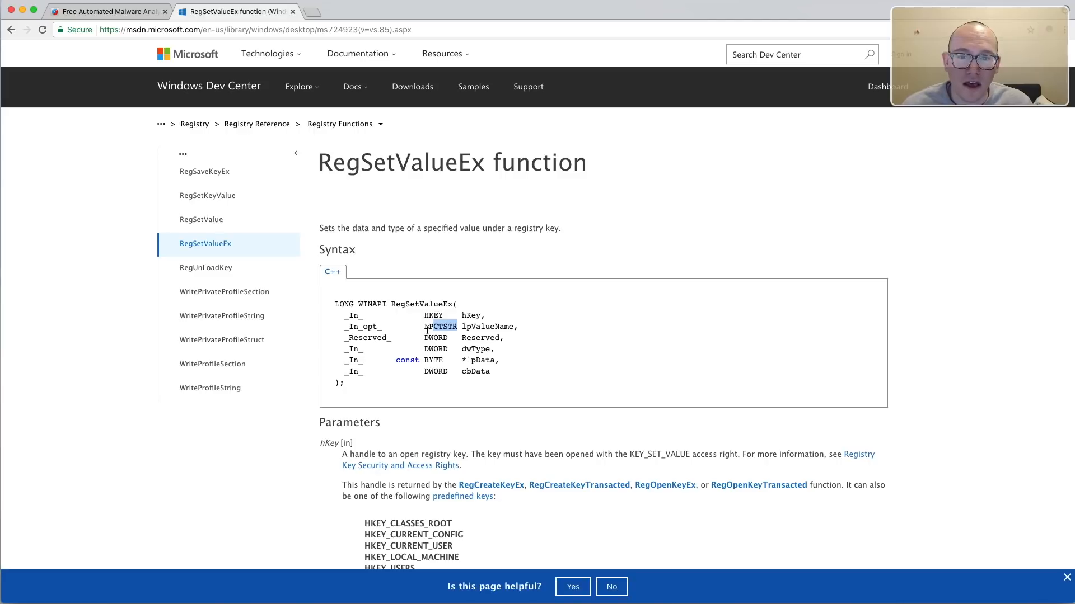
click(448, 328)
drag(444, 327, 468, 325)
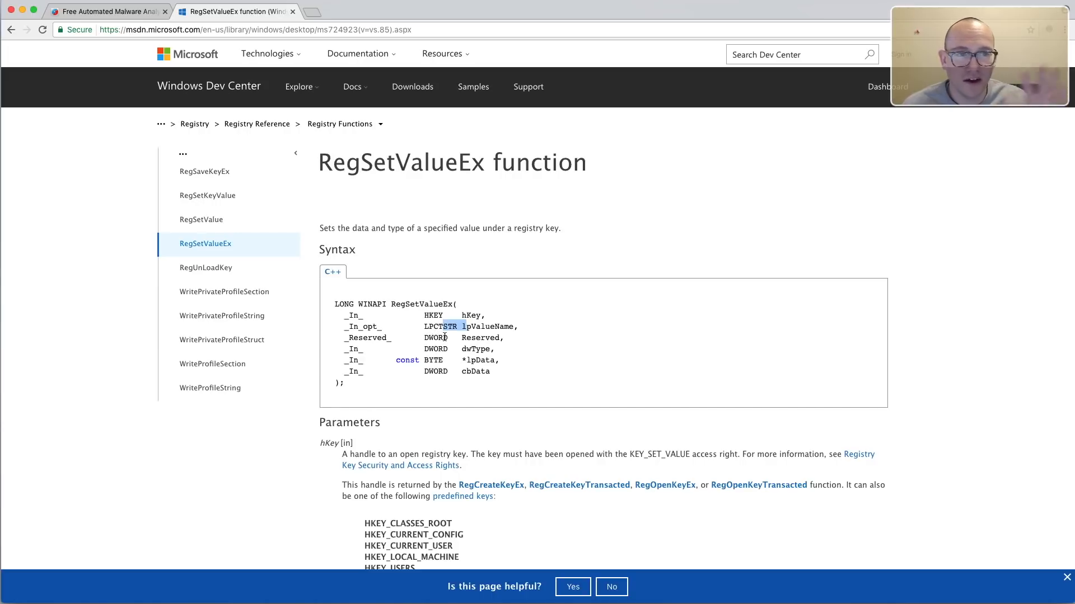
click(565, 320)
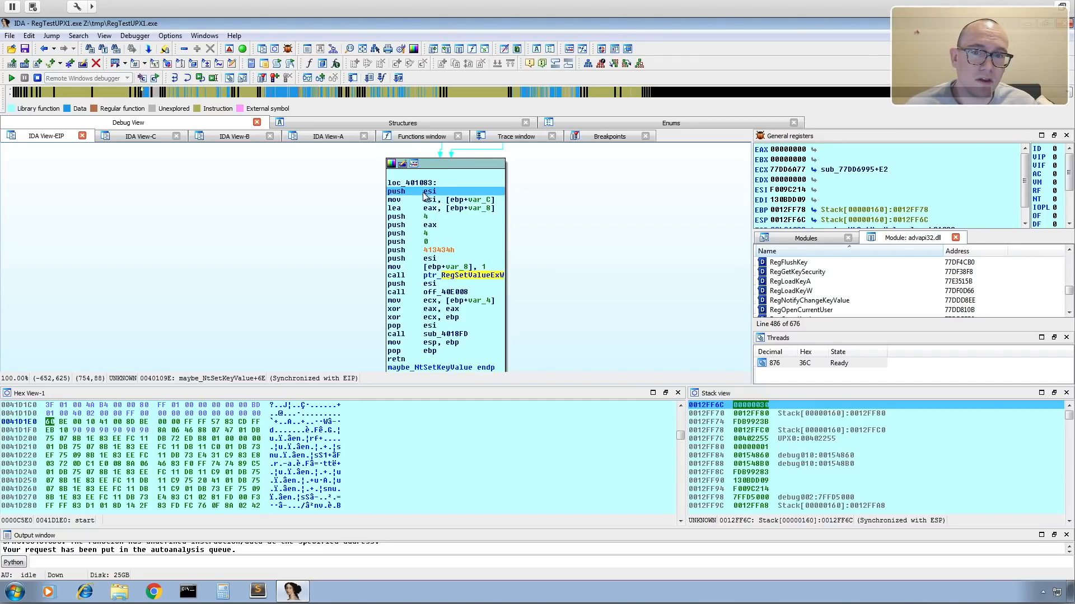
In IDA, add the repeatable comment "last argument" to the first push 4 instruction in block loc_401083.
mouse_move(395, 183)
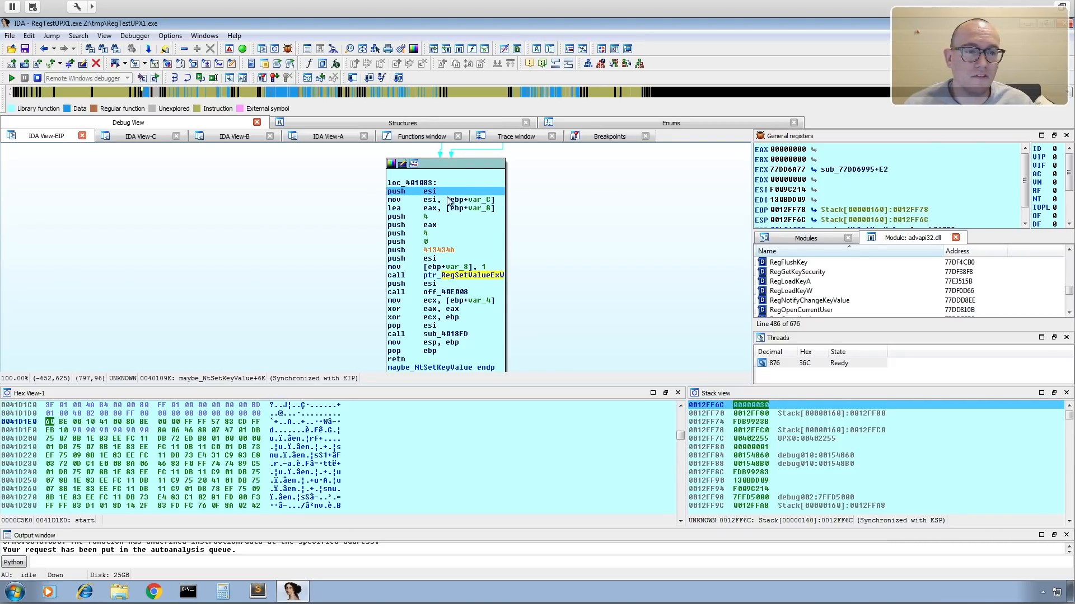
mouse_move(447, 199)
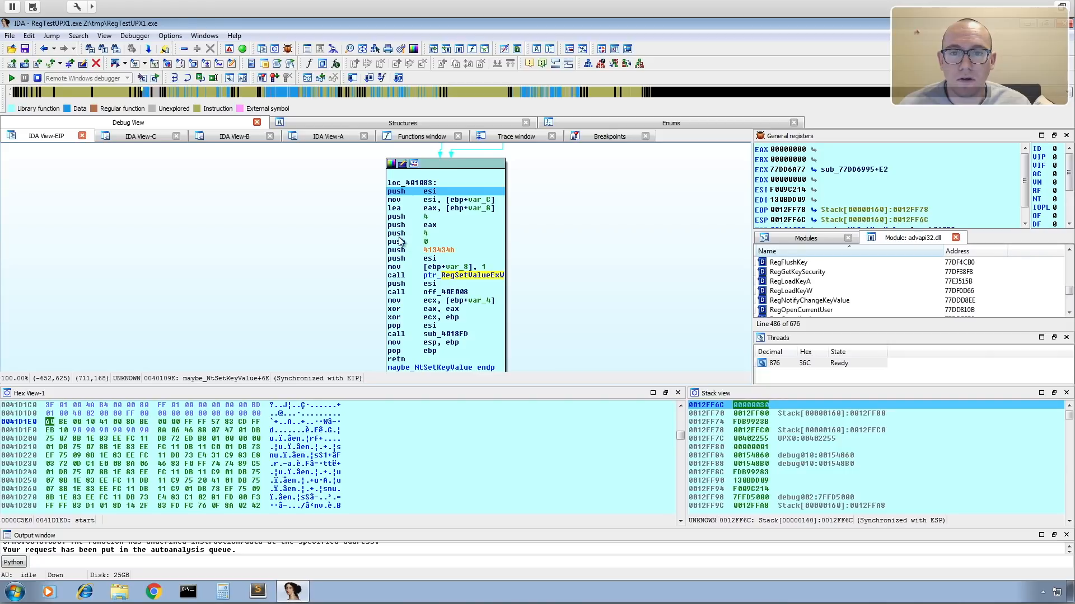
click(397, 217)
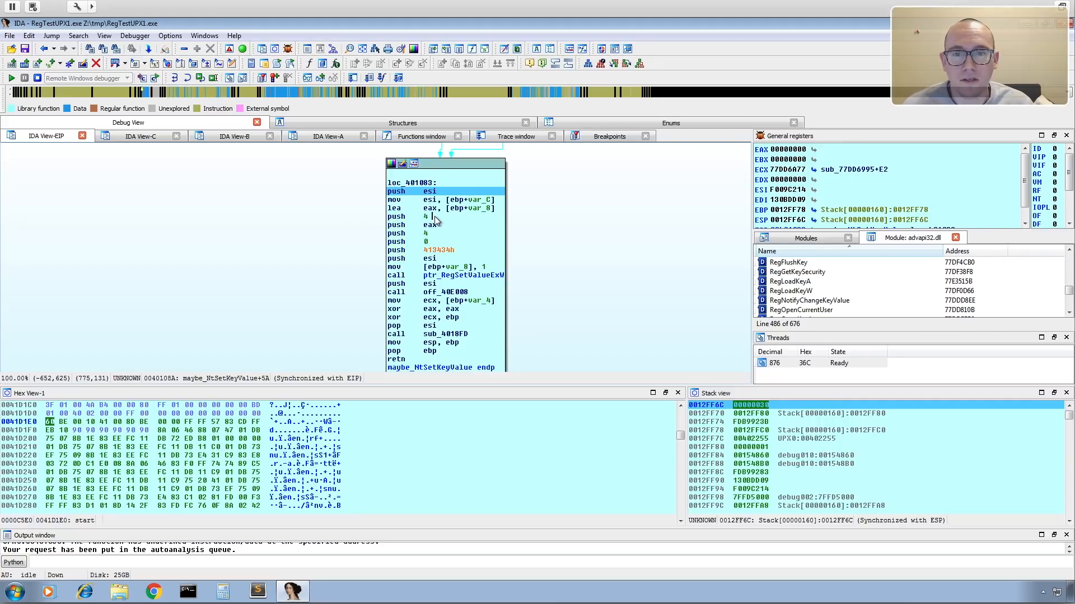
key(semicolon)
text(last argument)
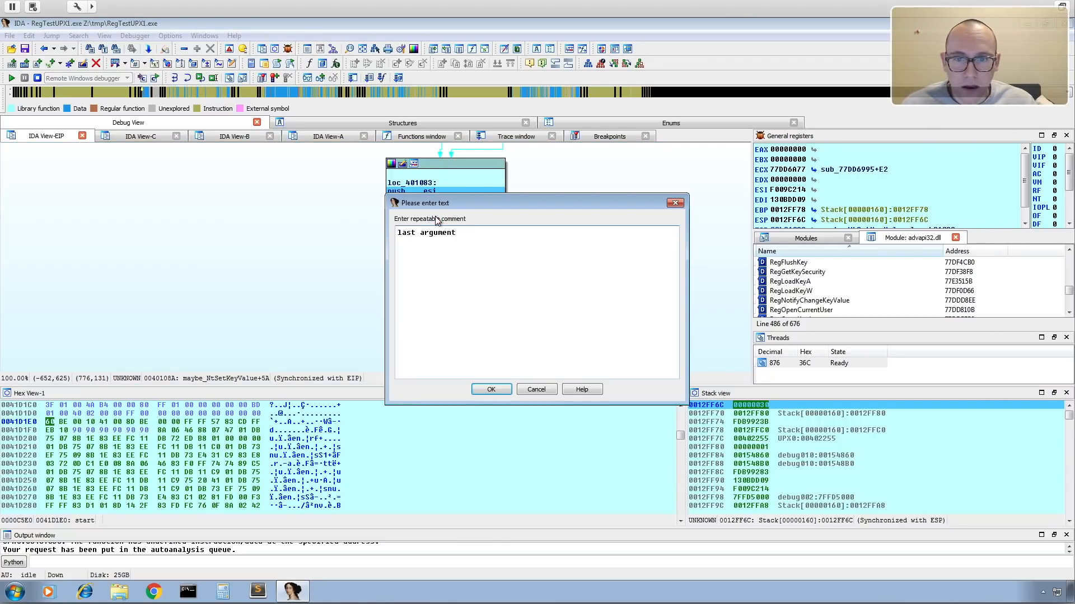
click(491, 389)
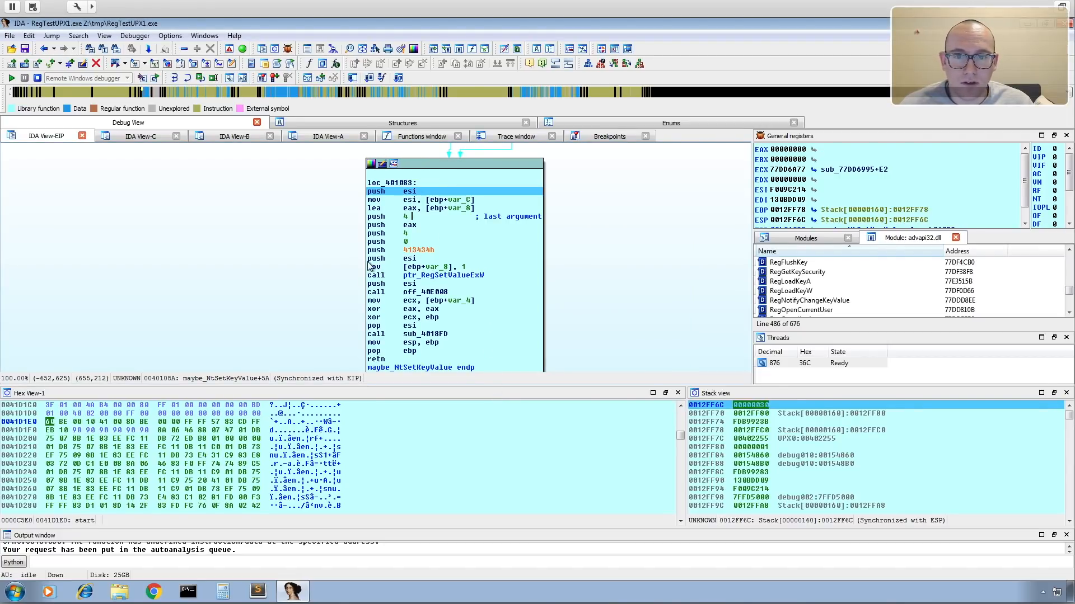
Add the repeatable comment "first argument" to the push esi instruction preceding the RegSetValueExW call.
click(441, 259)
key(semicolon)
text(first argument)
click(492, 390)
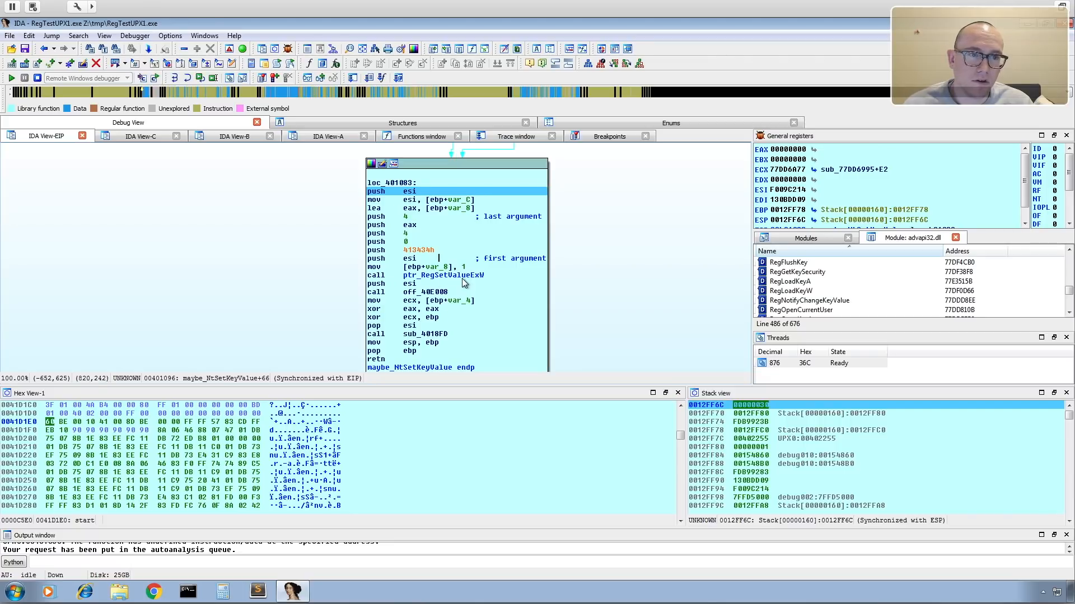
Switch to Chrome and review the parameter descriptions on the RegSetValueEx documentation page.
mouse_move(462, 282)
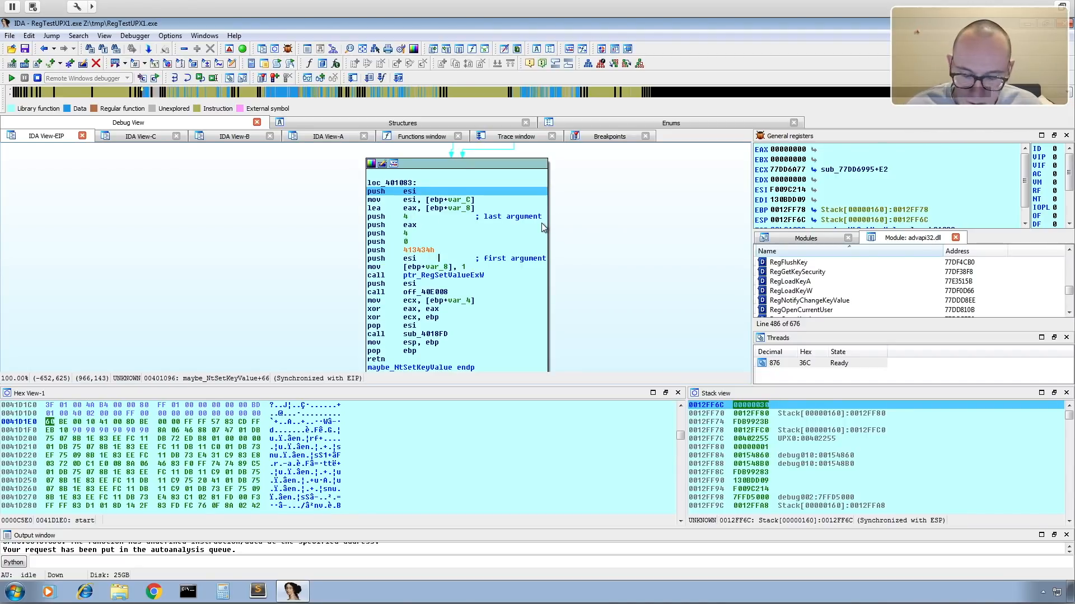
key(ctrl+Left)
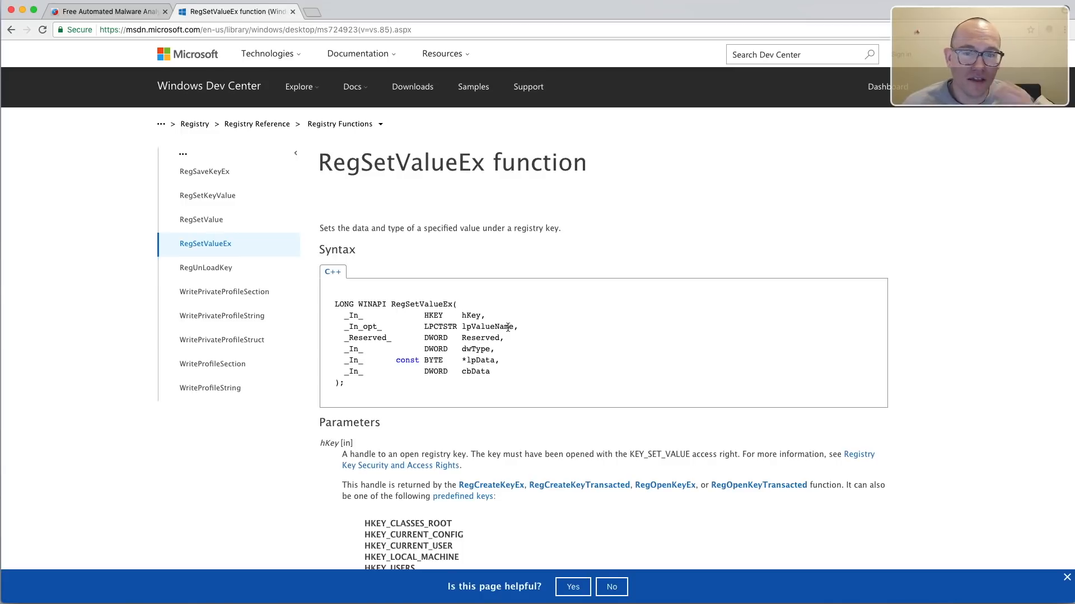
scroll(522, 335, down, 8)
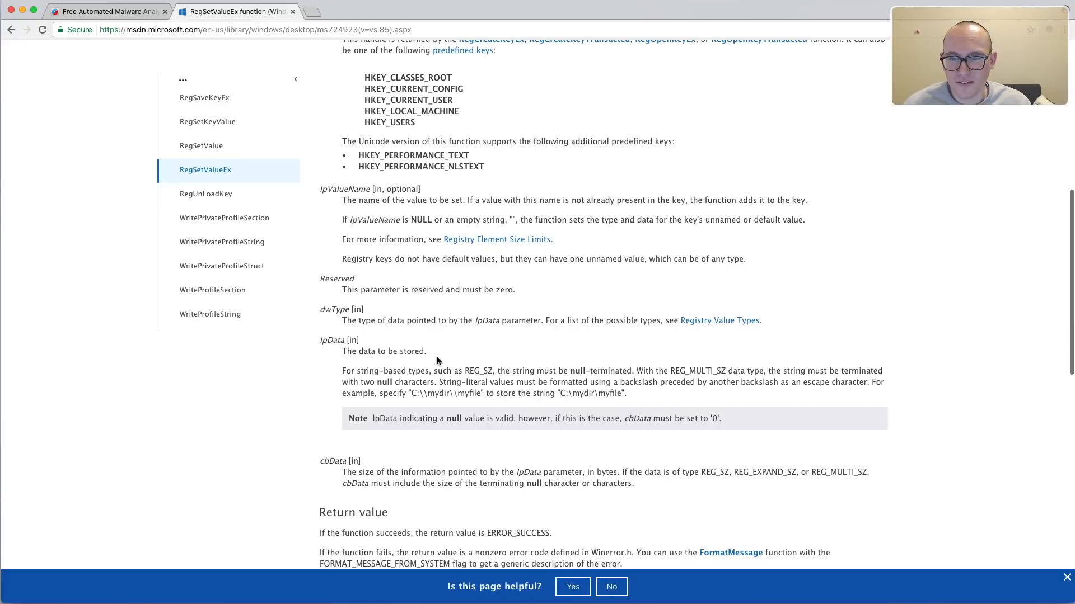
scroll(436, 358, up, 1)
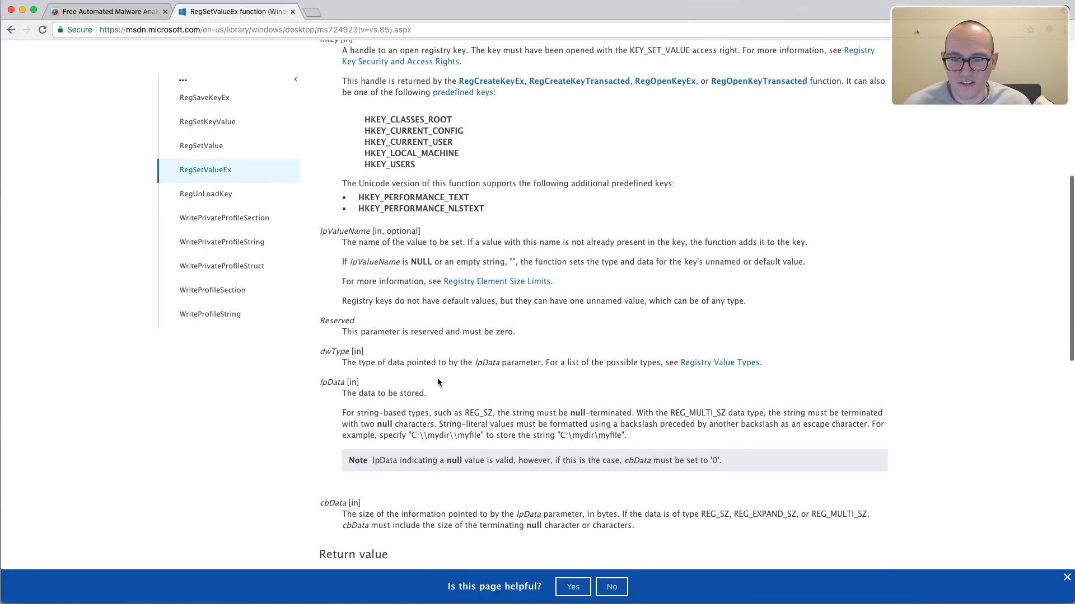
scroll(438, 382, up, 7)
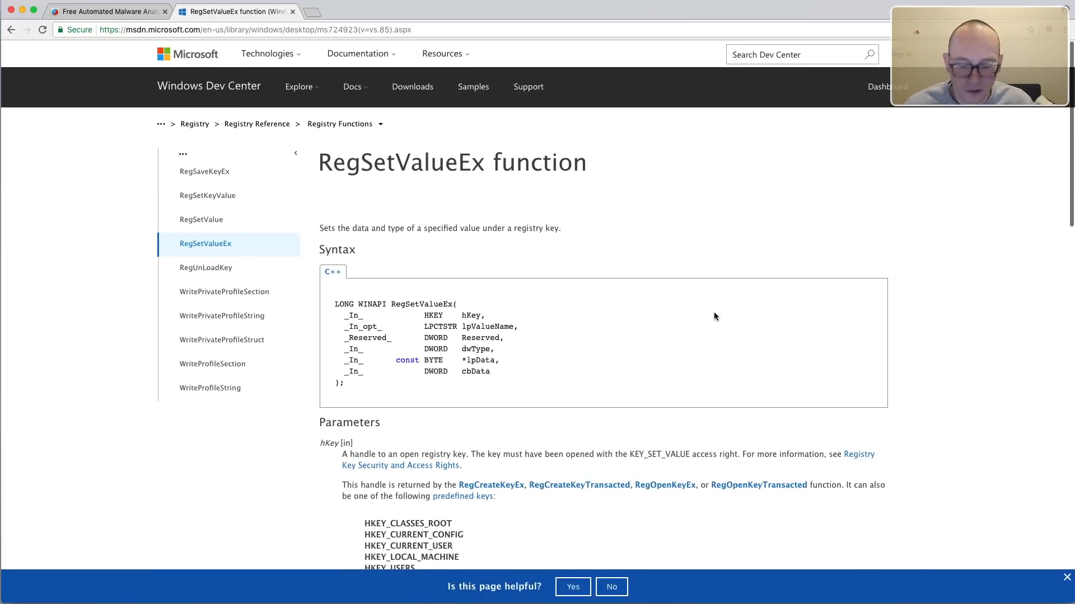
Back in IDA, extend the push esi comment to read "first argument (handle to key)".
key(ctrl+Right)
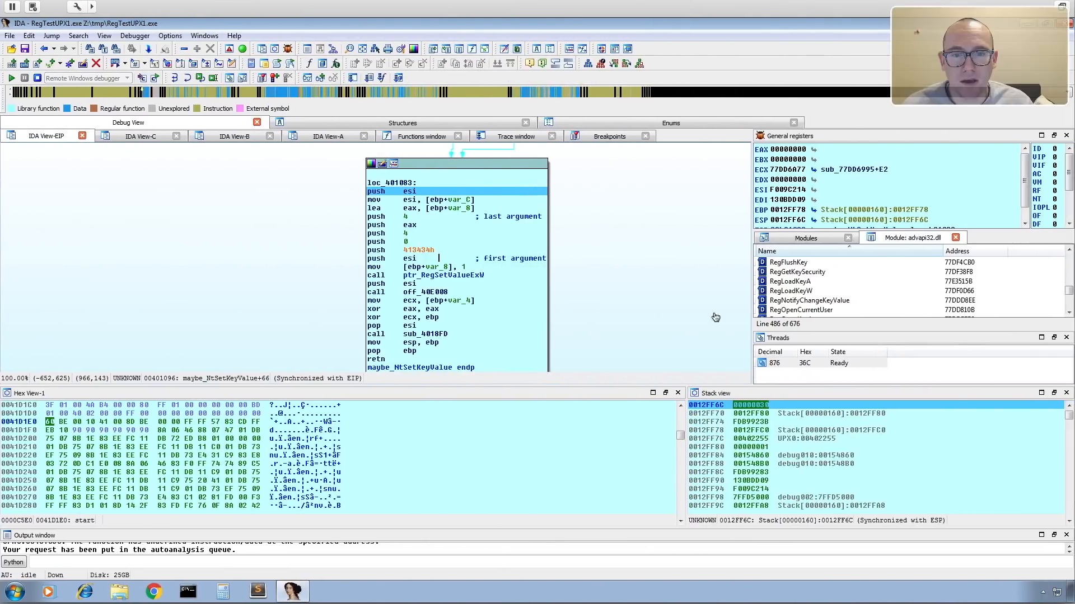
key(semicolon)
click(507, 258)
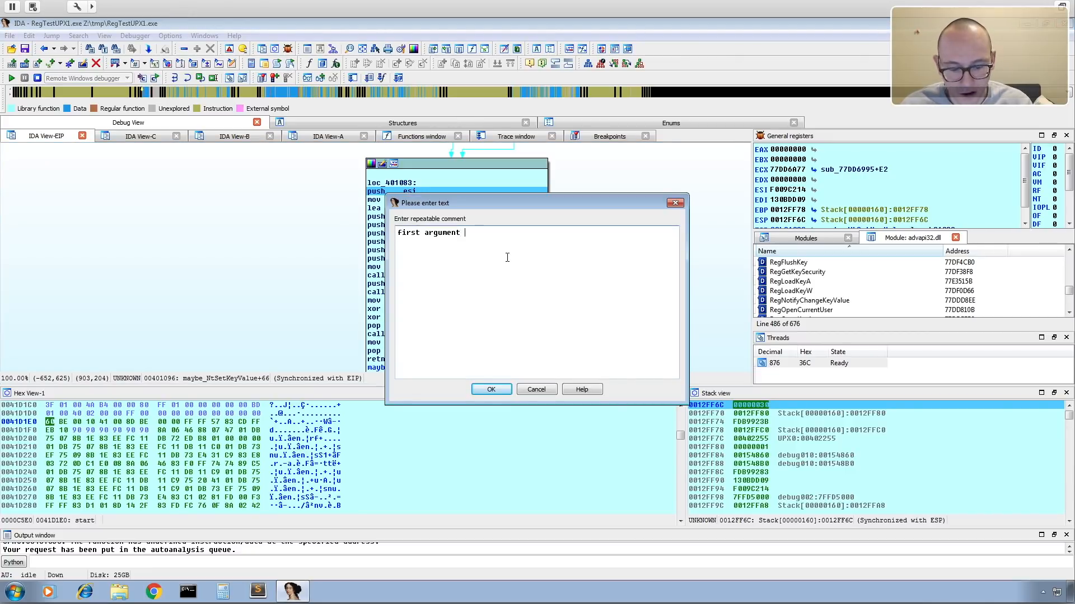
text((han)
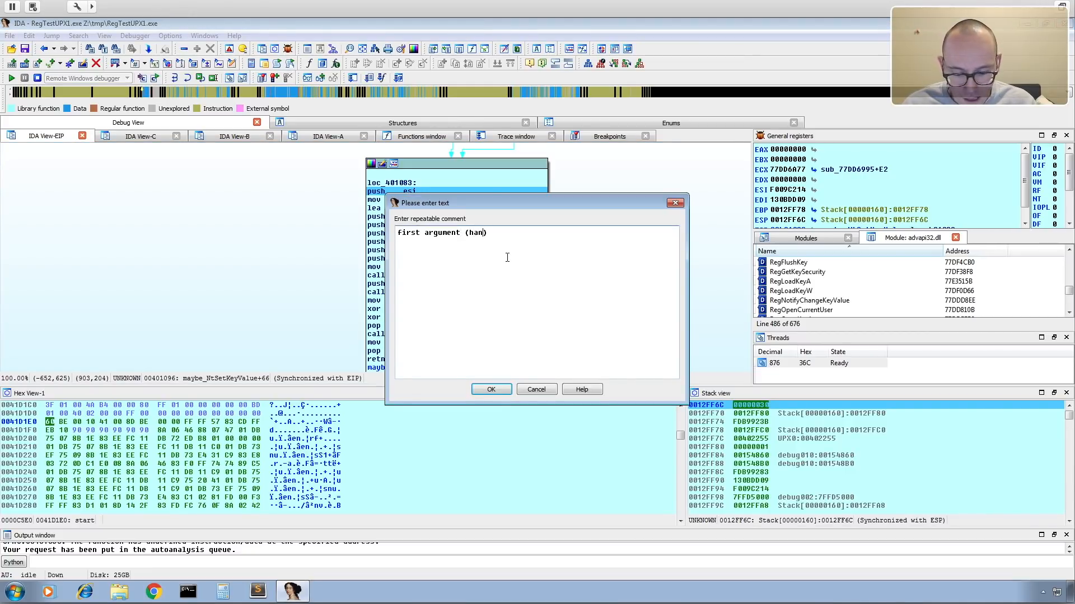
text(dle to )
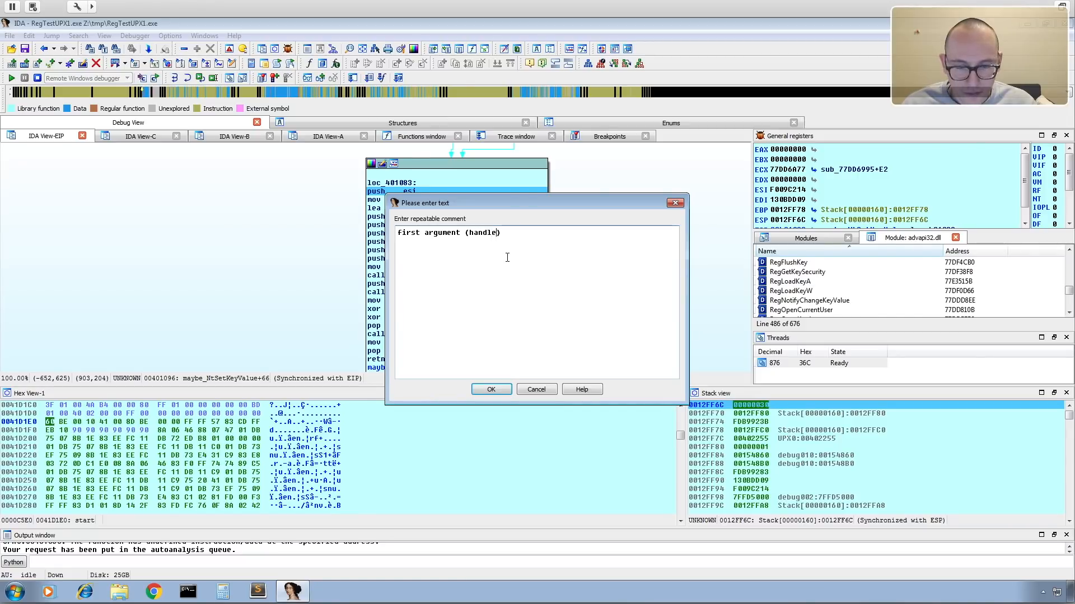
text(key)
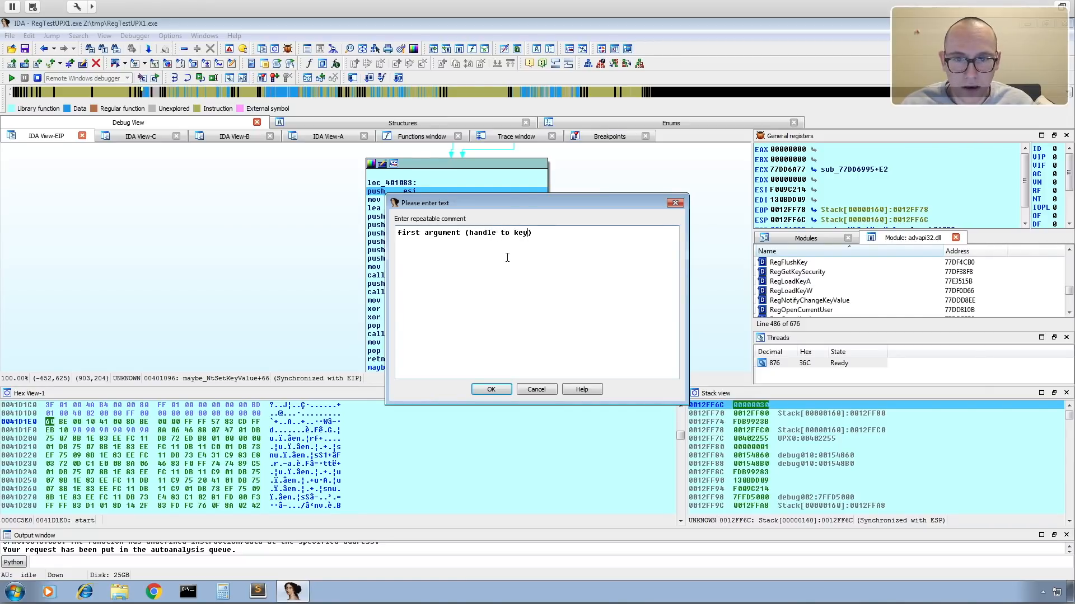
click(496, 389)
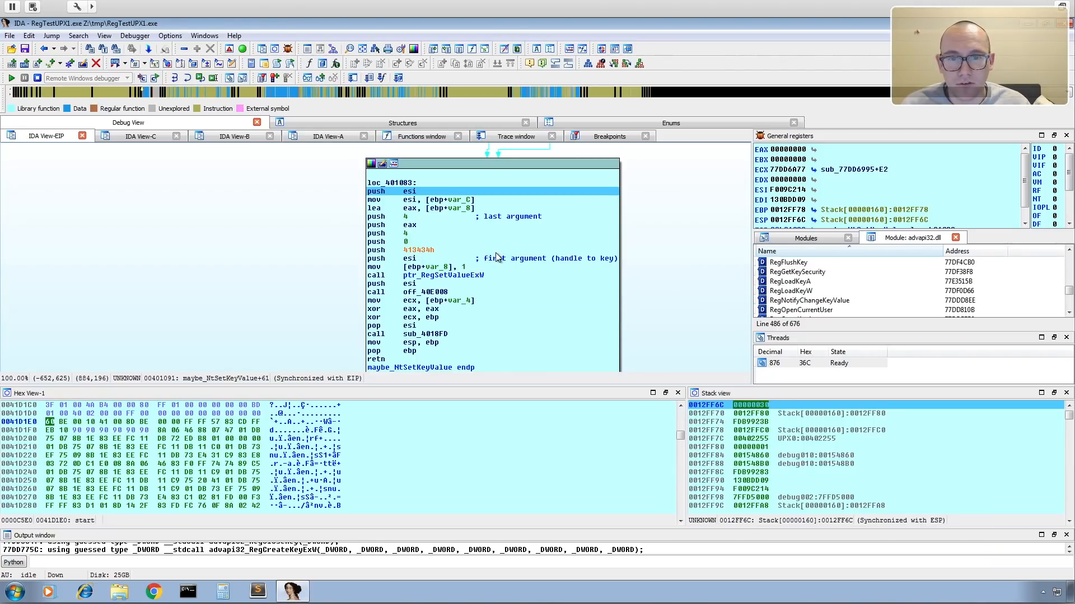
Add the repeatable comment "ptr to value" to the push 413434h instruction.
key(semicolon)
text(ptr)
text( to string)
key(BackSpace)
key(BackSpace)
key(BackSpace)
key(BackSpace)
key(BackSpace)
text(value)
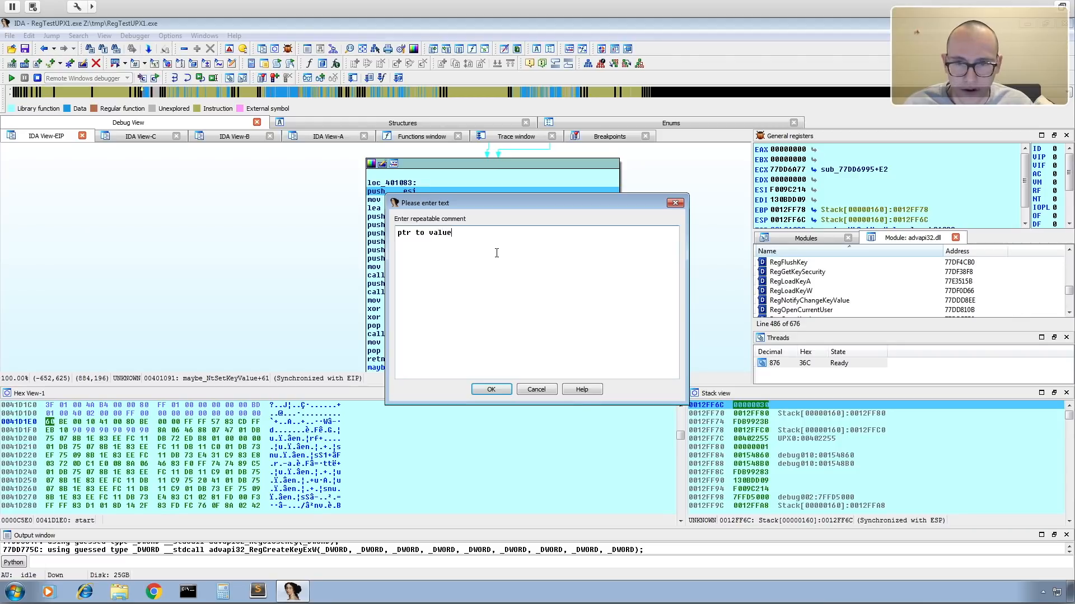
click(496, 388)
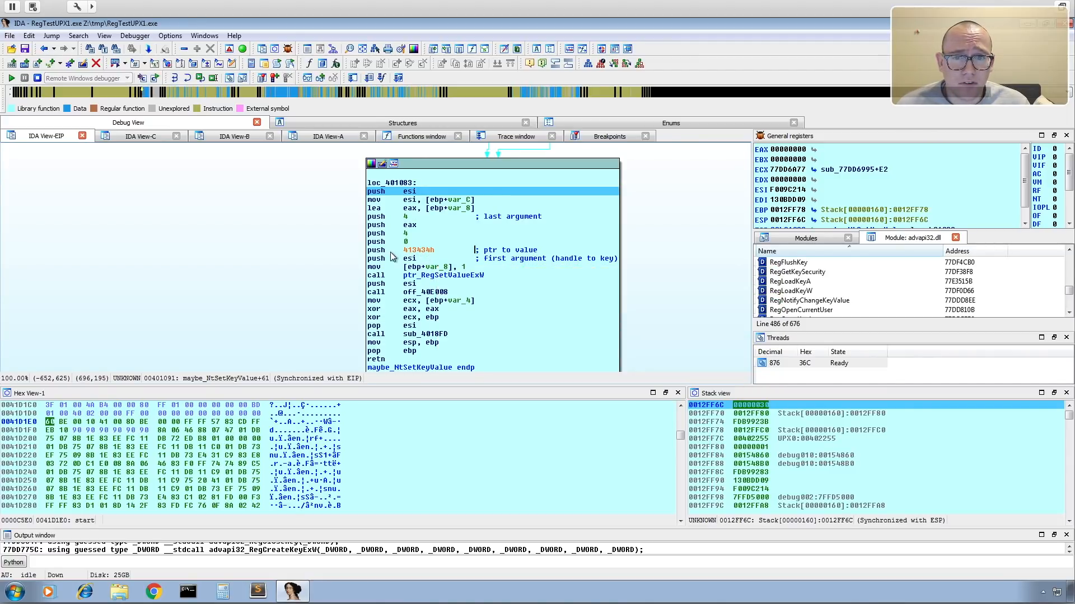
Open the data location referenced by the 413434h operand in a new disassembly window.
mouse_move(416, 254)
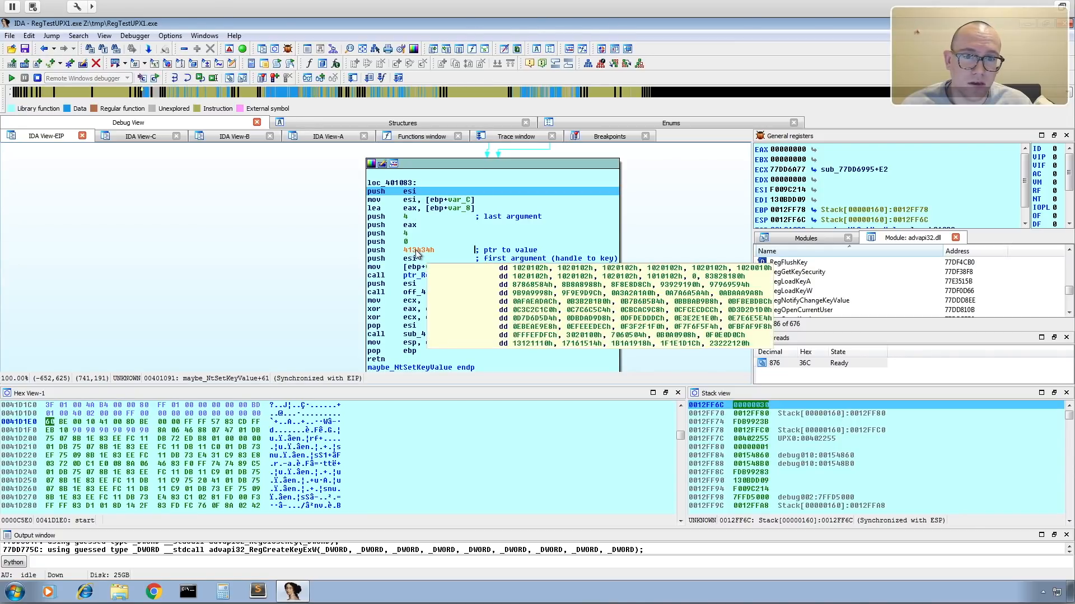
right_click(410, 254)
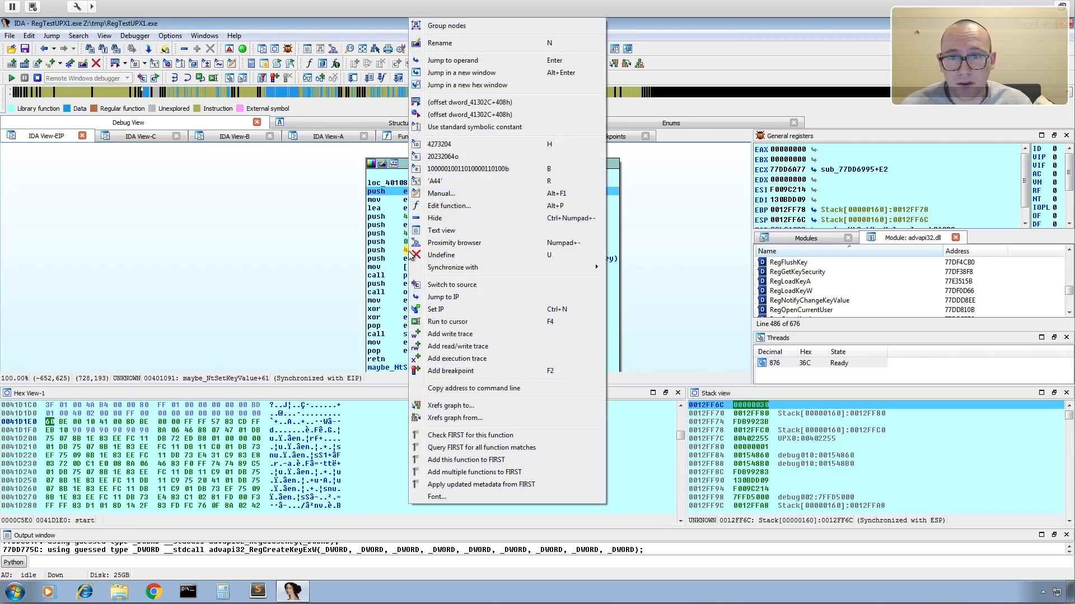
click(459, 74)
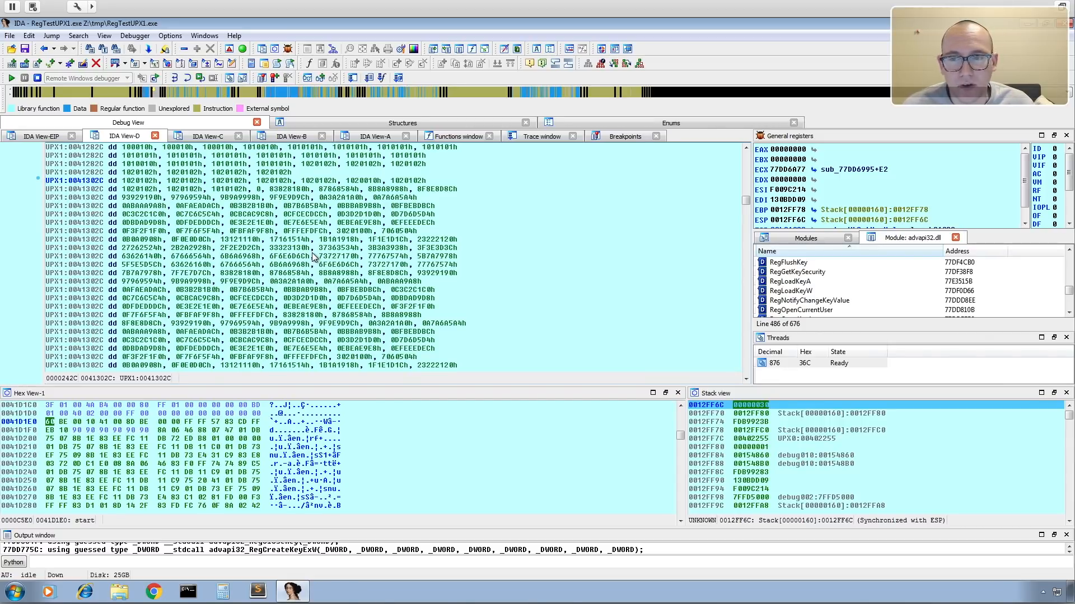
Undefine the data item at address 0041302C so it is split into individual bytes.
click(138, 181)
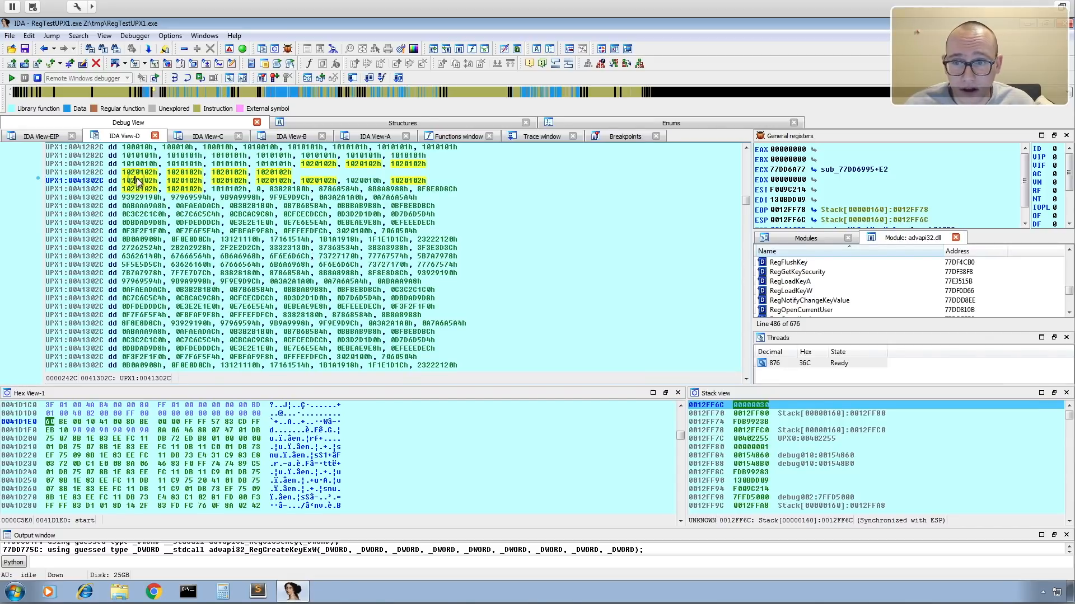
key(u)
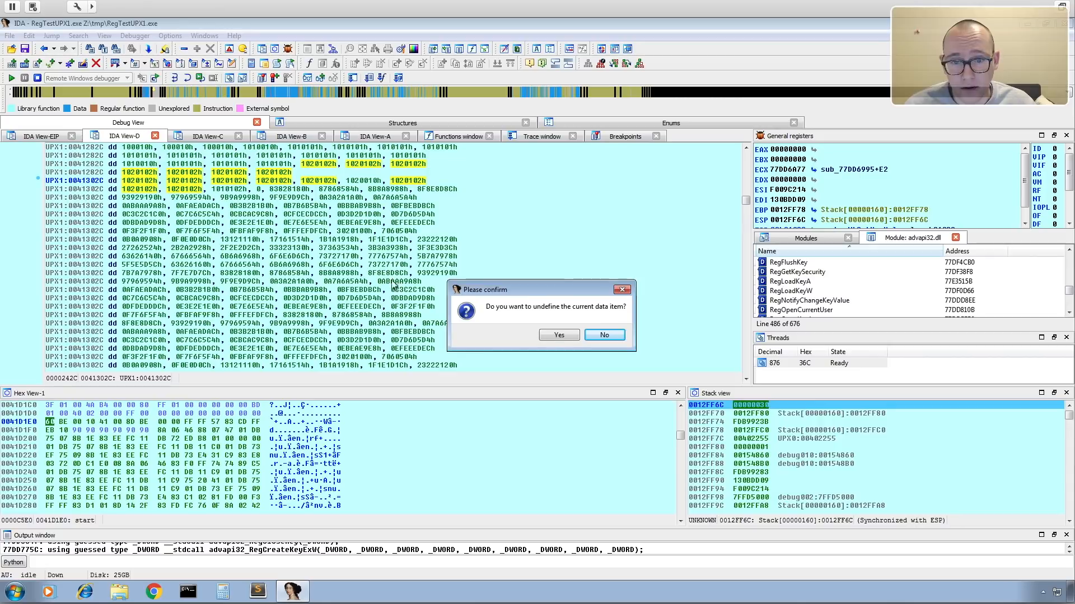
click(559, 335)
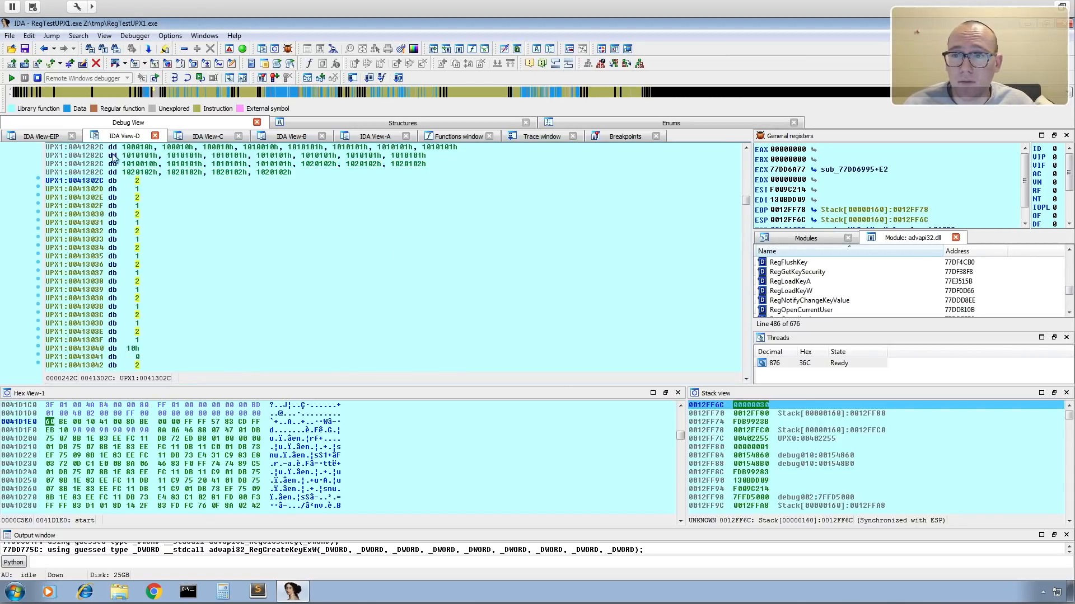
Back in the graph view, convert the 413434h operand of the push commented "ptr to value" into an offset.
click(45, 136)
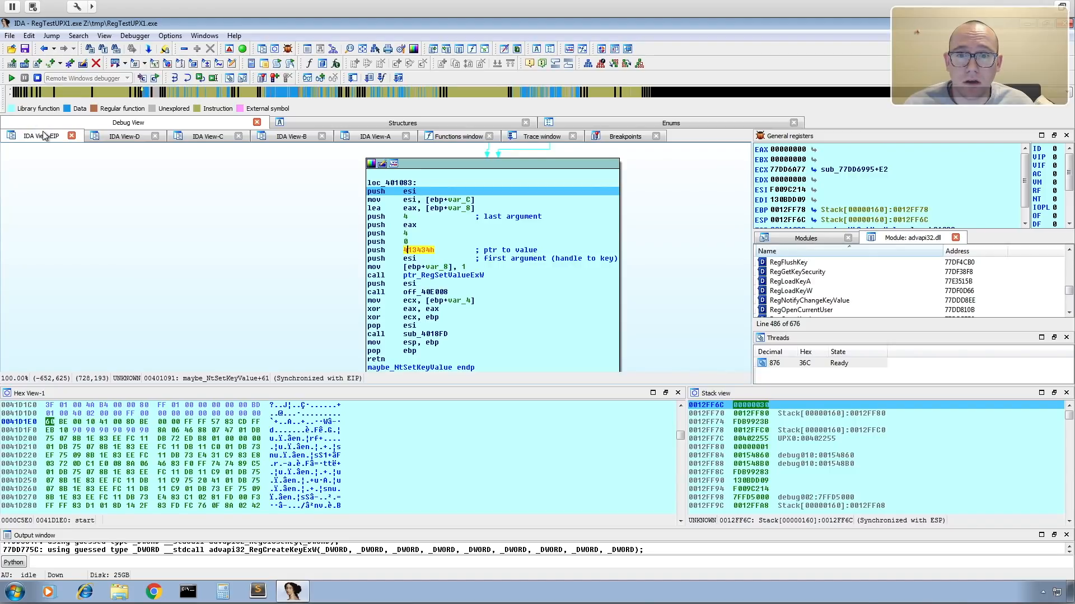
mouse_move(428, 253)
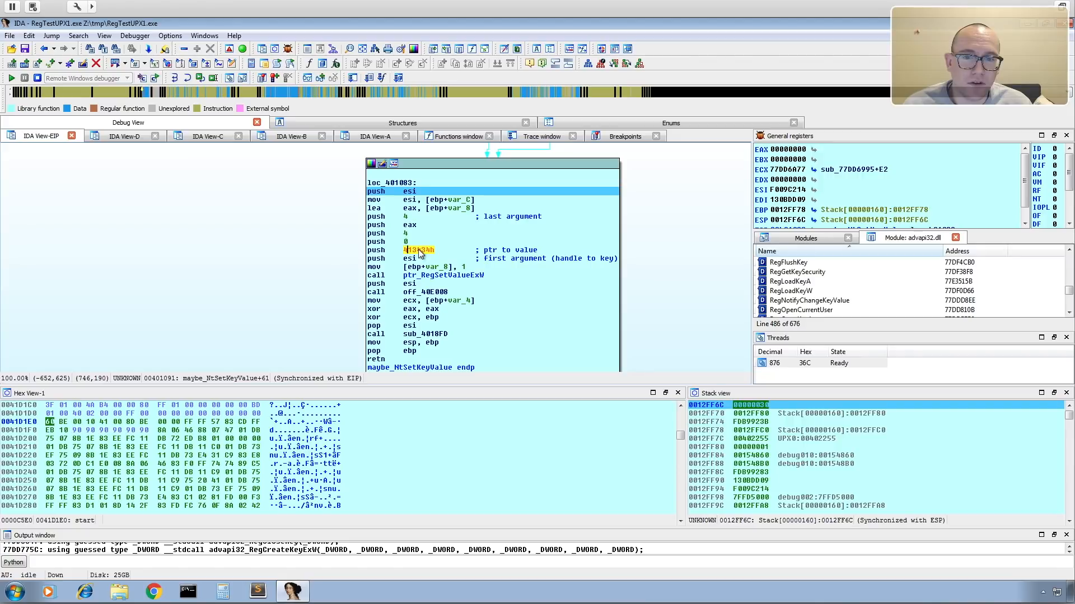
right_click(417, 254)
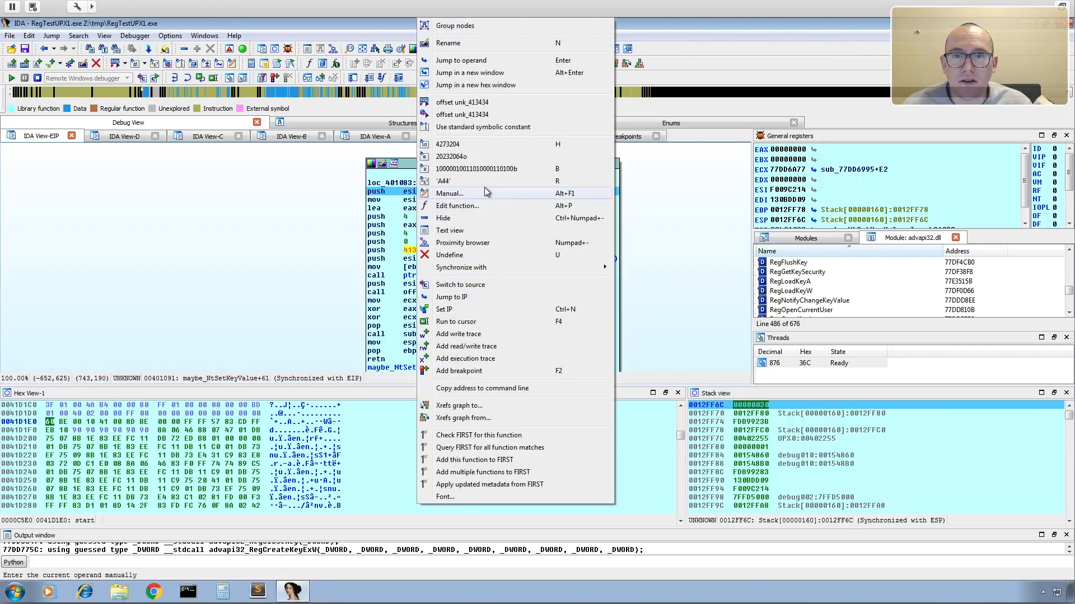
click(473, 103)
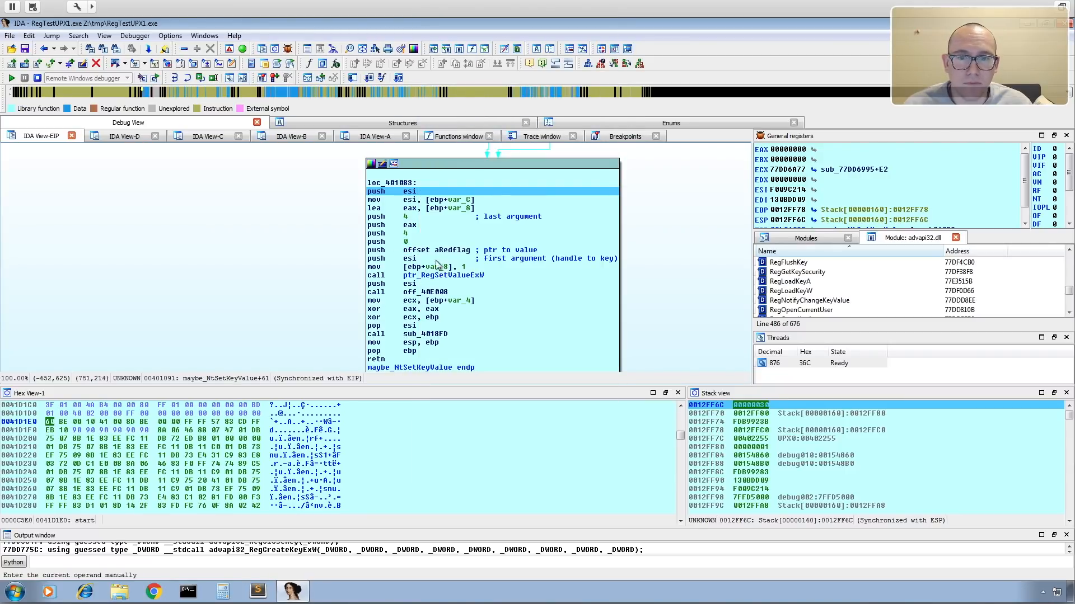
Inspect the string data that the converted offset operand references, and return to the call's code block.
mouse_move(451, 255)
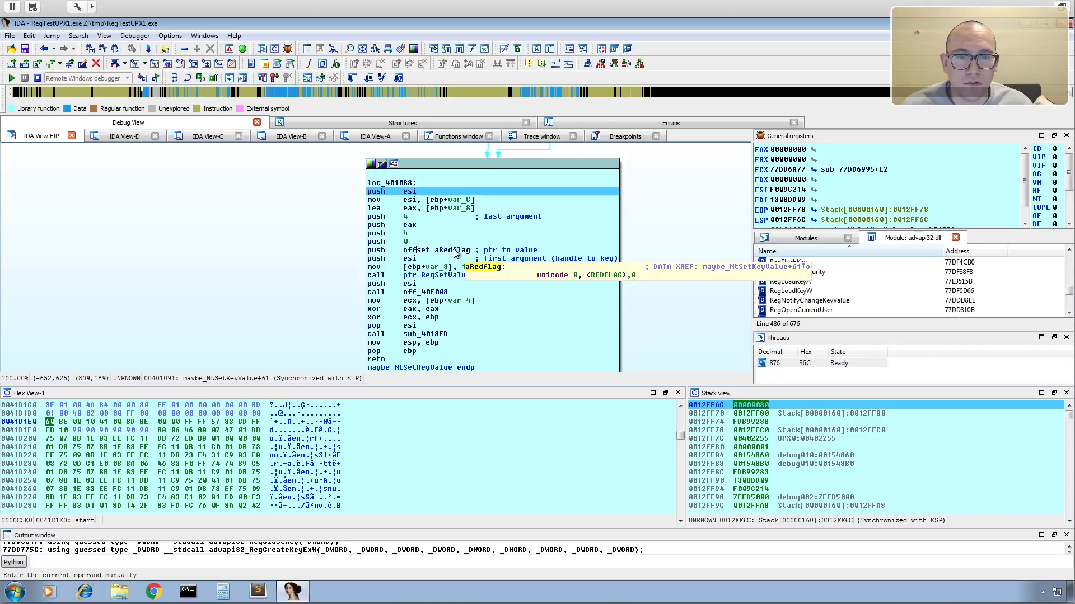
double_click(452, 249)
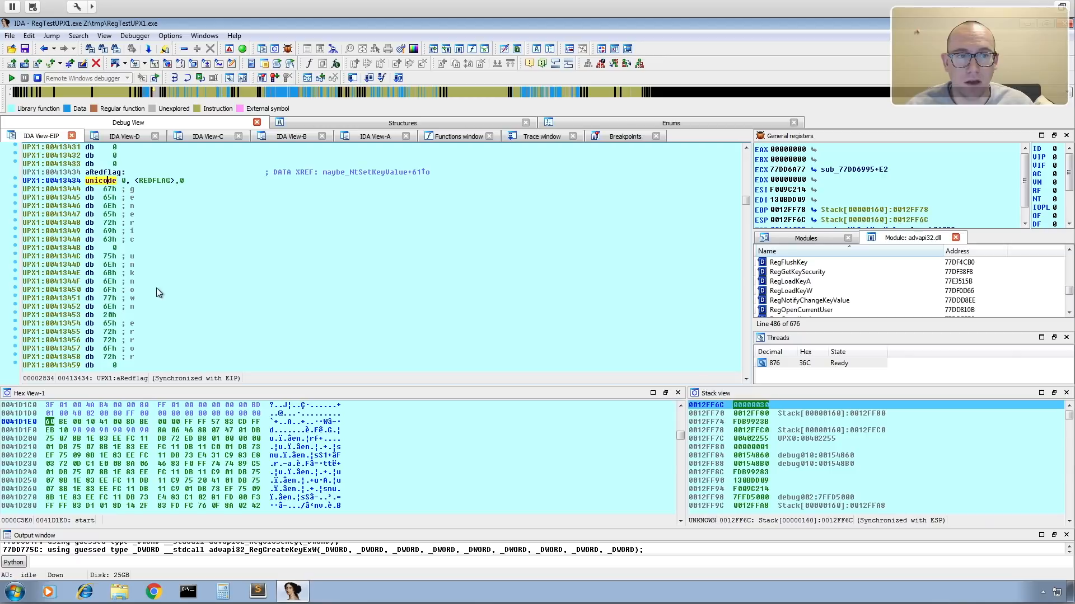
click(44, 51)
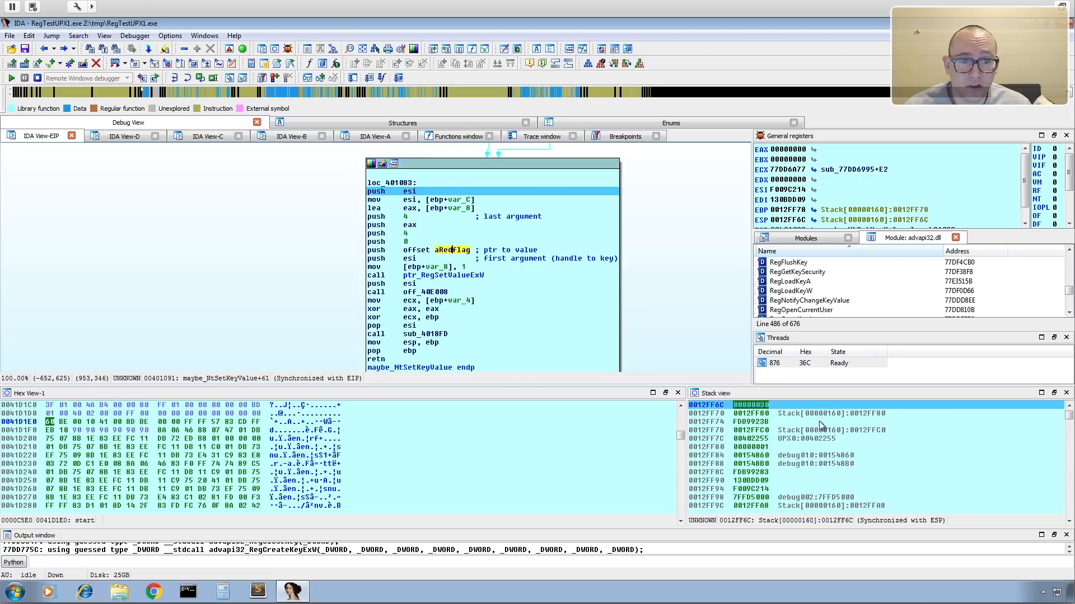
Single-step the debugger through the argument pushes until execution reaches the ptr_RegSetValueExW call.
click(175, 78)
click(176, 79)
click(175, 78)
click(176, 78)
click(176, 78)
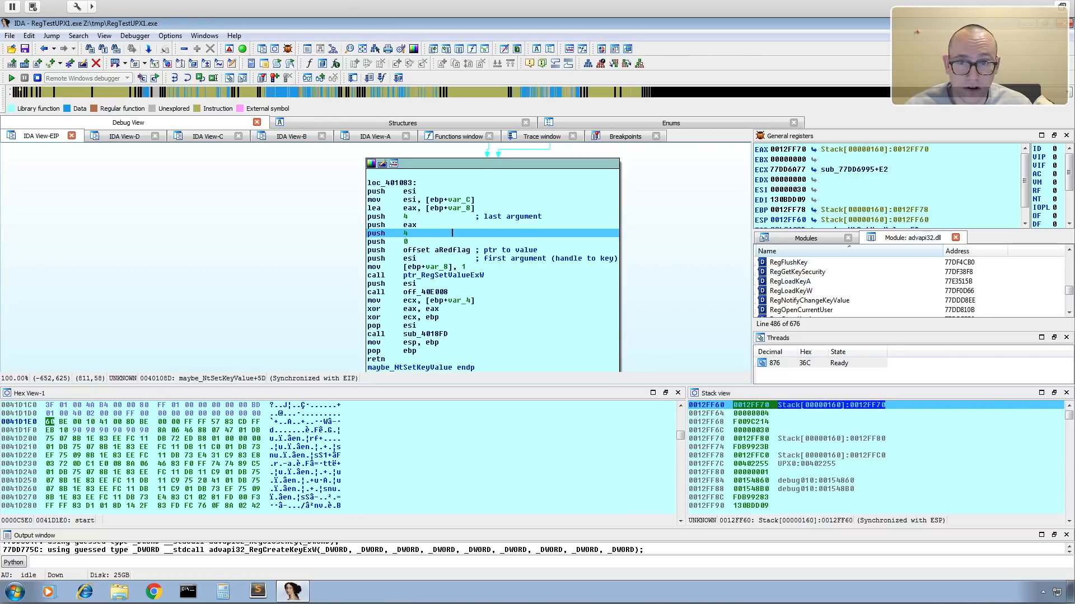
click(175, 78)
click(176, 78)
click(175, 78)
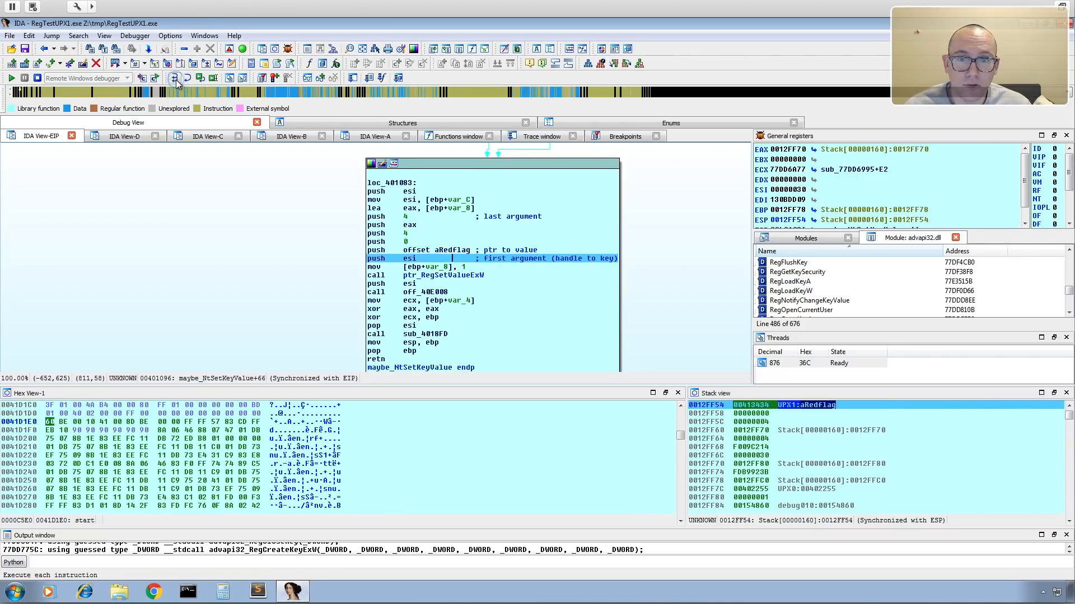
click(175, 78)
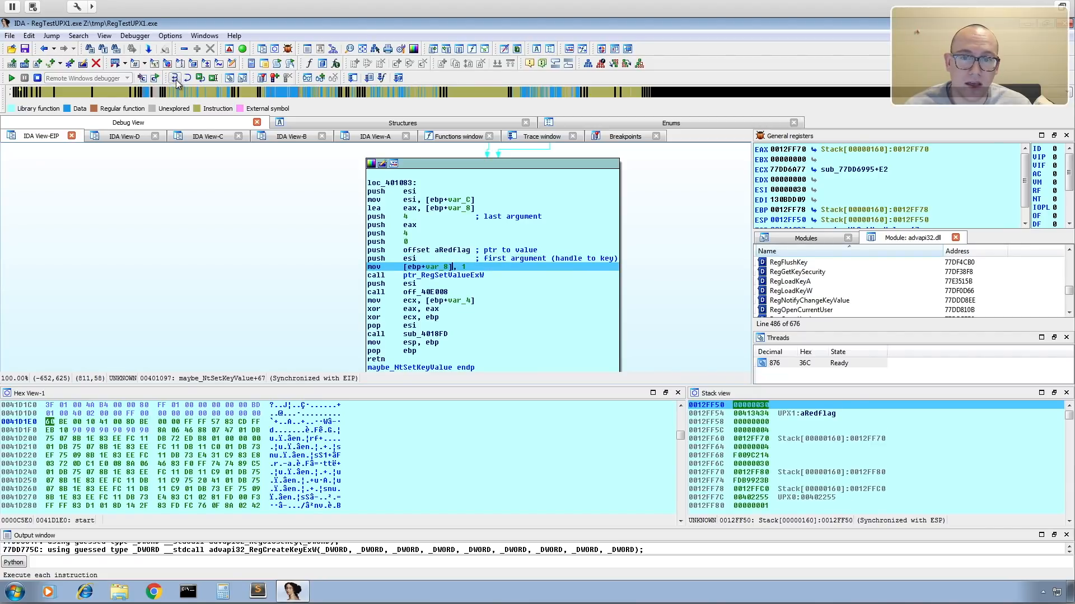
mouse_move(417, 272)
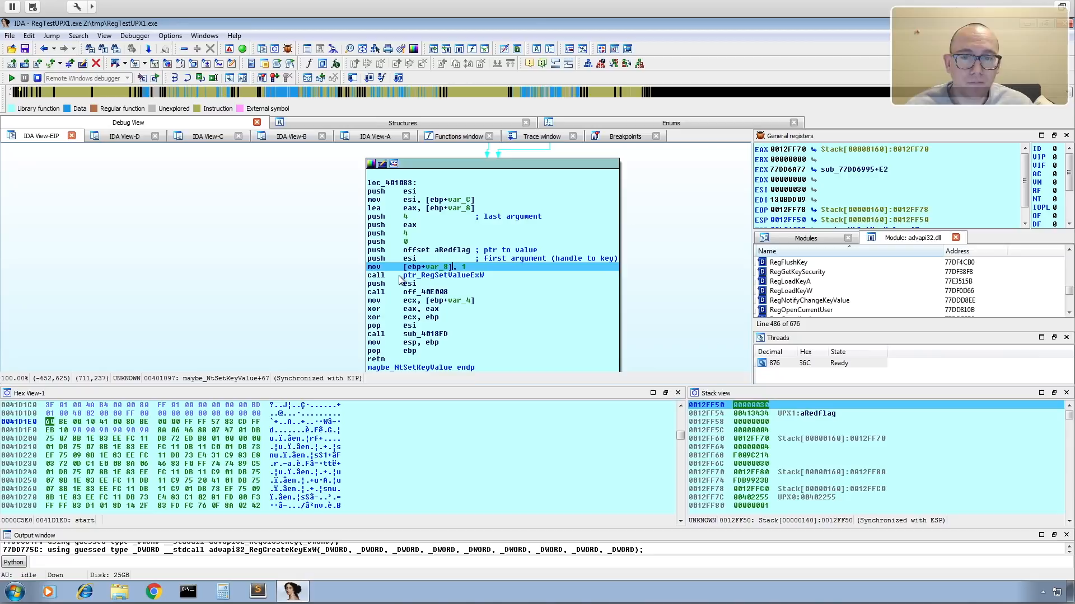
click(175, 79)
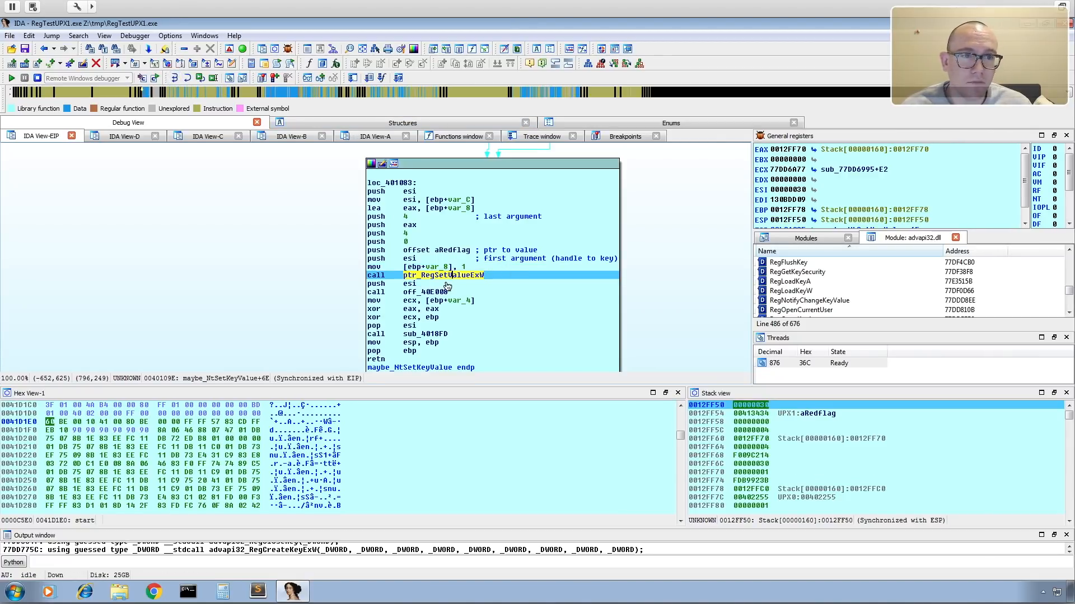
Copy the value-name pointer 00413434 from the stack and go to that address in IDA View-D.
mouse_move(427, 269)
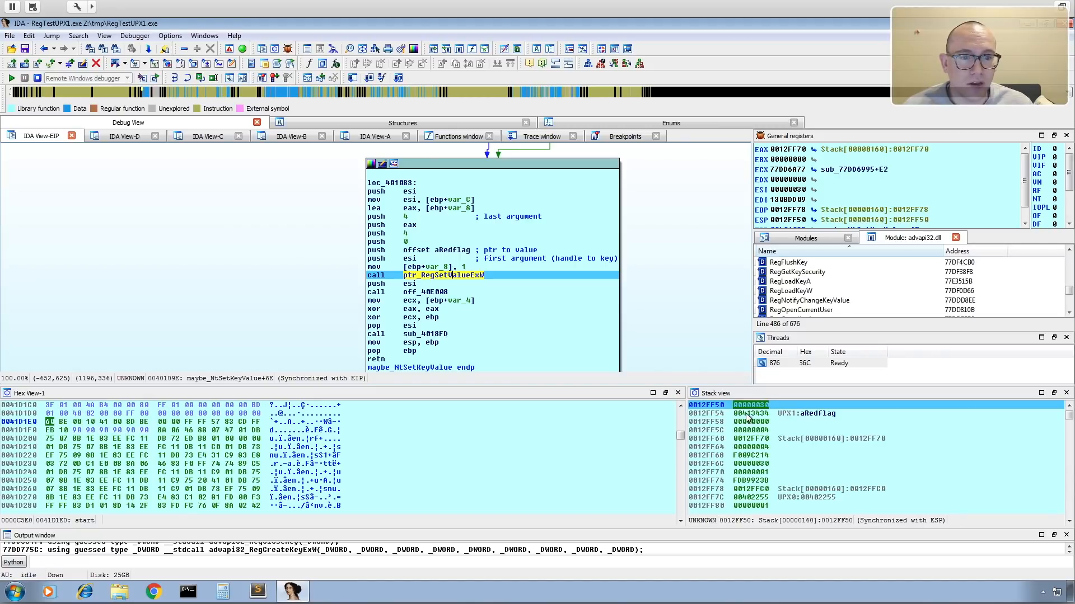
drag(736, 415, 769, 419)
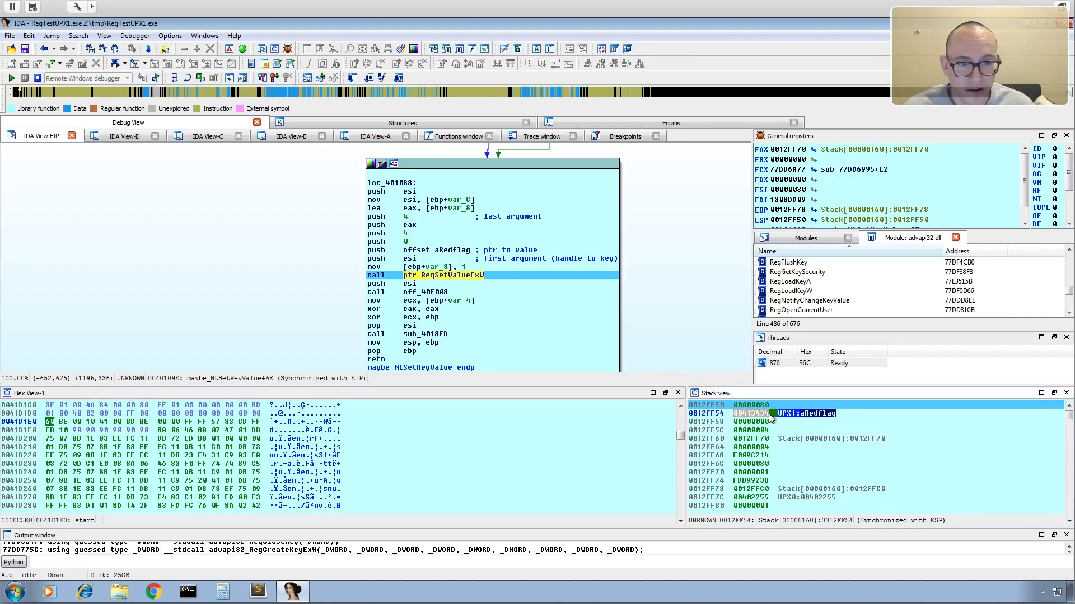
click(760, 416)
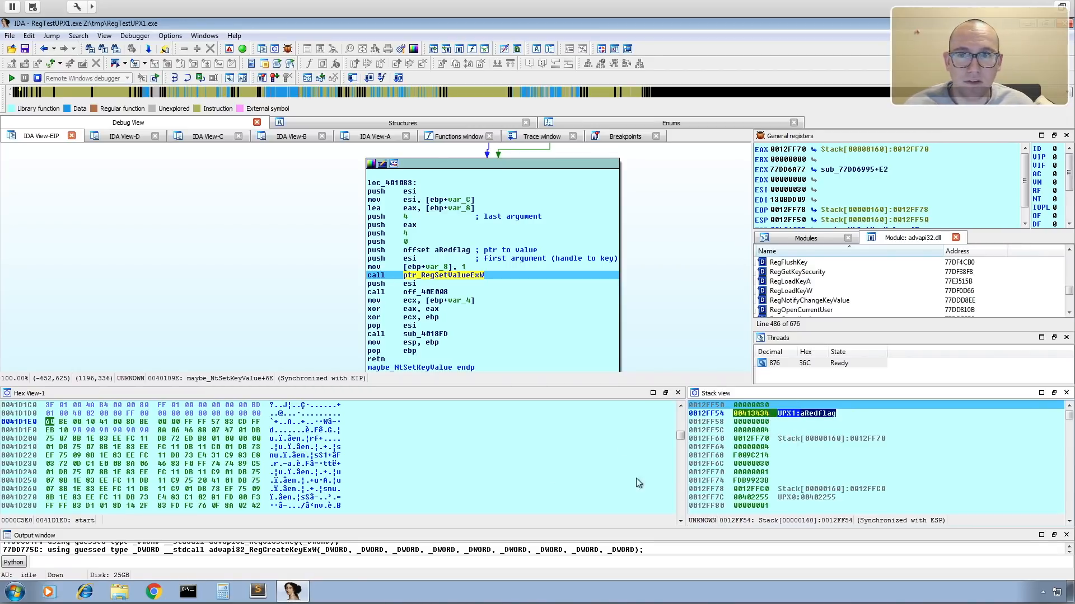
click(127, 136)
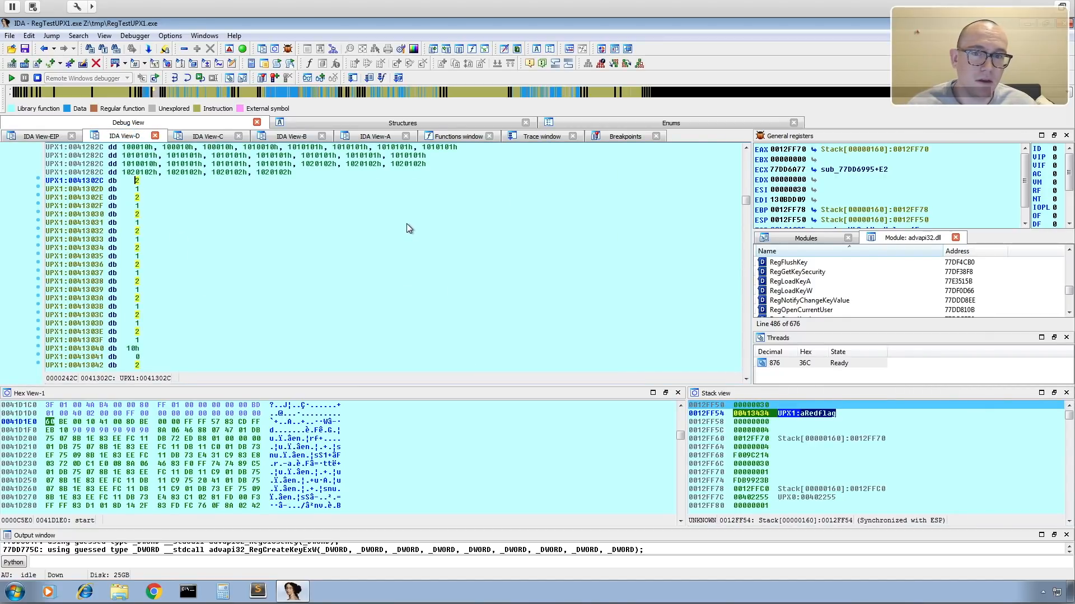
key(g)
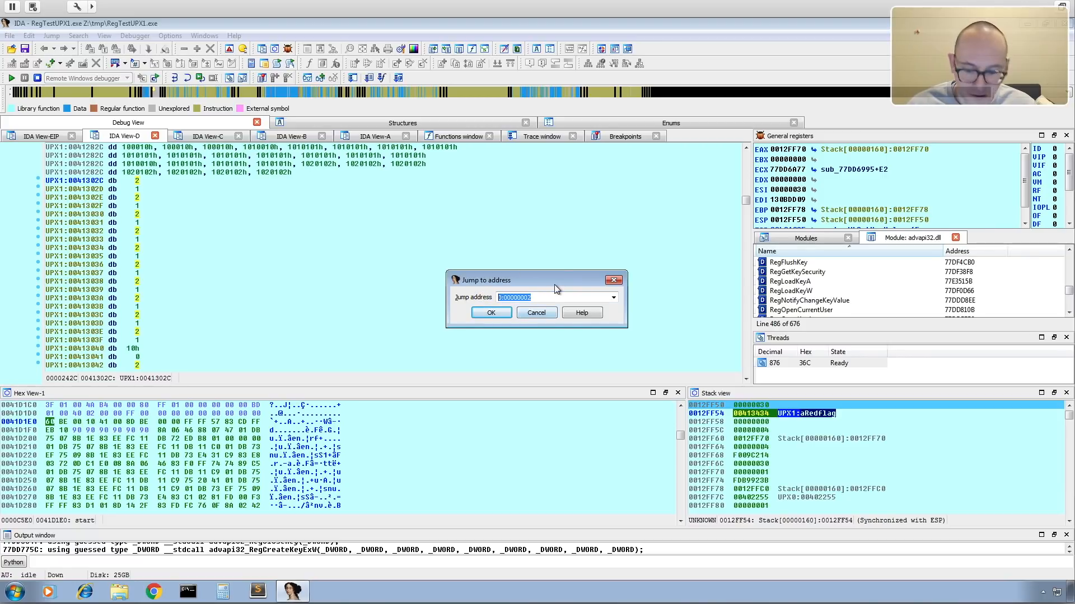
text(00413434)
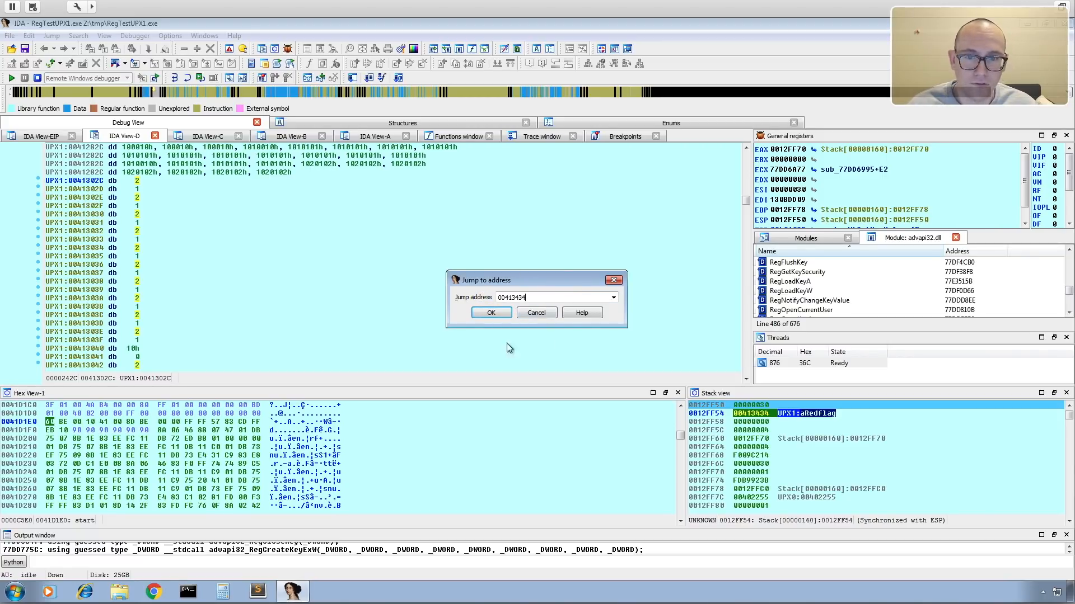
click(491, 313)
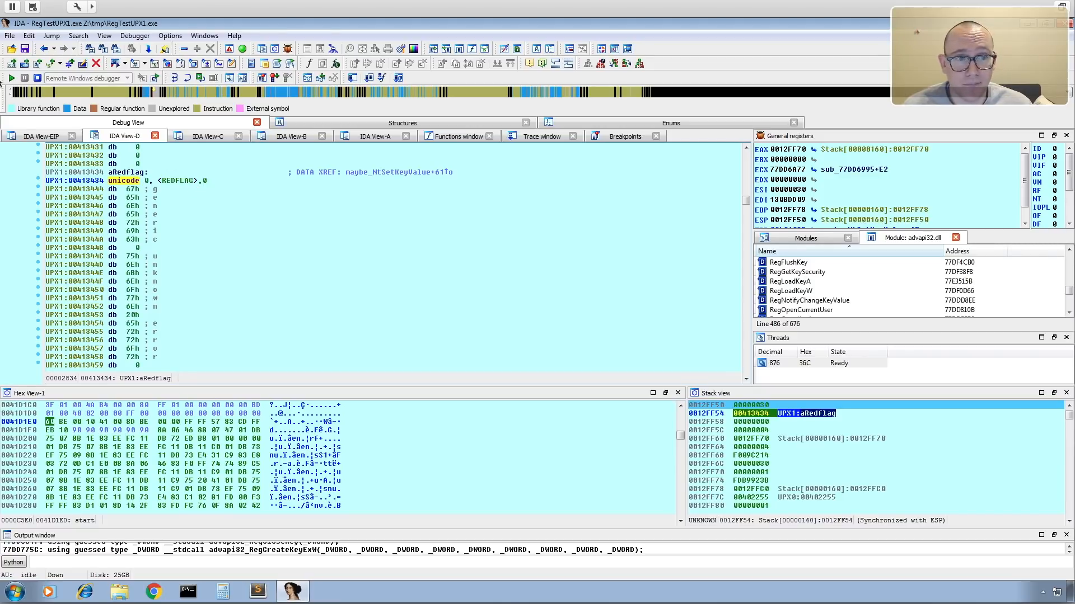
Compare the RegSetValueExW call and its stack arguments with the string data stored at 00413434.
click(40, 138)
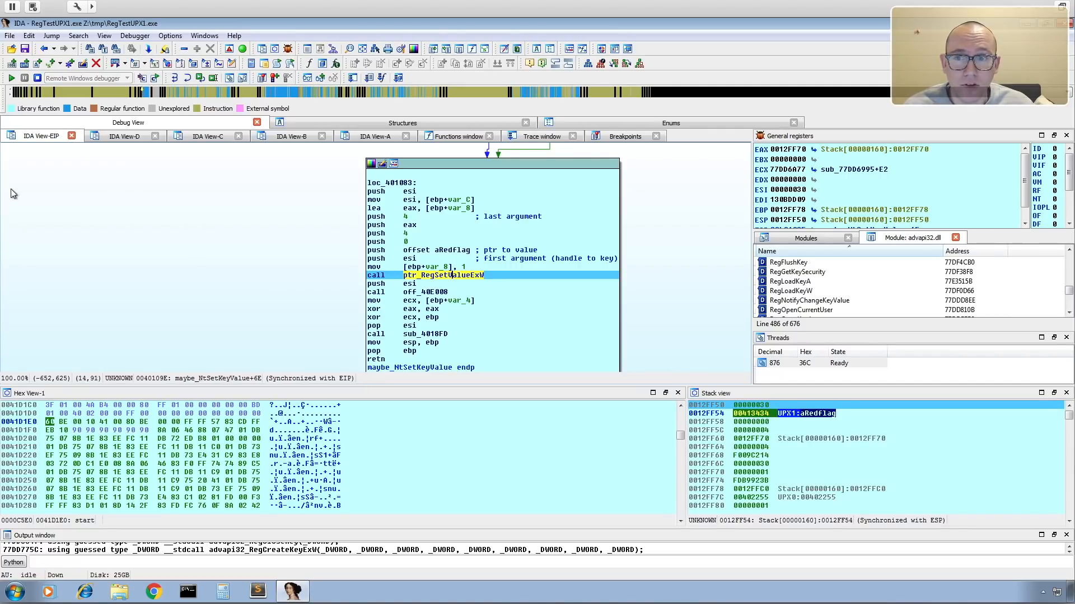
click(120, 138)
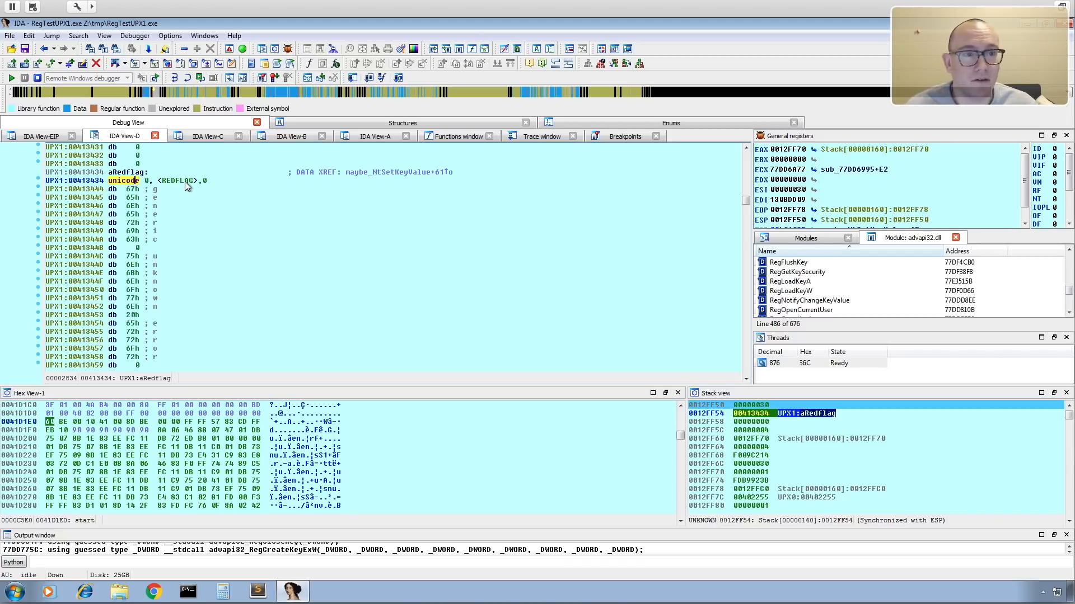
click(50, 139)
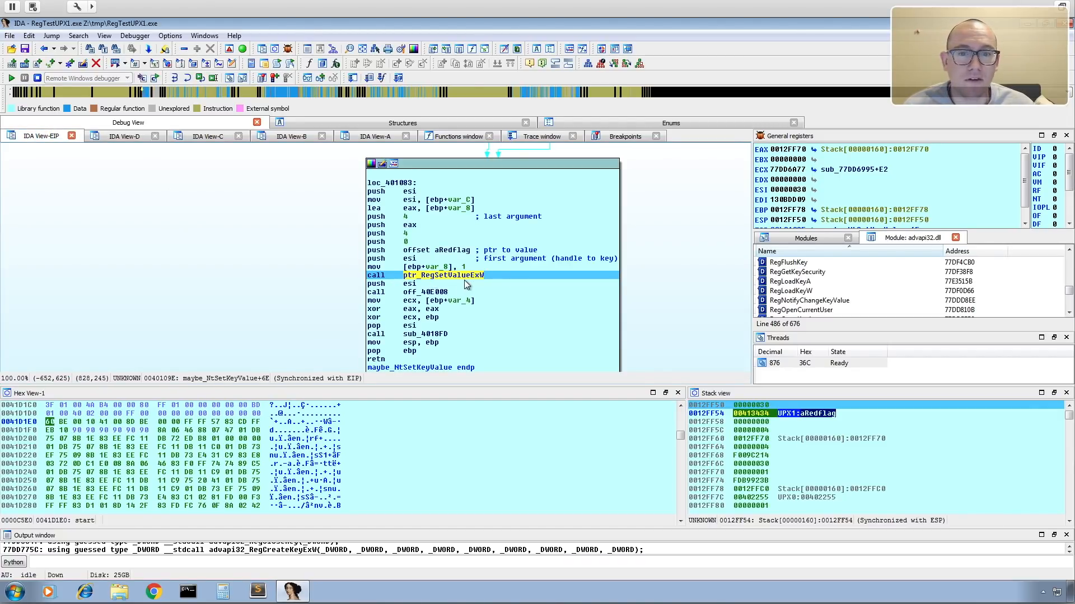
mouse_move(485, 279)
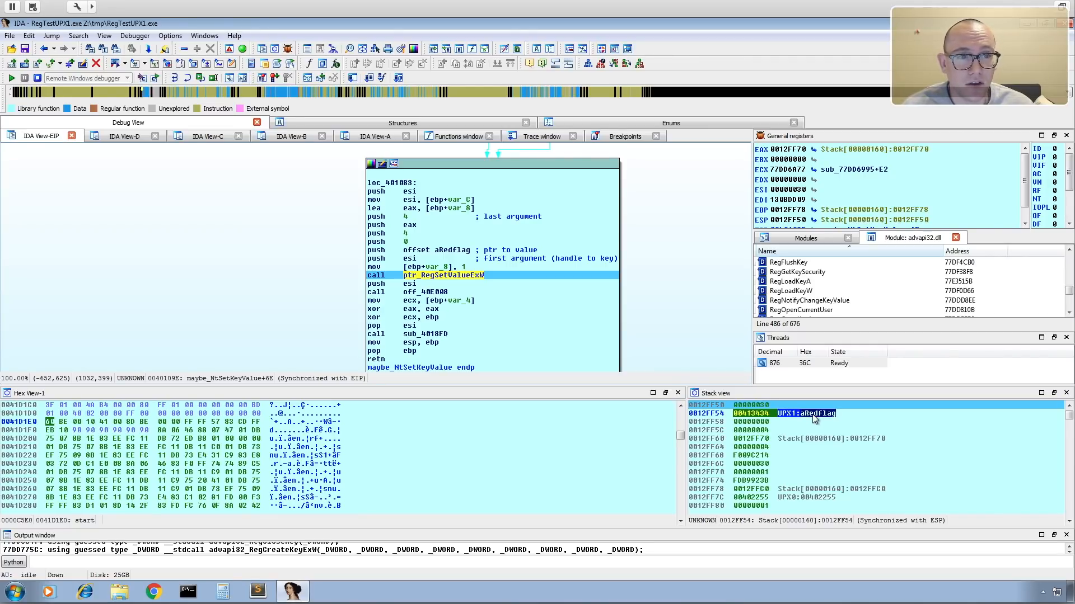
Open a new hex window from the aRedflag label at 00413434 in IDA View-D.
click(118, 136)
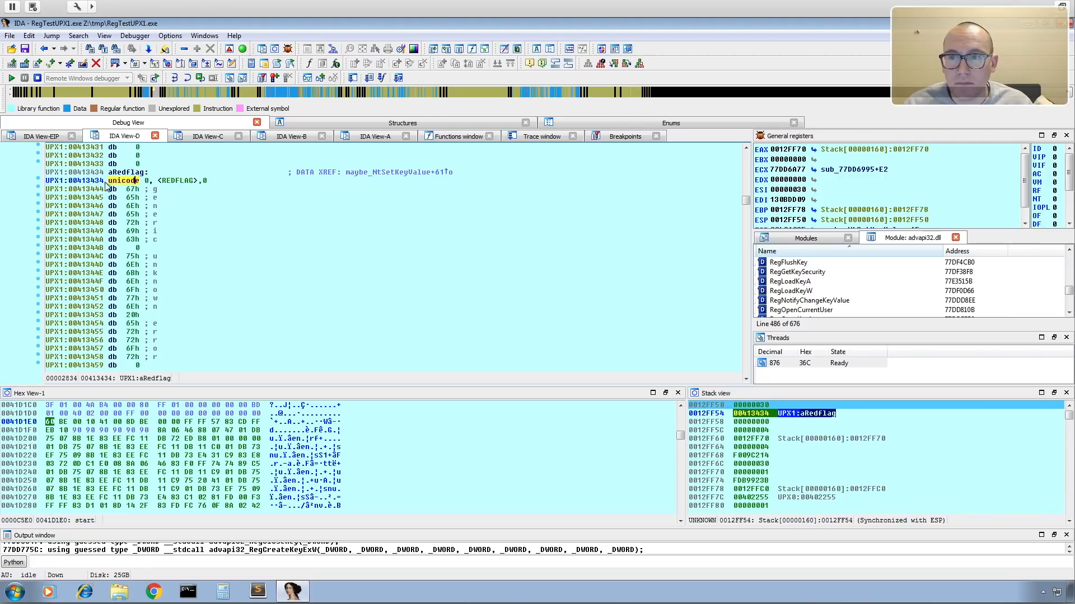
click(73, 181)
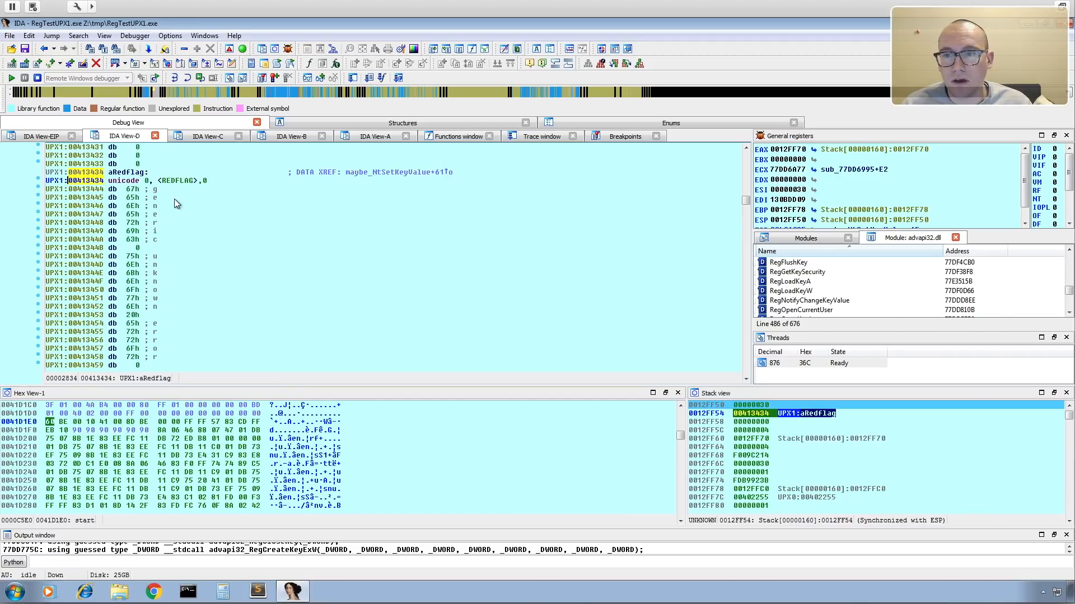
click(129, 173)
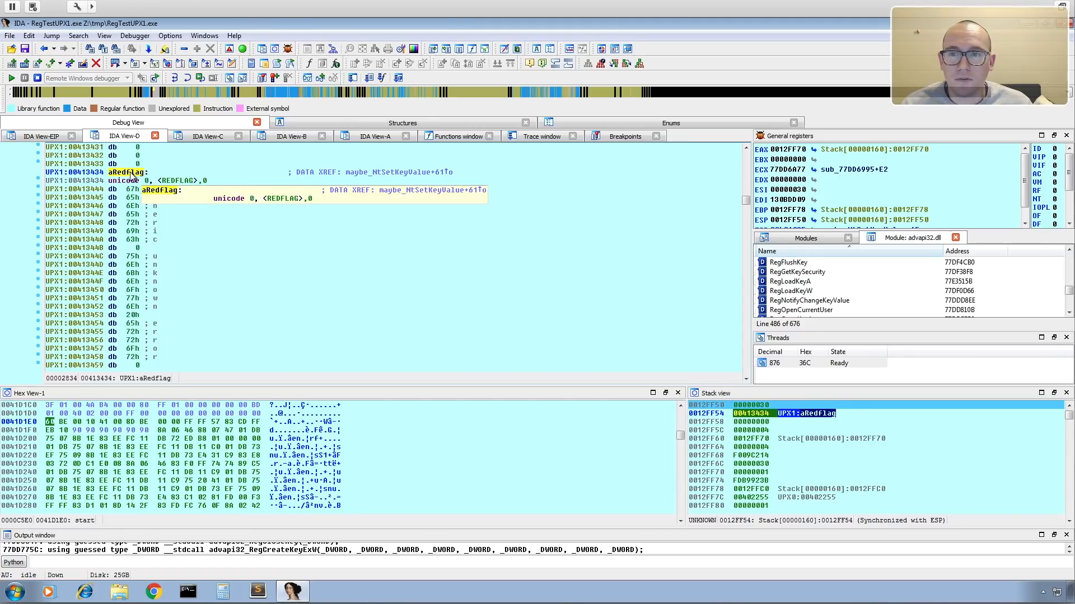
right_click(131, 174)
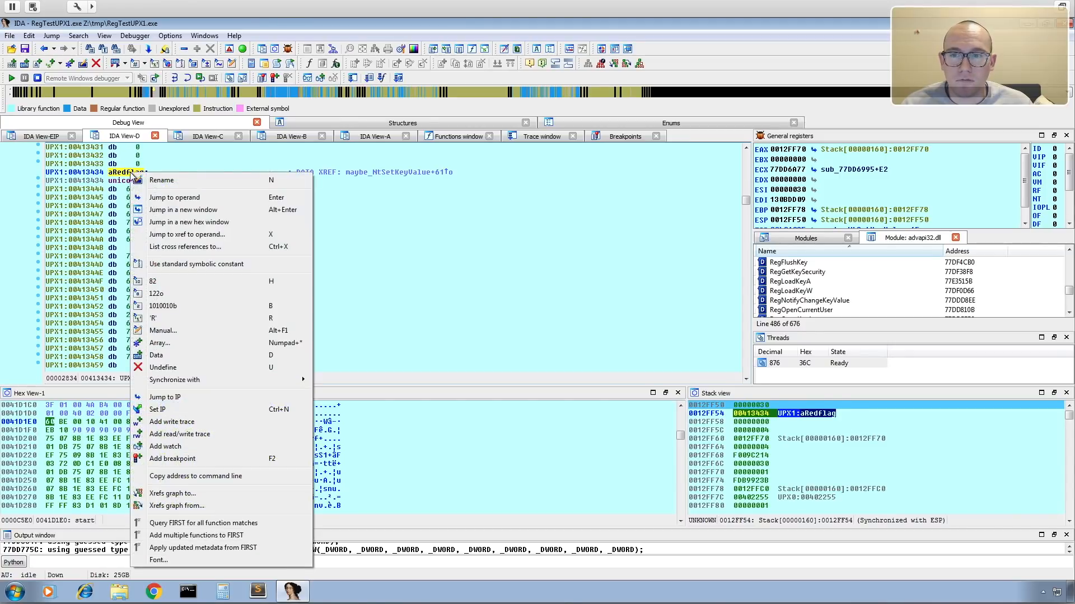
click(226, 221)
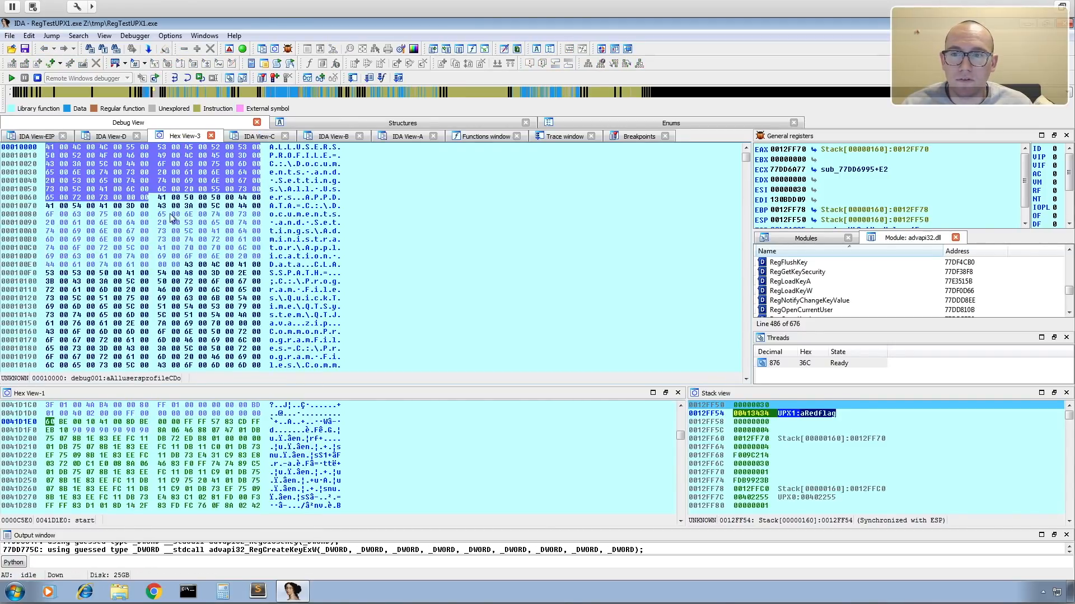
Go to address 00413434 in the new hex view to examine the raw bytes of the value name.
click(422, 213)
click(449, 245)
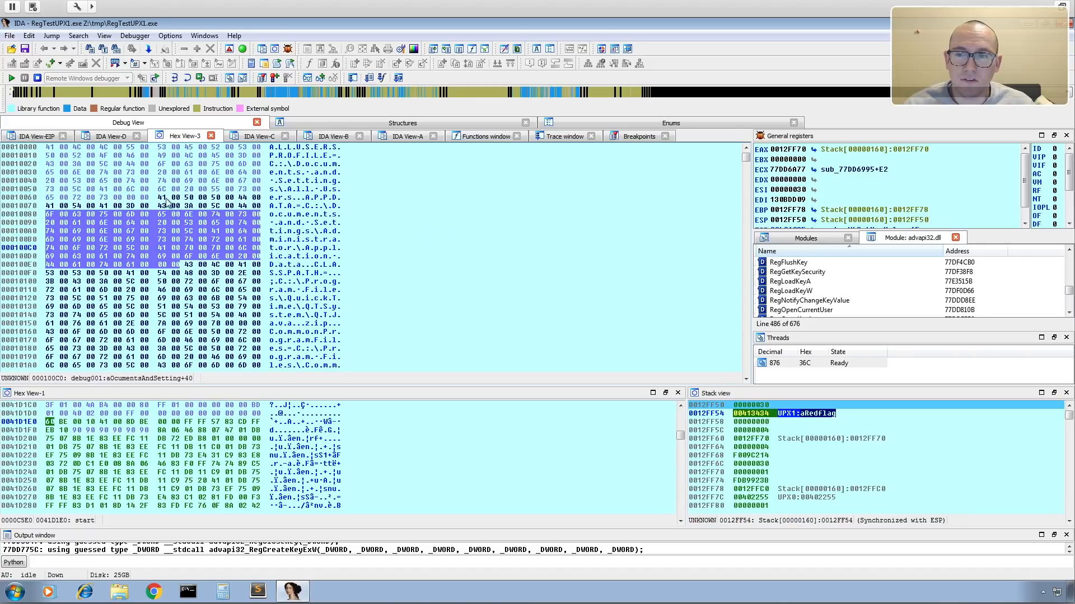
click(375, 233)
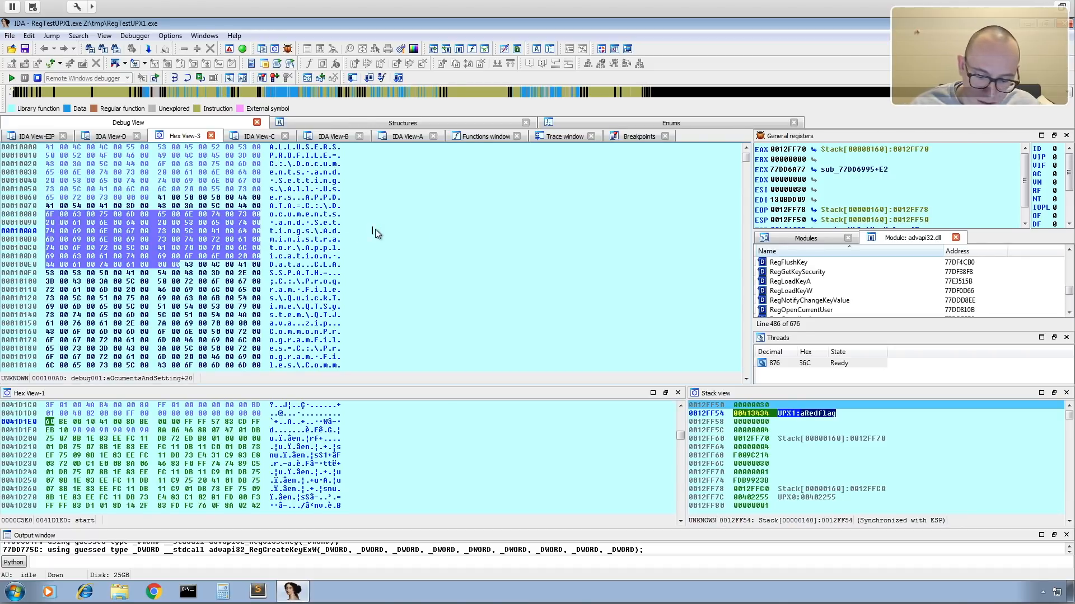
key(g)
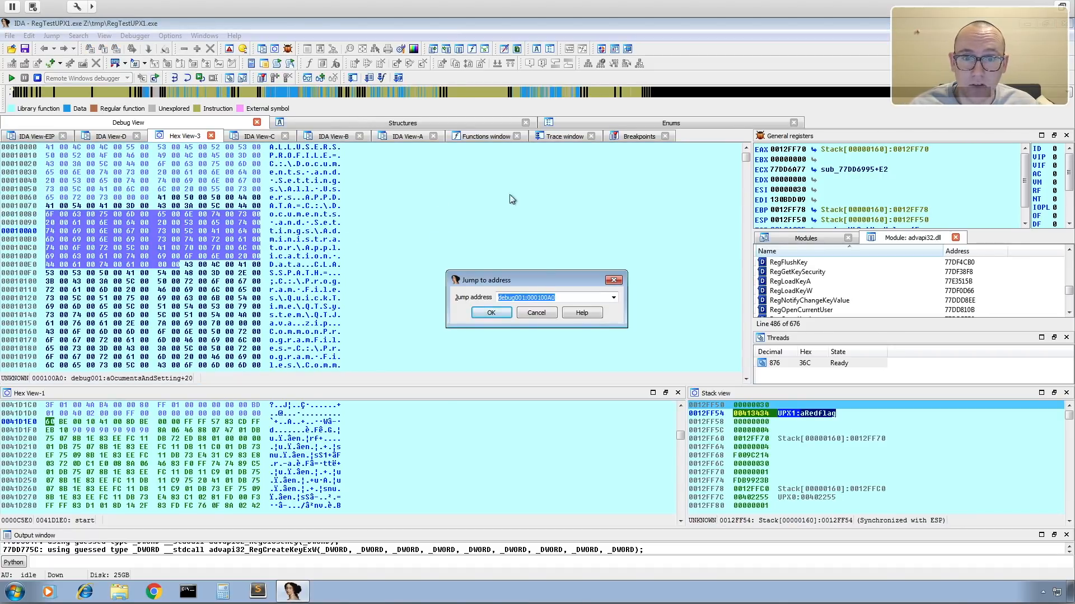
text(00413434)
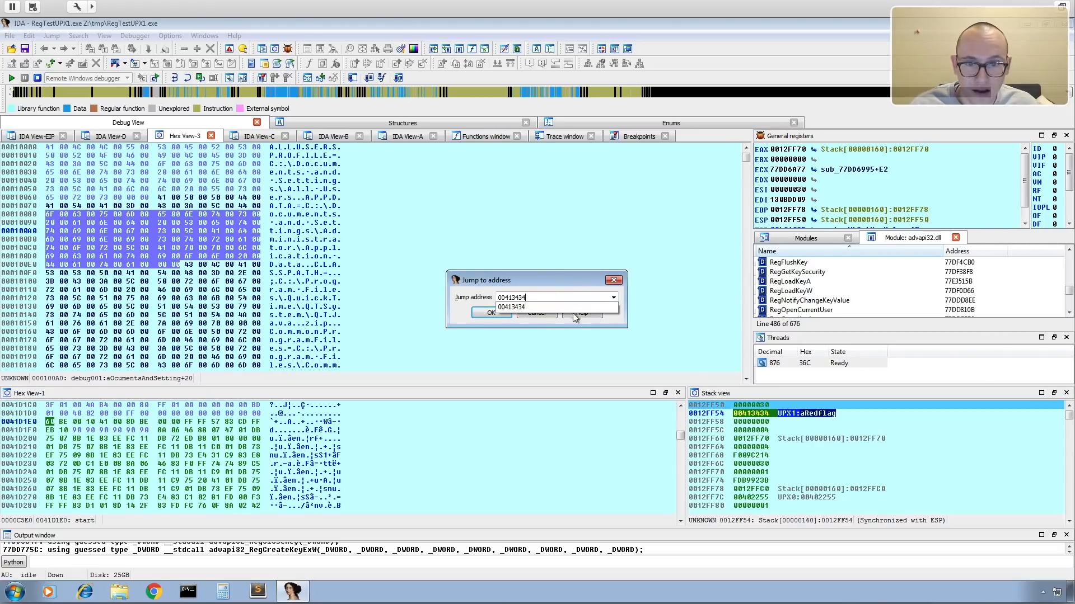
click(490, 313)
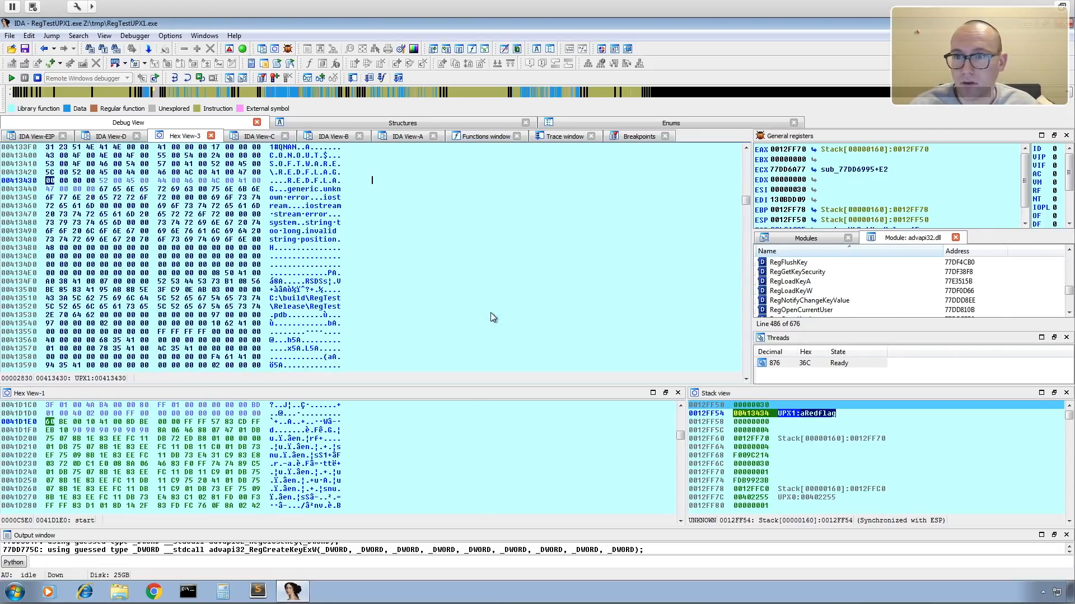
Jump to address 00413434 again in Hex View-3 to locate the start of the value name.
right_click(369, 192)
click(352, 198)
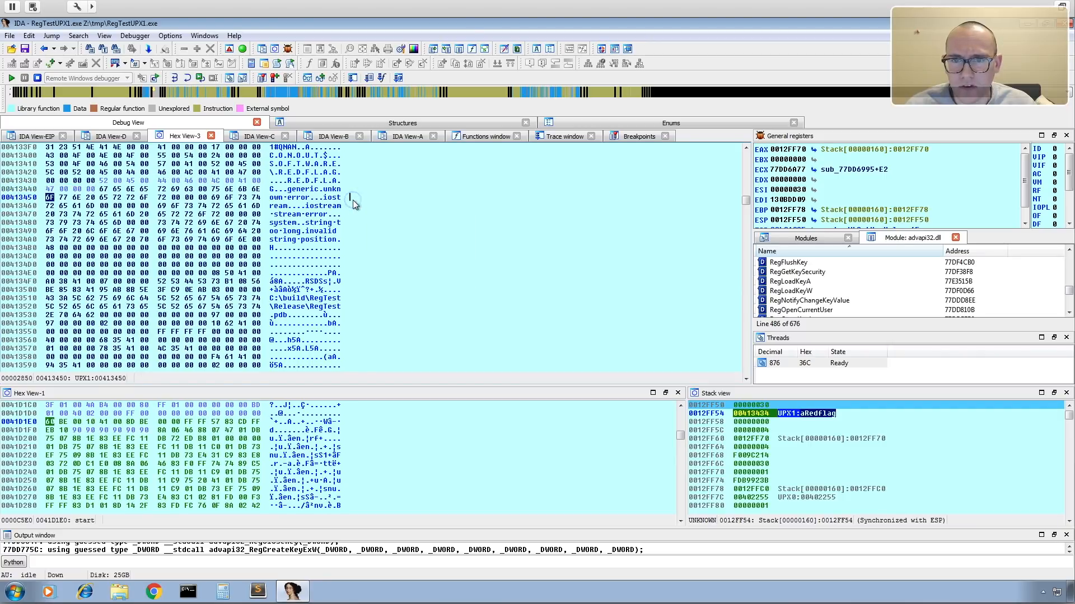
key(g)
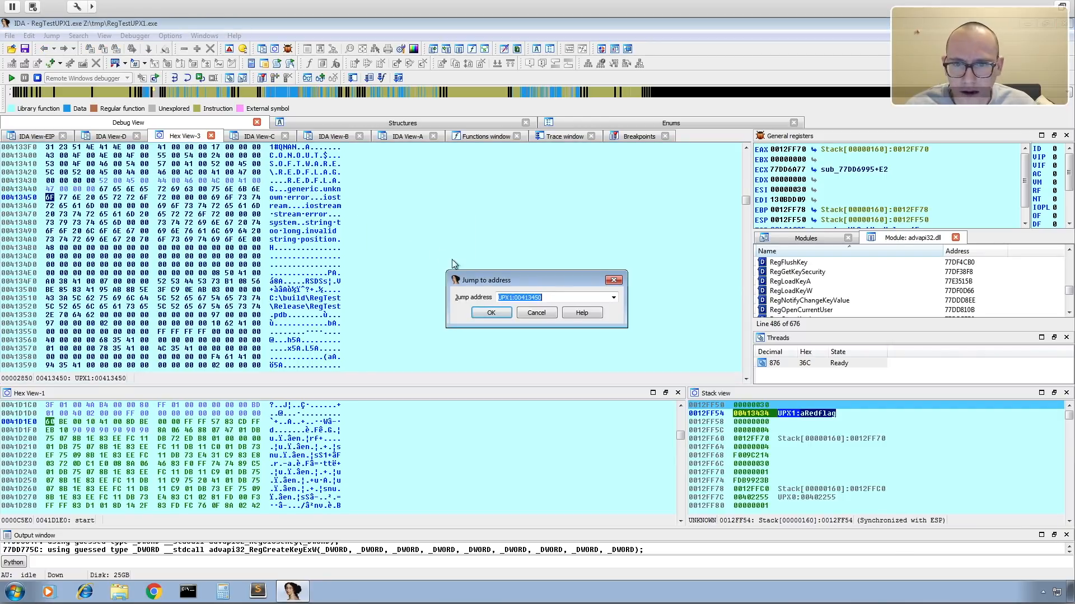
text(00413434)
click(506, 315)
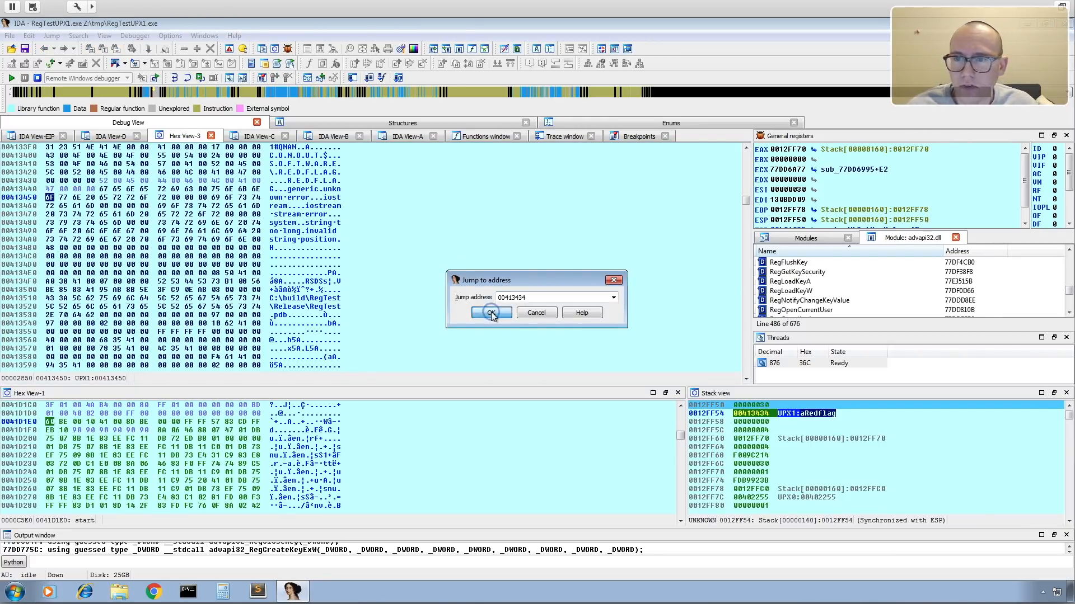
click(488, 312)
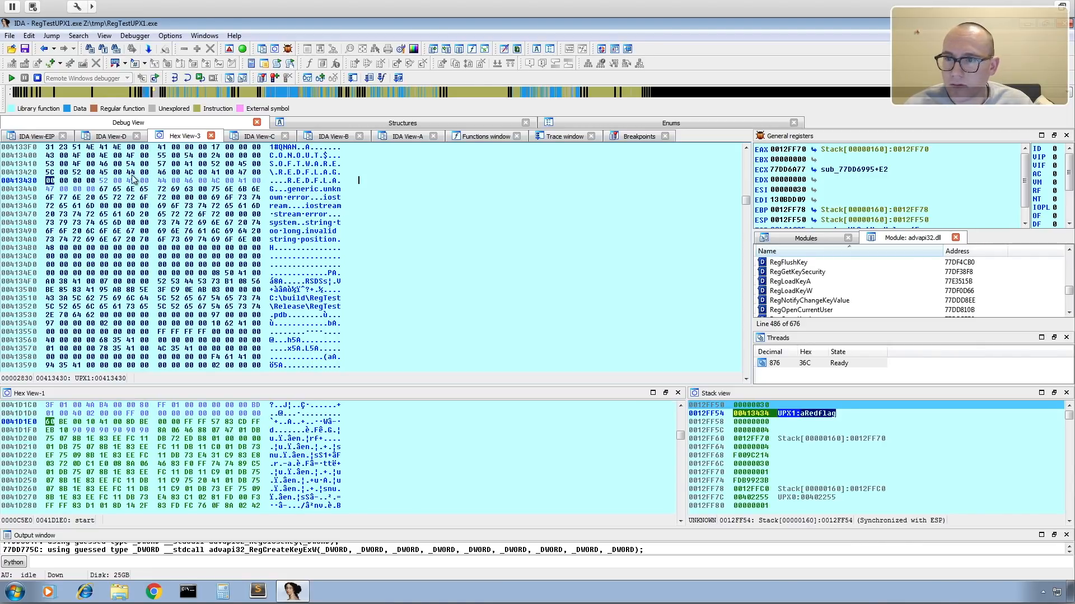
Patch the first byte of the aRedflag string at 00413434 to 42 and apply the change.
click(105, 181)
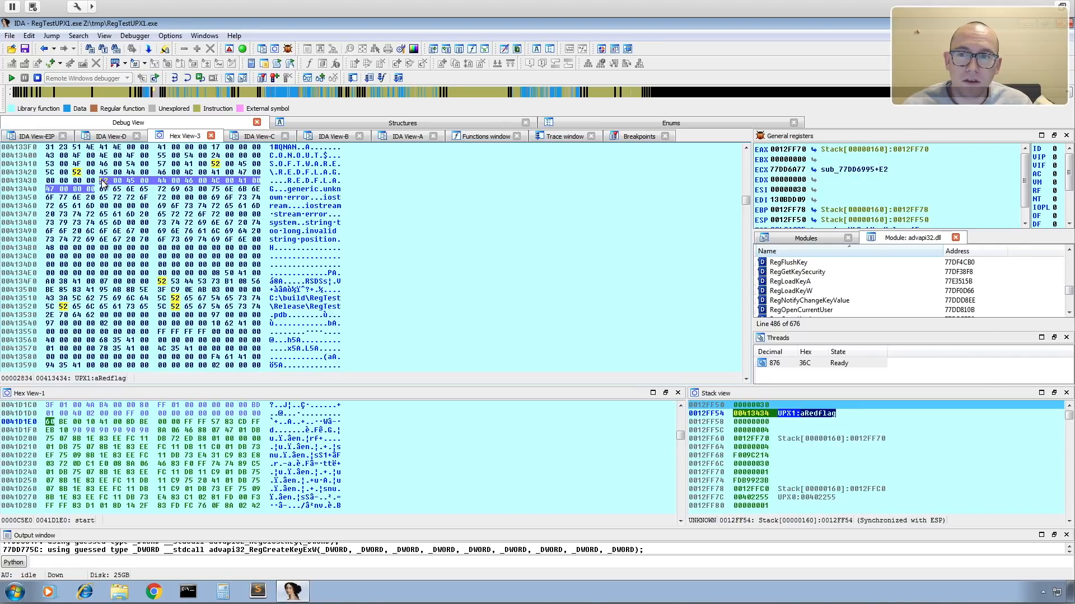
right_click(102, 182)
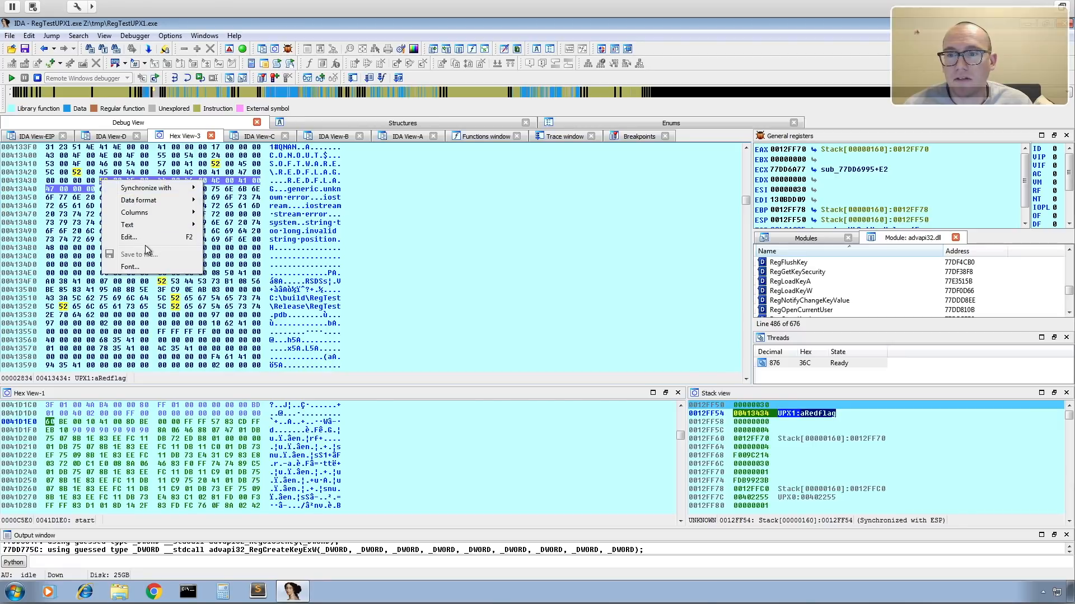
click(148, 237)
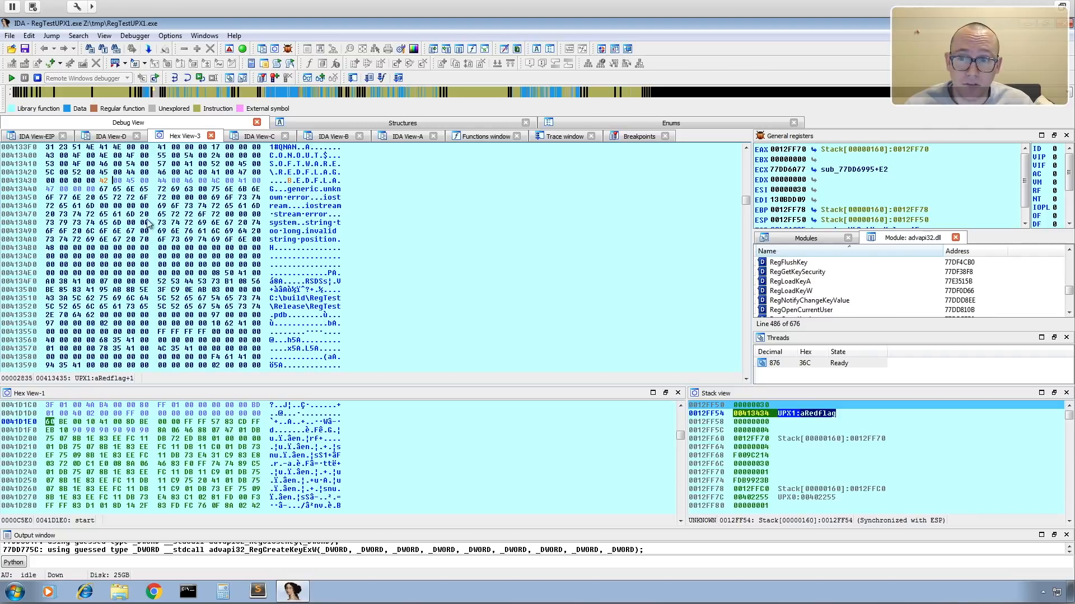
right_click(126, 182)
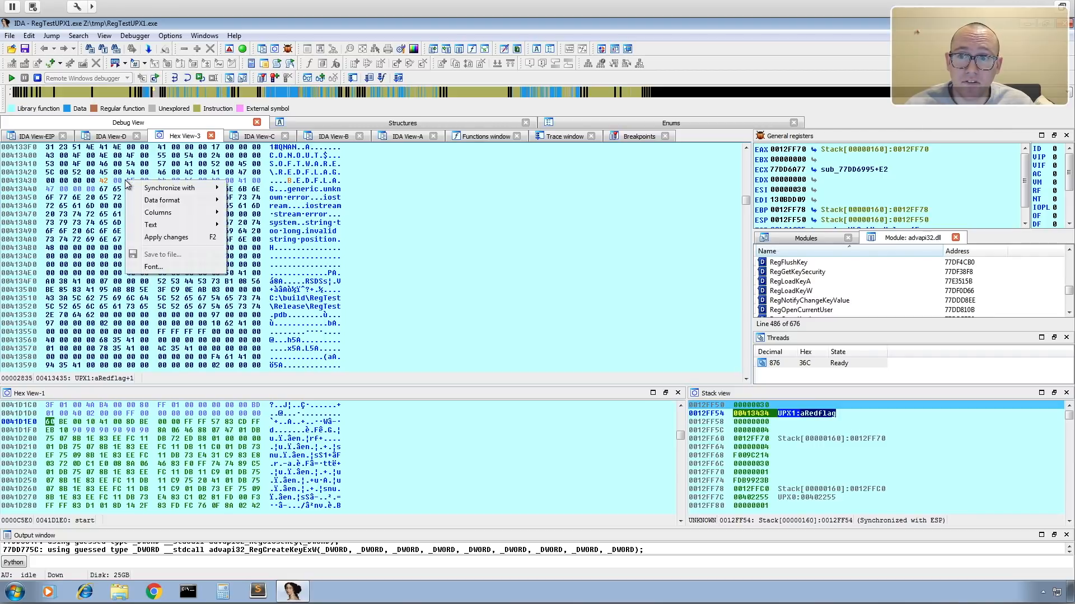
click(166, 238)
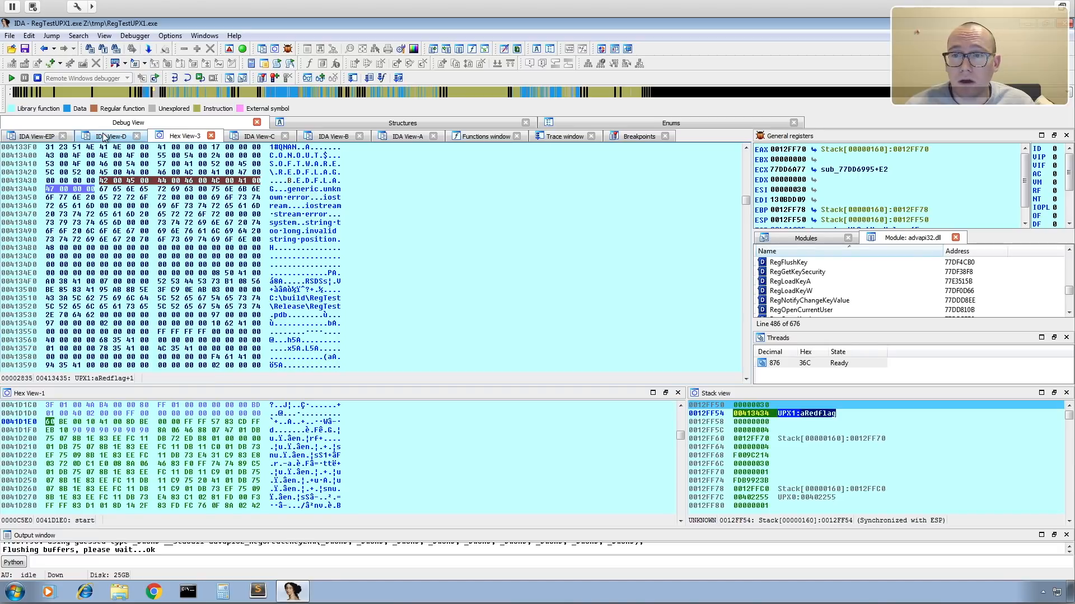
Follow the value-name pointer from the stack to check the patched string, and return to the RegSetValueExW call in IDA View-EIP.
click(35, 136)
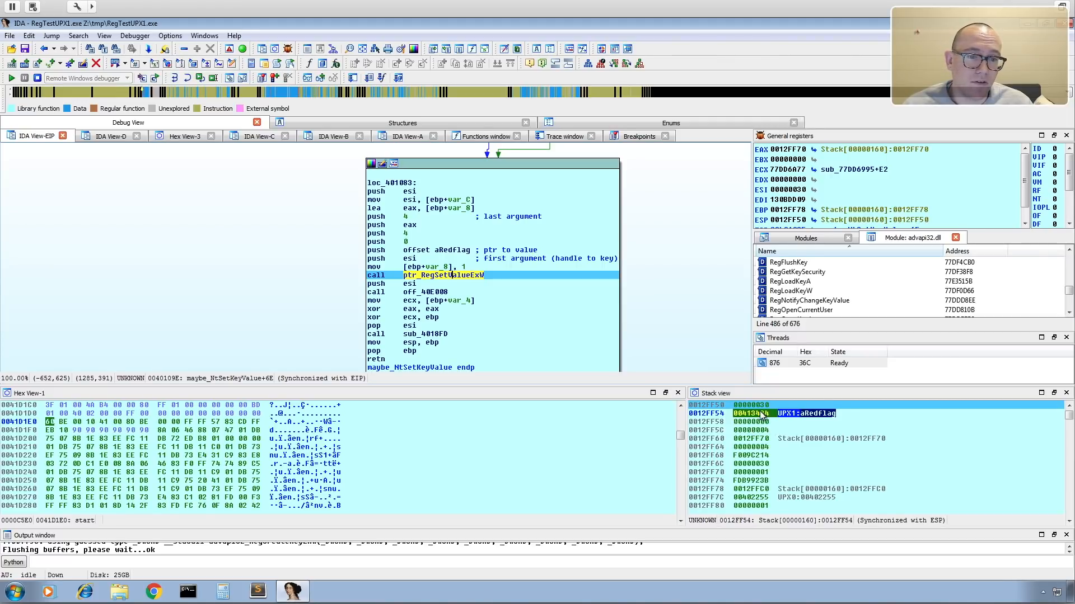
drag(767, 414, 733, 412)
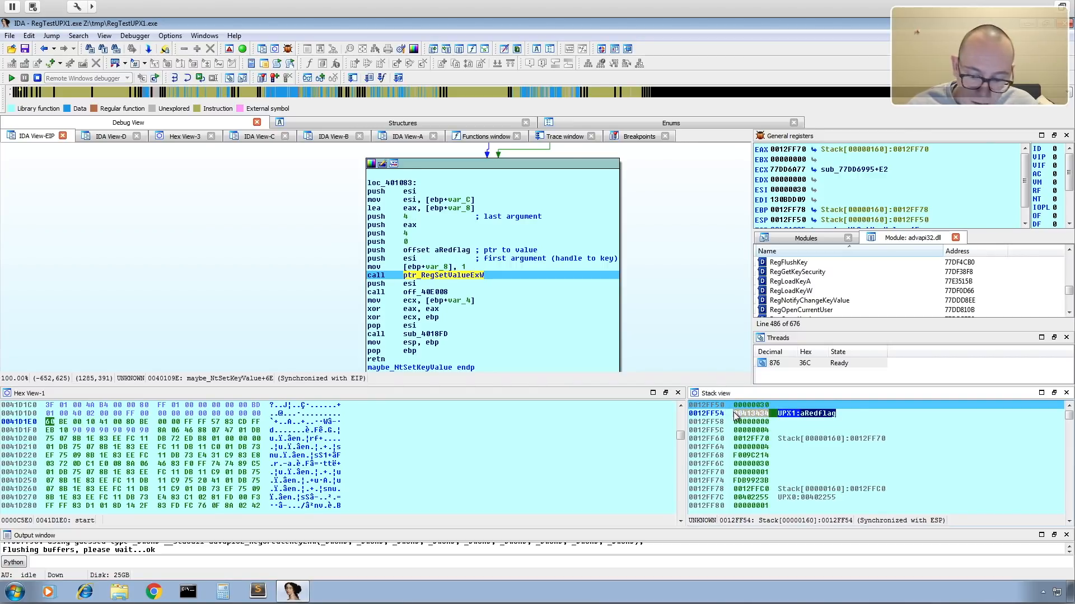
double_click(733, 414)
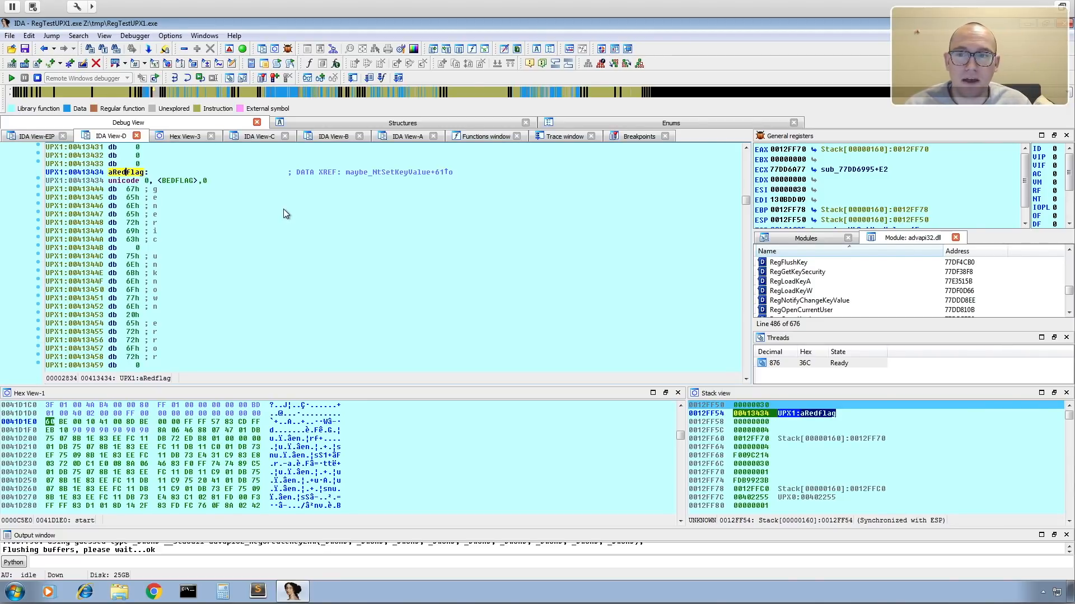
click(31, 136)
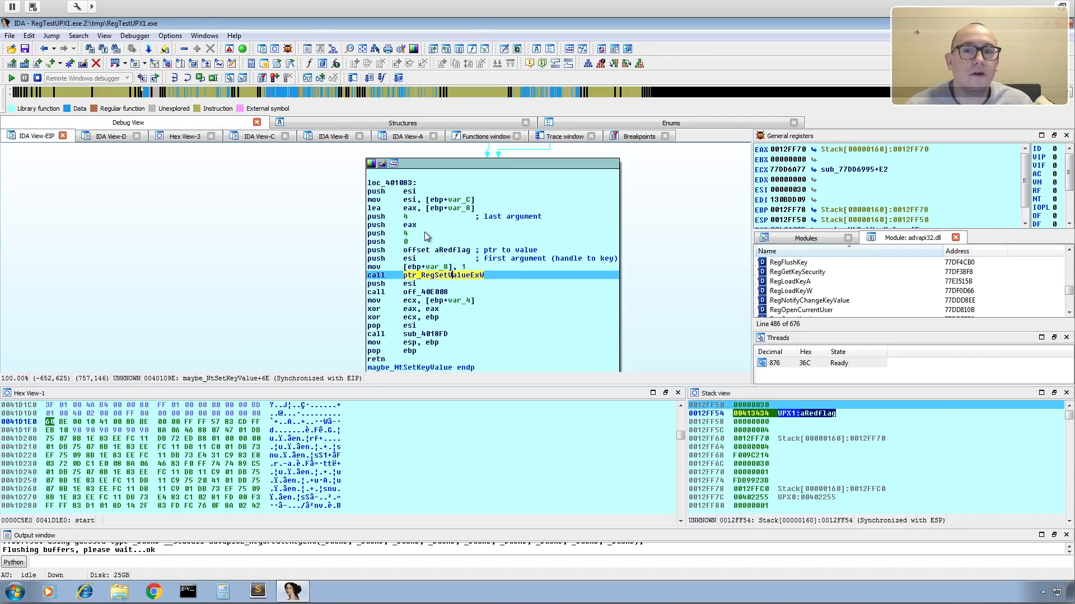
Step over the RegSetValueExW call and delete the breakpoint on the first instruction of ntdll_NtSetValueKey.
click(188, 82)
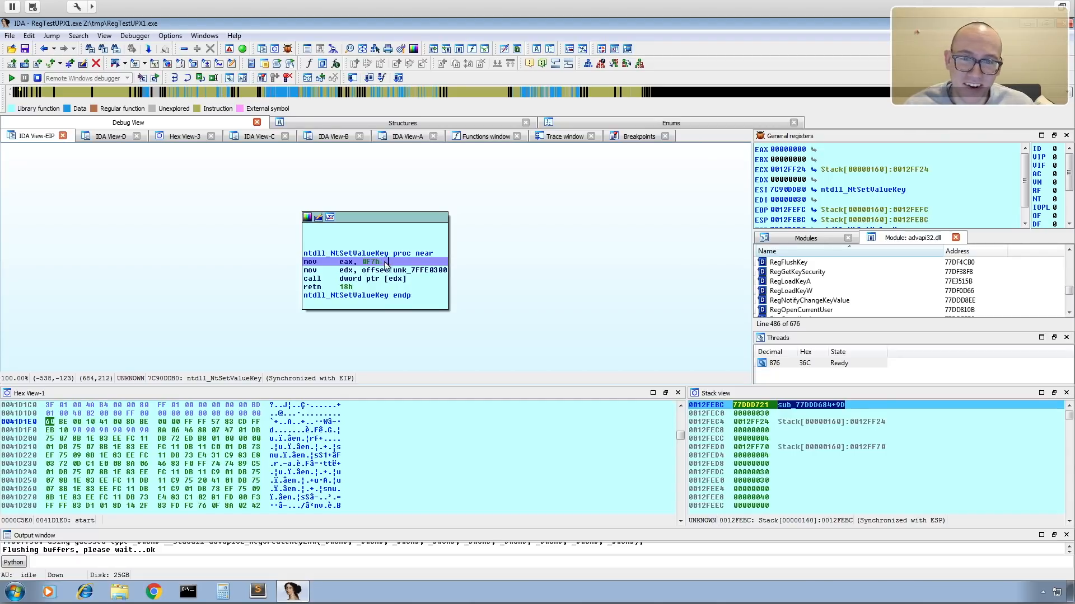
mouse_move(380, 270)
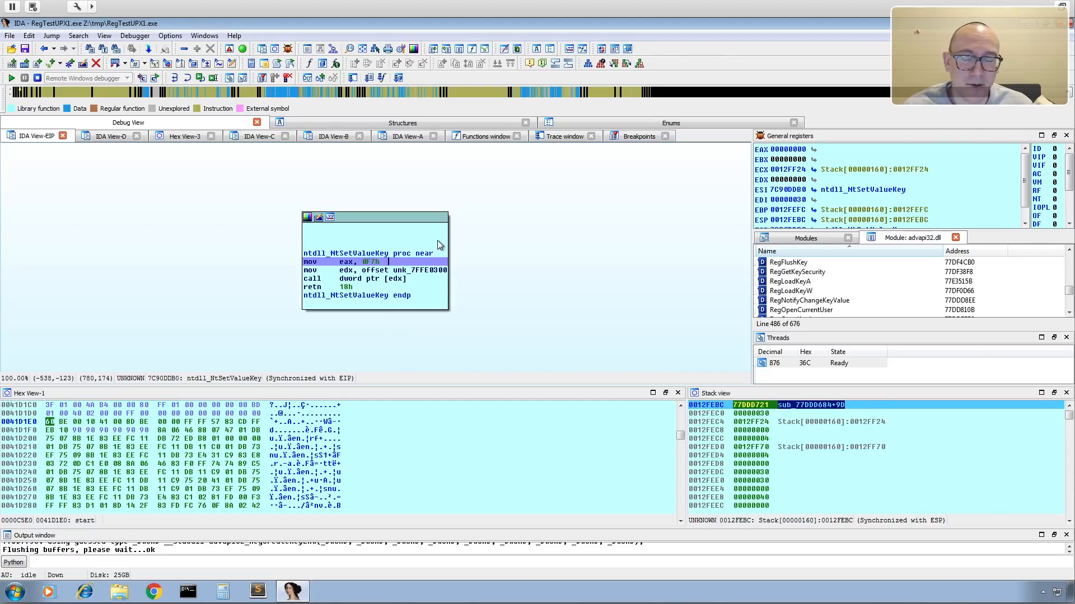
right_click(410, 264)
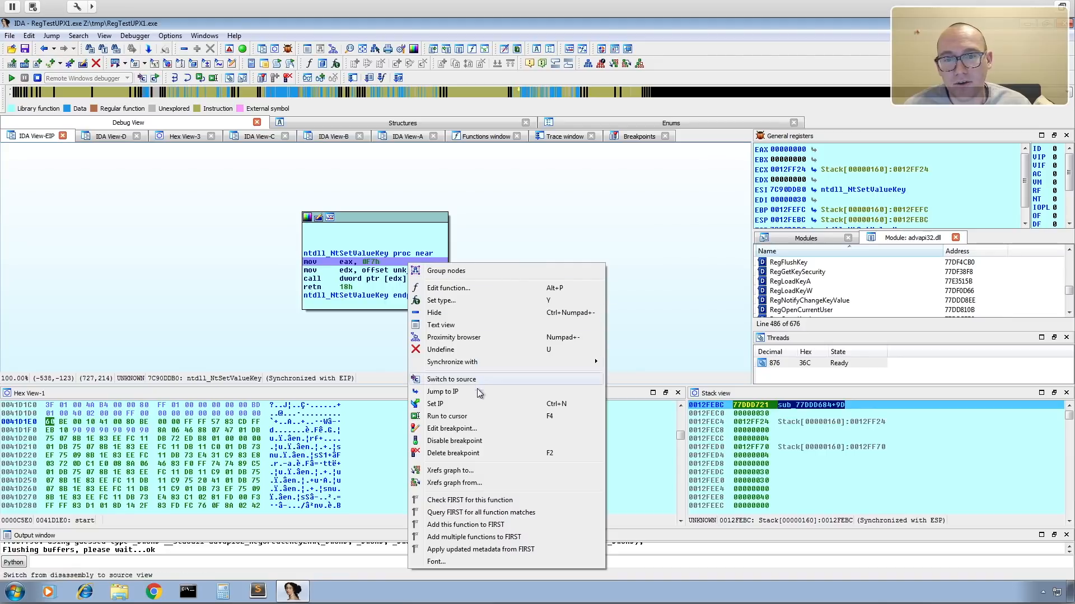
click(468, 453)
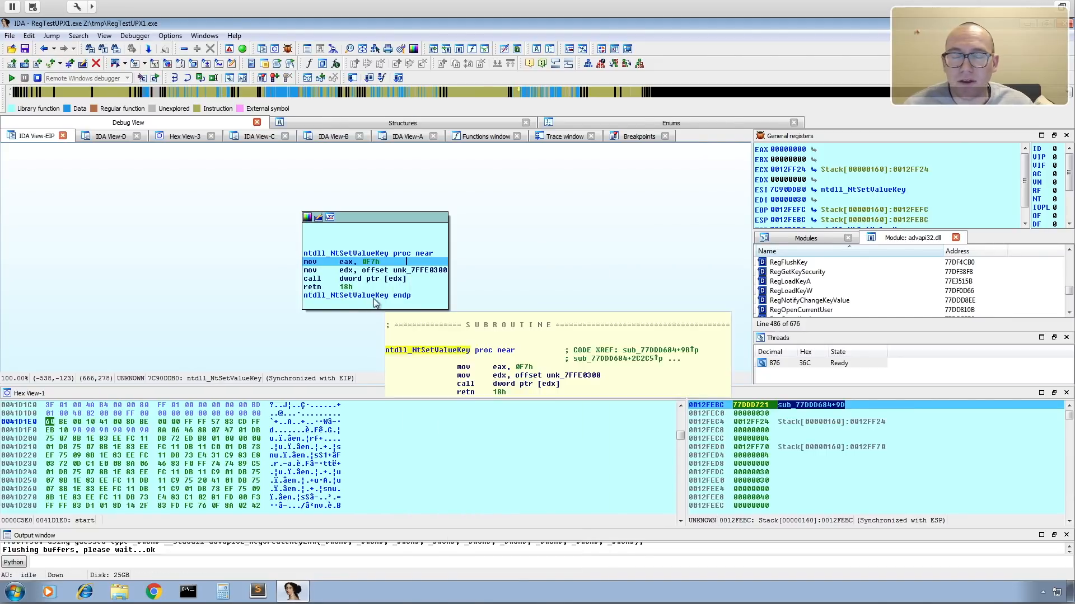
Step over the ntdll_NtSetValueKey instructions up to its retn, and let the process run on to its end.
click(187, 79)
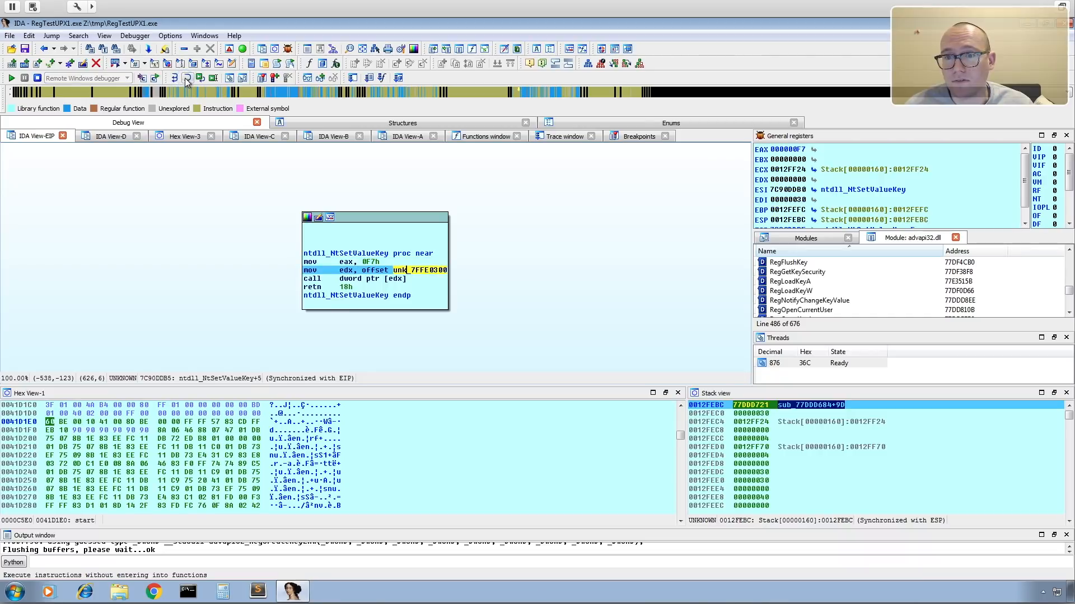
click(187, 79)
click(187, 80)
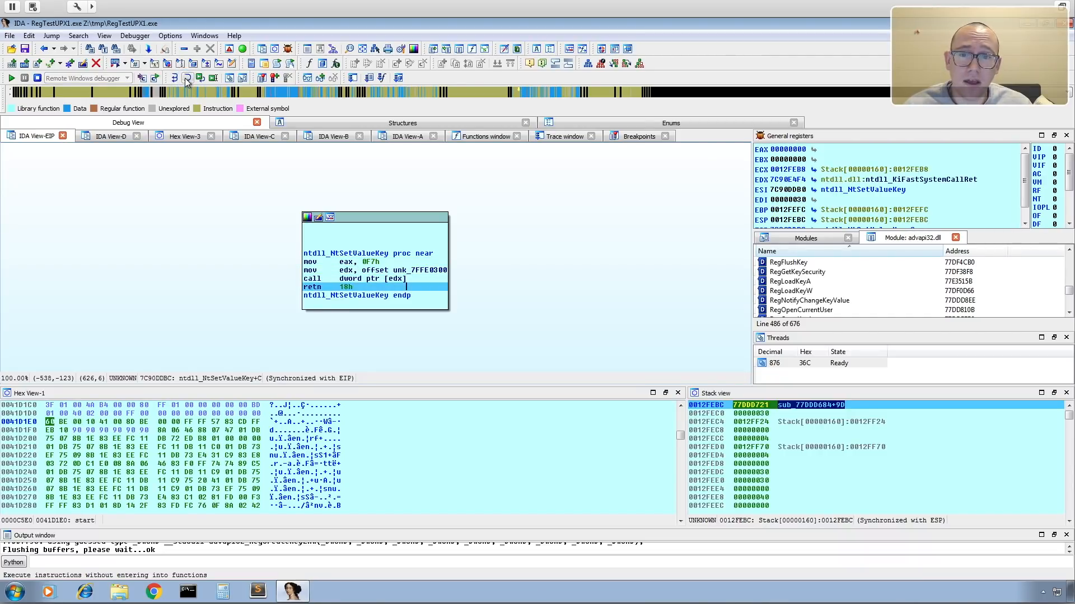
click(11, 81)
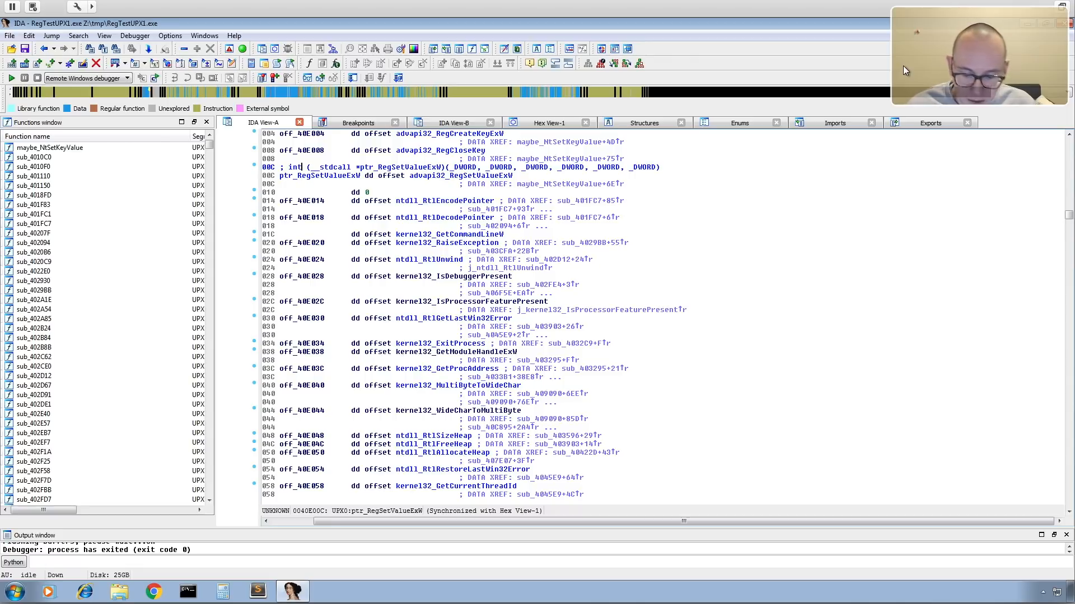
Switch to the Windows XP debugging machine and open the Registry Editor.
key(ctrl+Left)
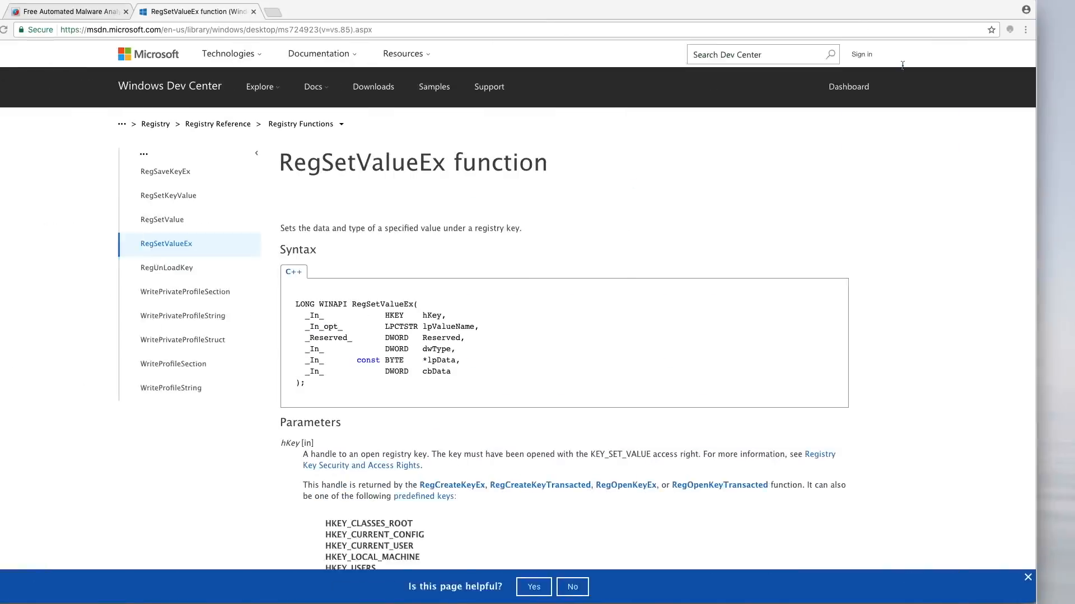
key(ctrl+Left)
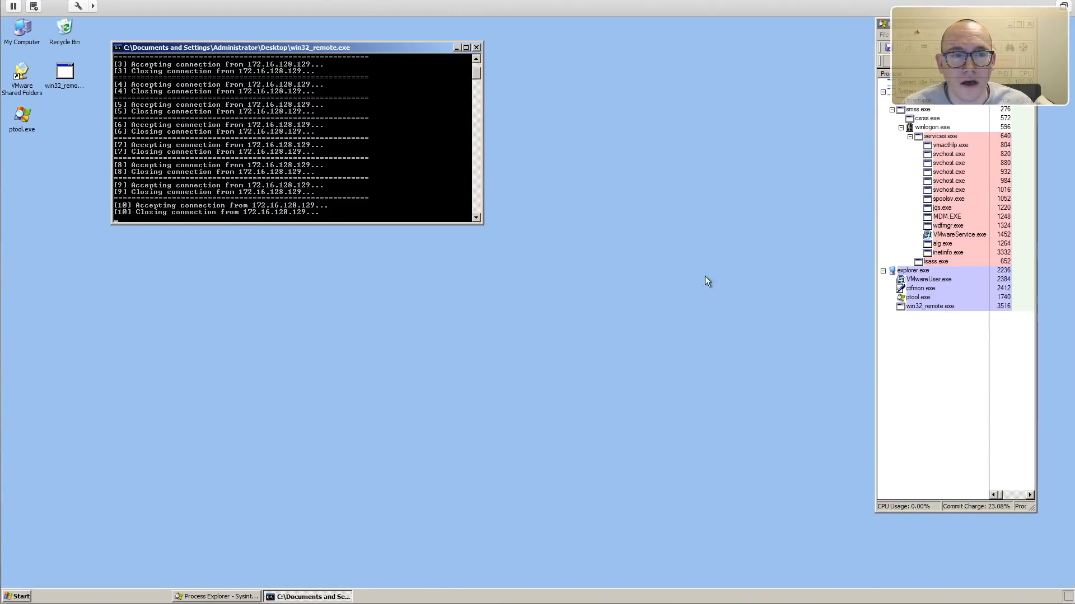
click(642, 317)
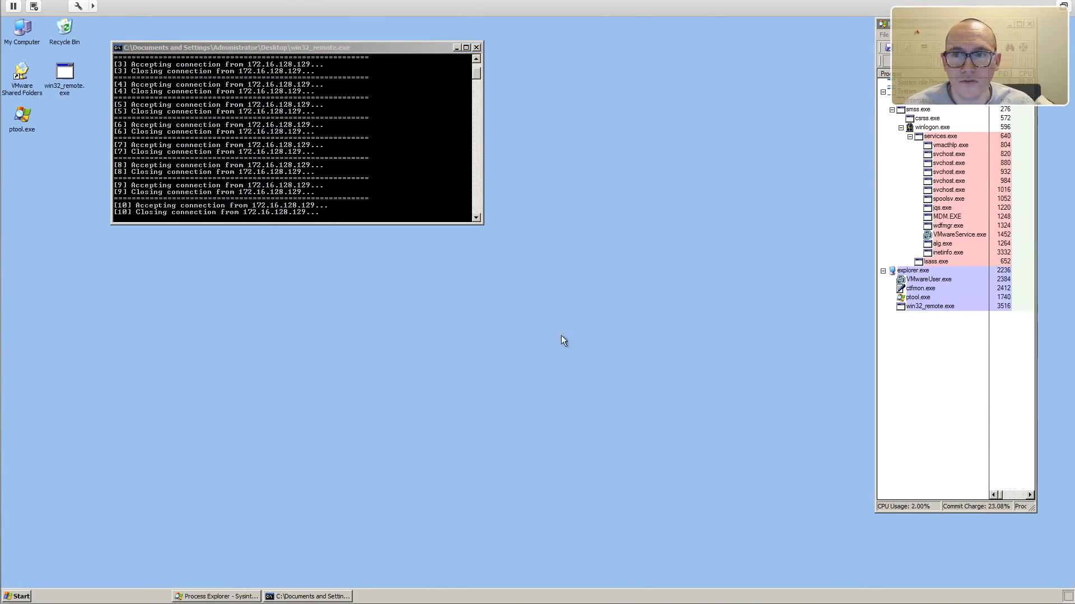
click(21, 597)
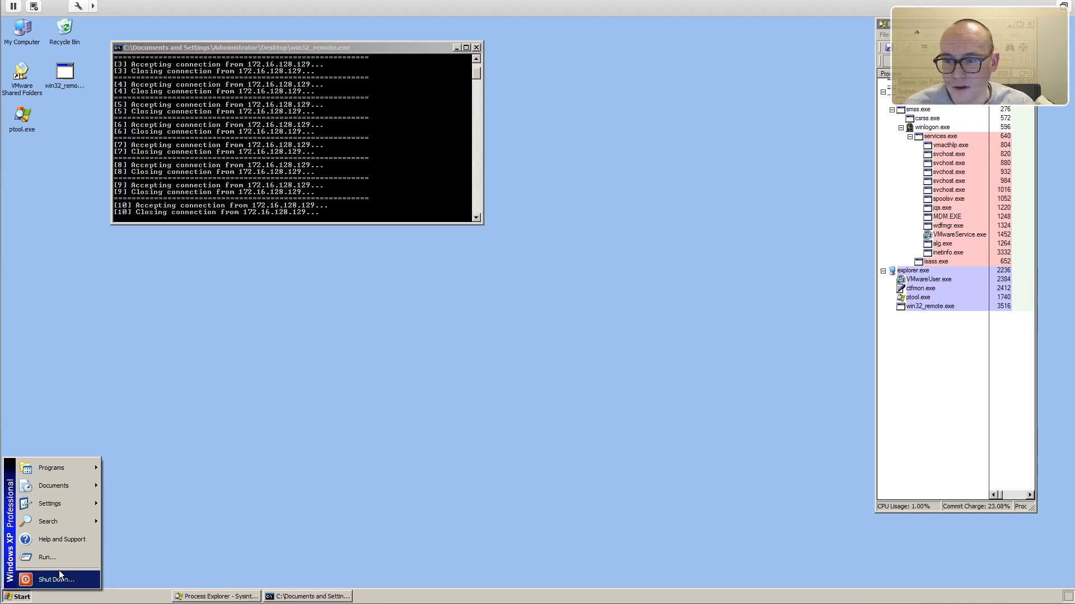
click(59, 563)
click(84, 566)
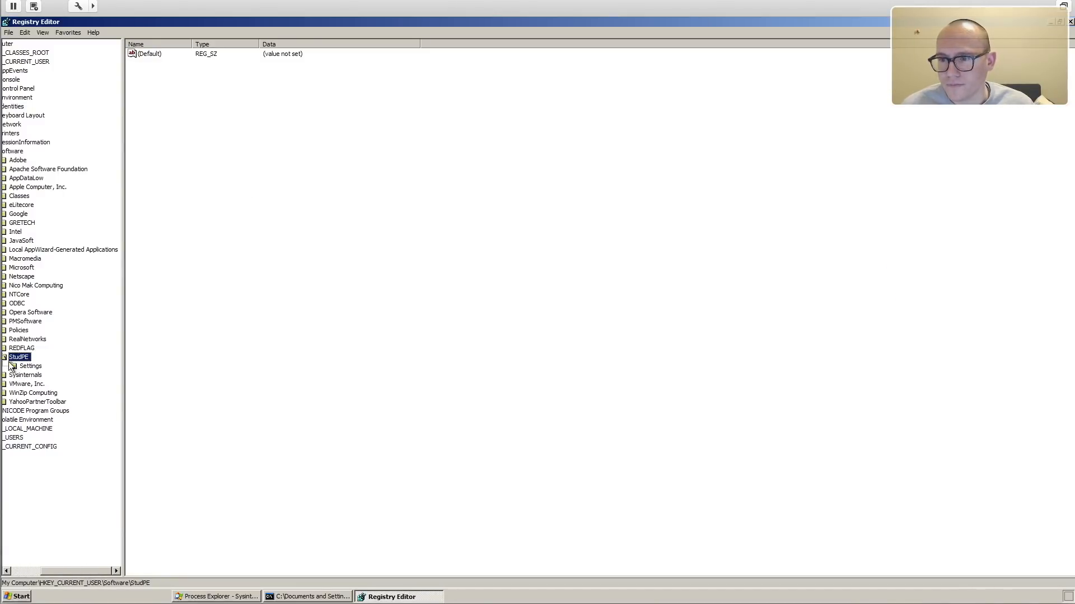
Examine the values under HKEY_CURRENT_USER\Software\REDFLAG and close the Registry Editor.
drag(82, 568, 3, 568)
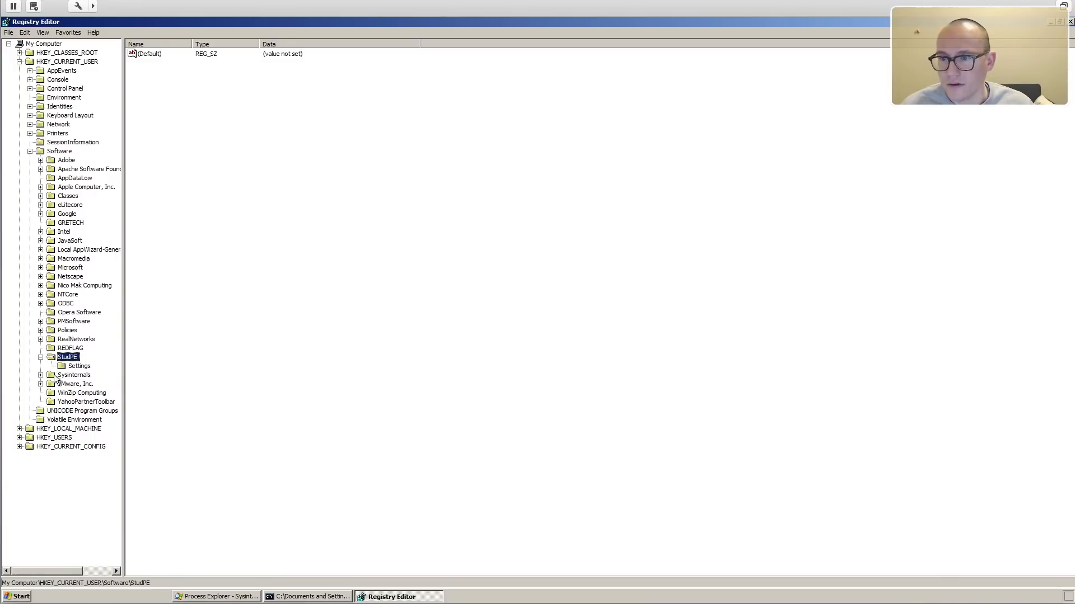
click(70, 348)
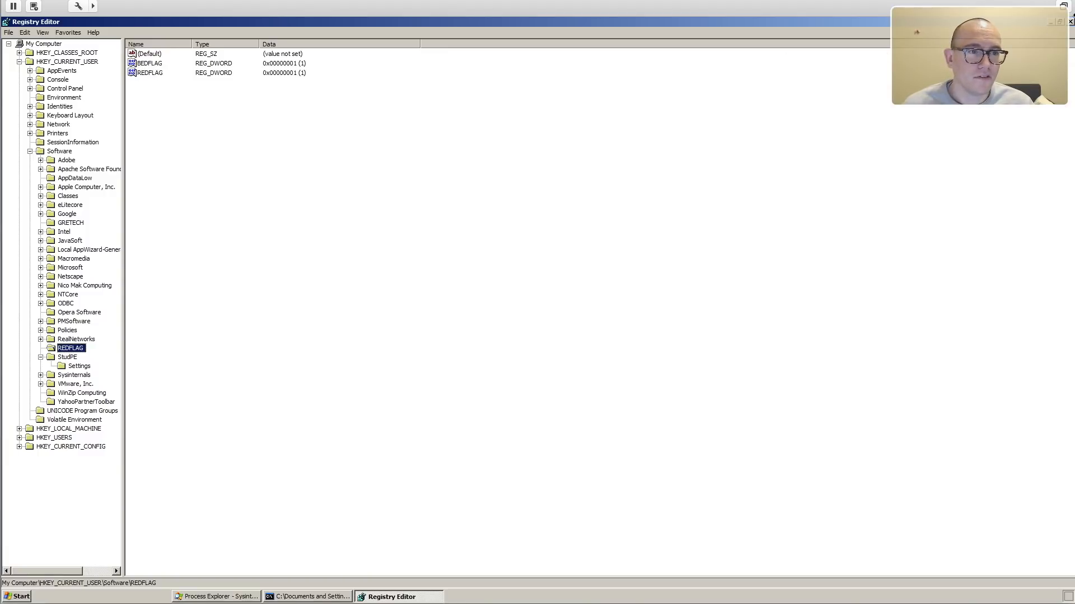
click(1070, 22)
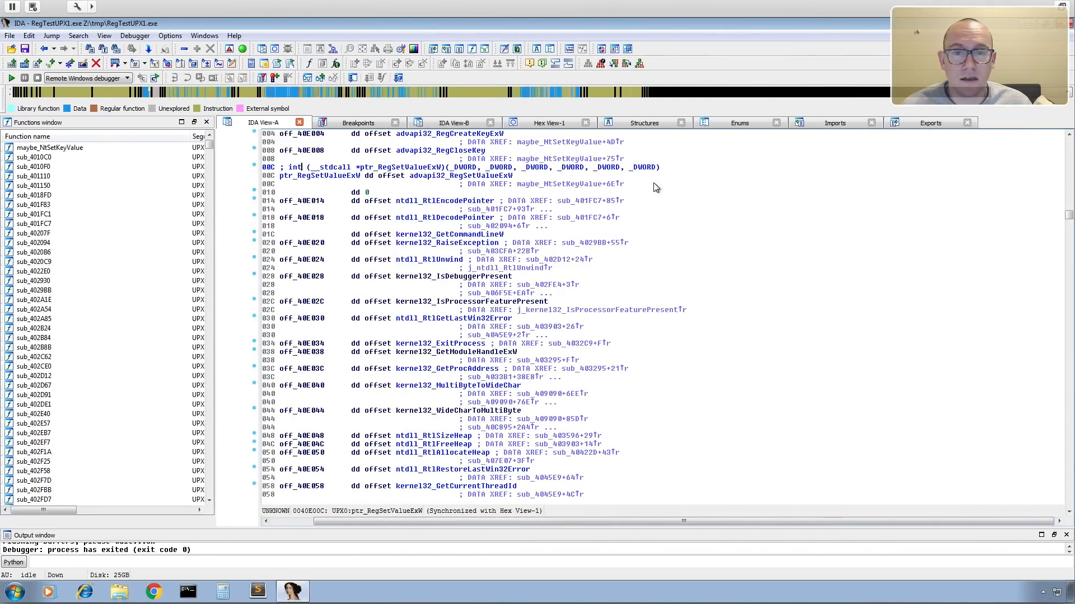
Return to IDA and open the start entry point from the exports of RegTestUPX1.exe.
click(927, 128)
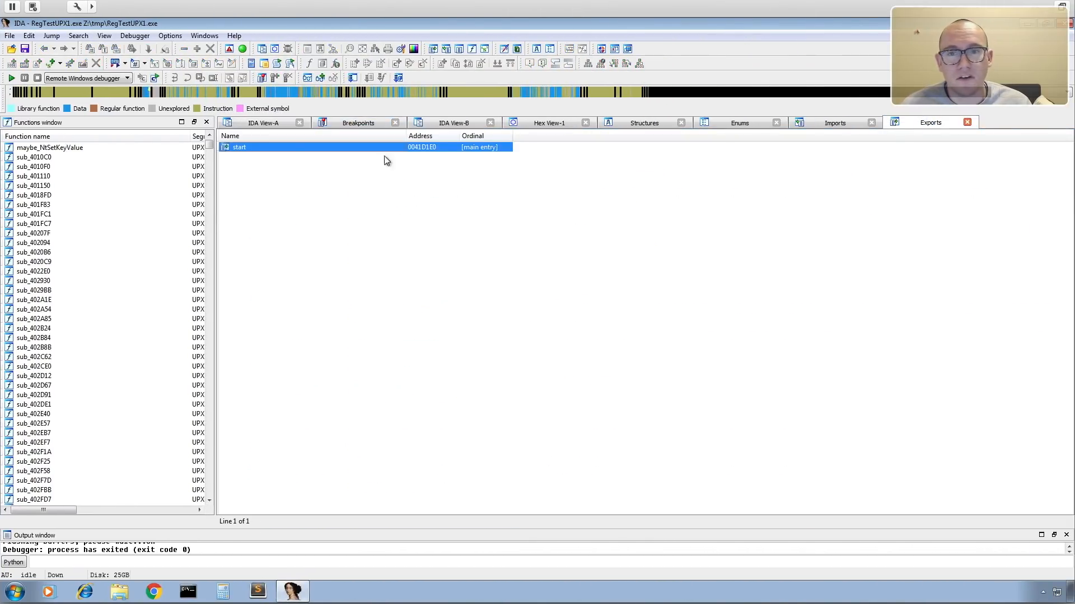
double_click(240, 150)
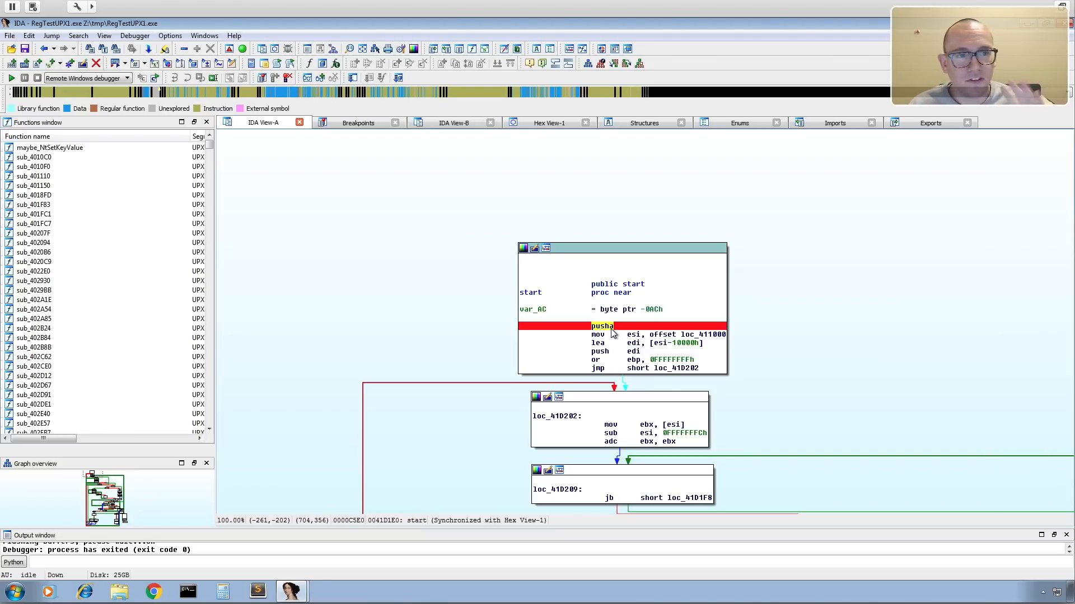
Close the RegTestUPX1.exe database without saving it, dismiss the error dialog, and bring up a fresh IDA session.
click(1066, 25)
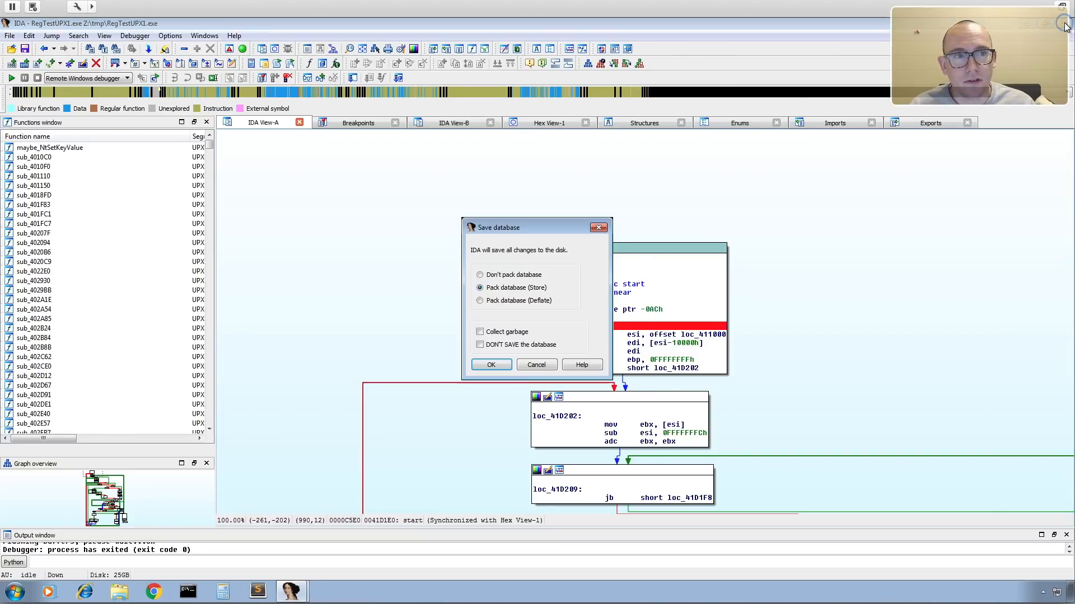
click(518, 346)
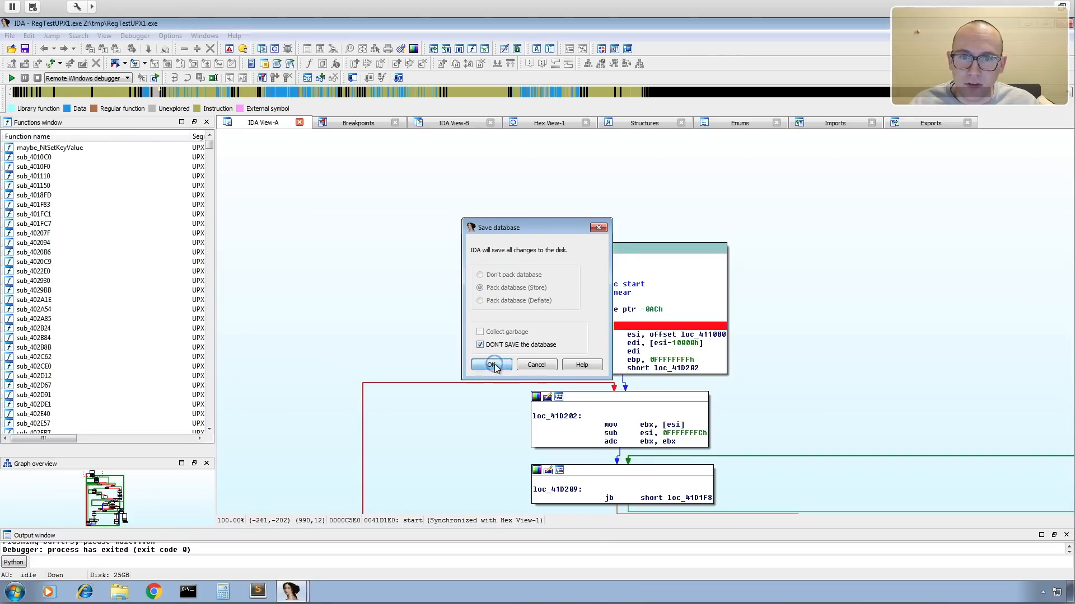
click(492, 365)
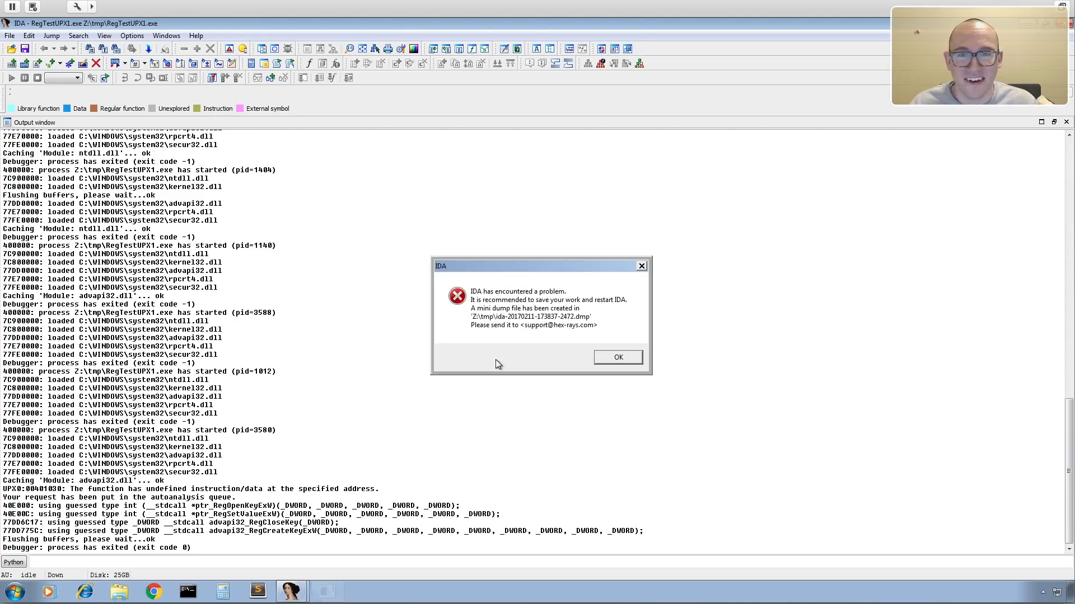
click(626, 358)
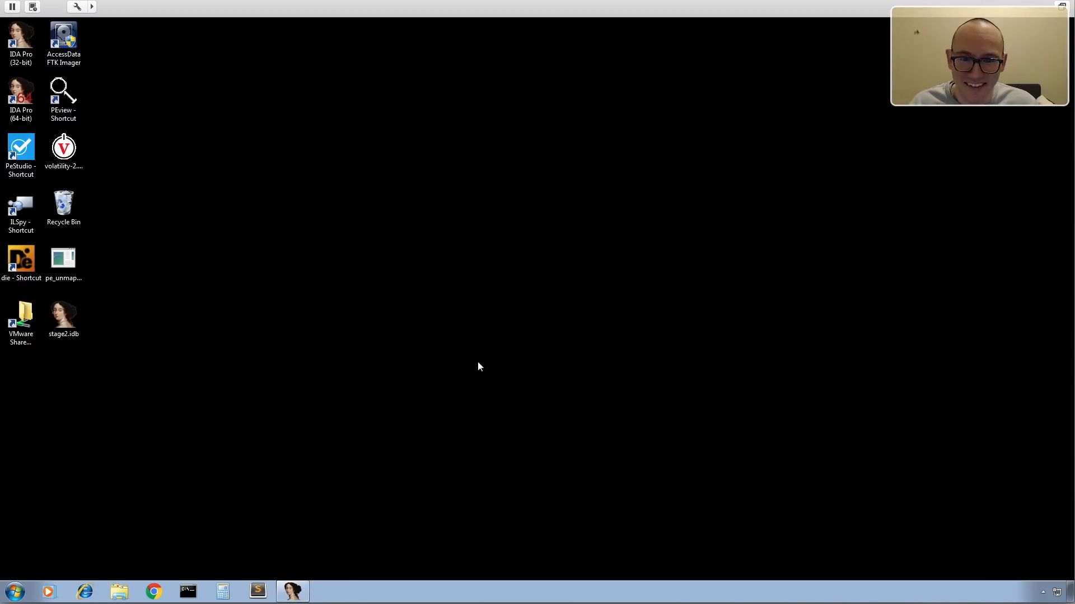
click(291, 591)
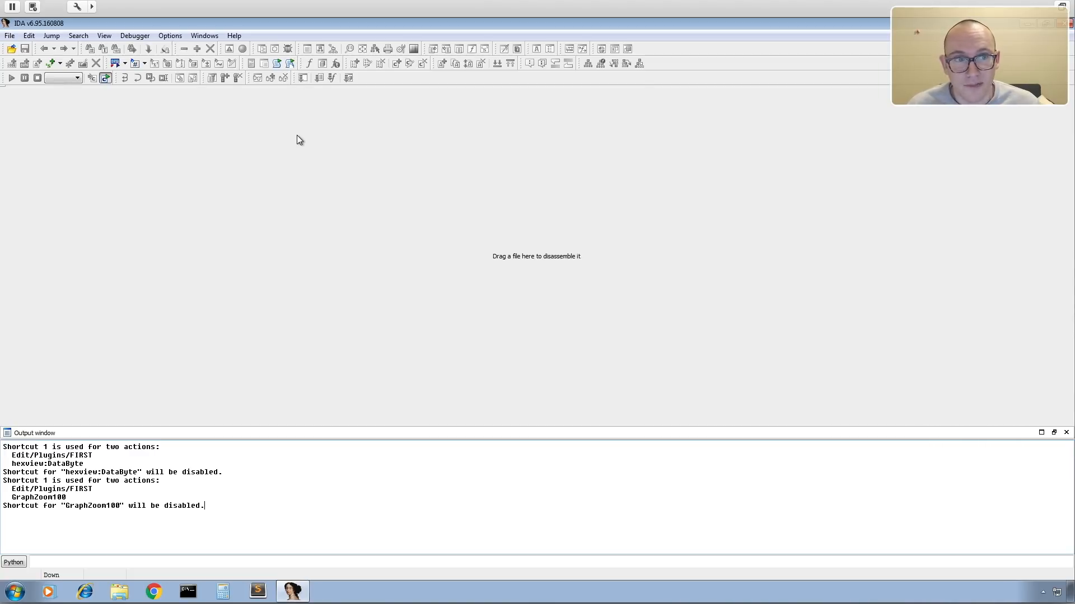
Load final_unmapped.dll from the tmp folder of the shared Z: drive for disassembly as a Portable executable for 80386.
click(10, 36)
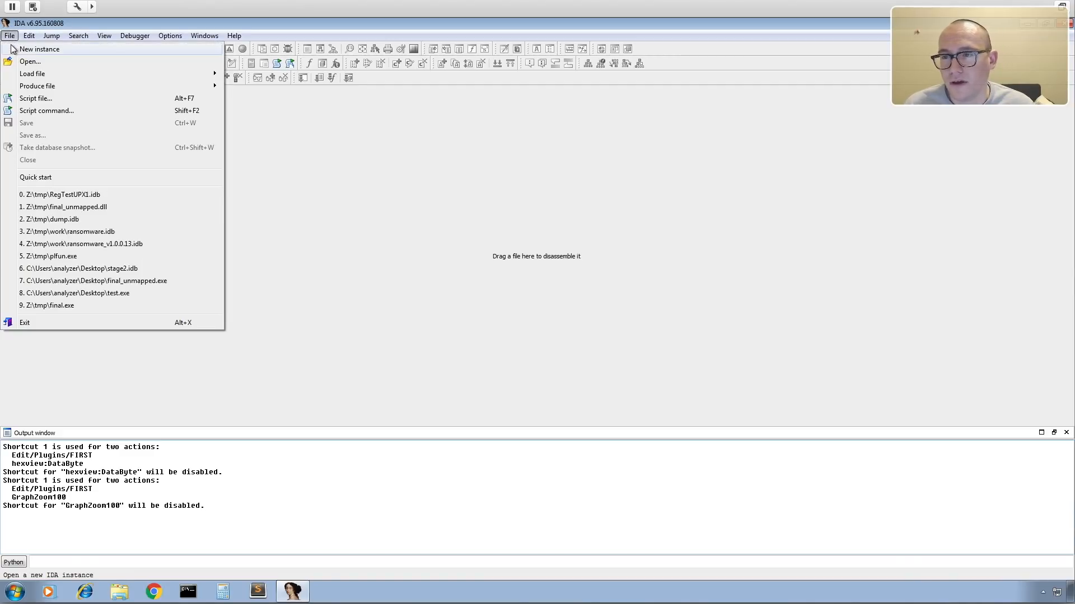
click(30, 65)
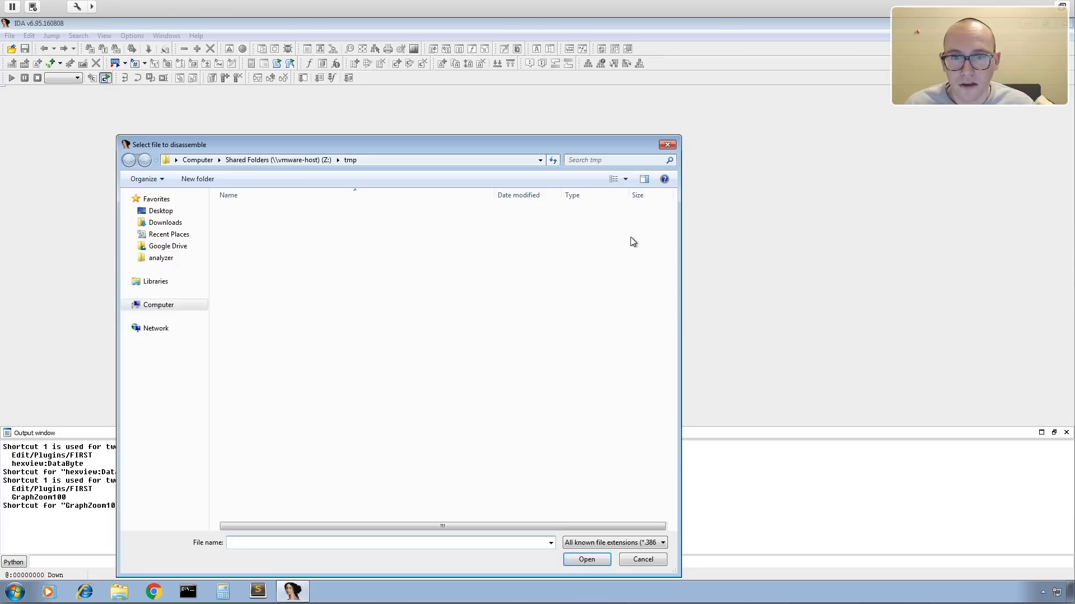
click(165, 376)
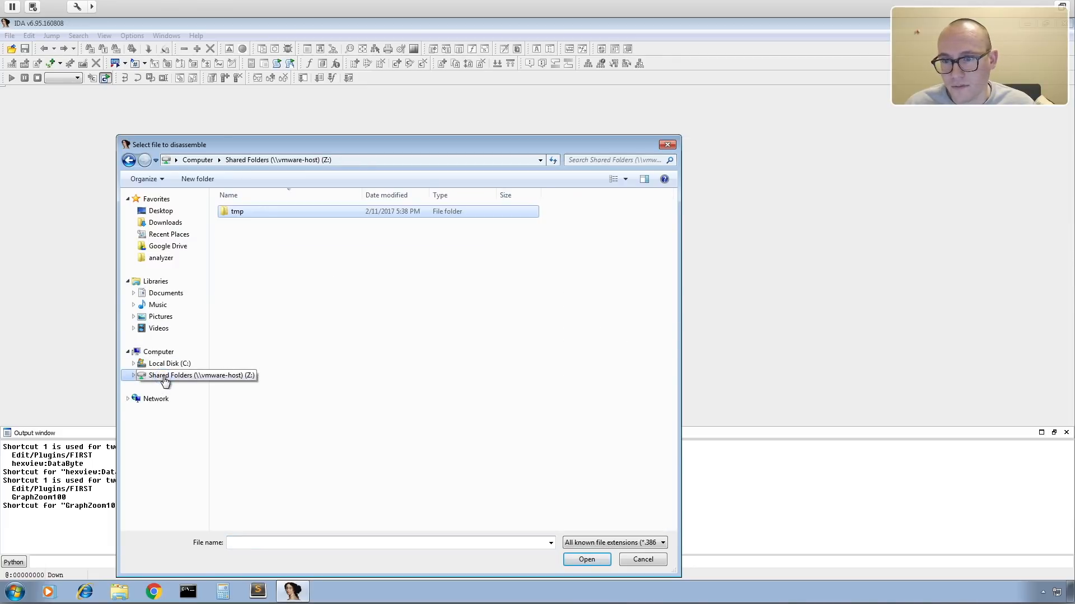
double_click(243, 211)
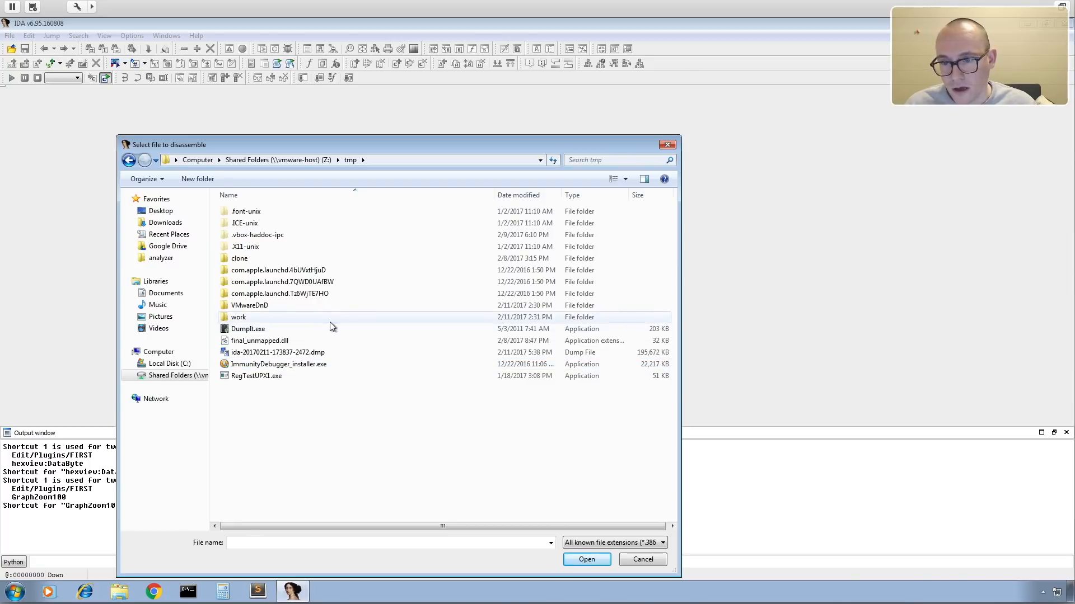
click(273, 343)
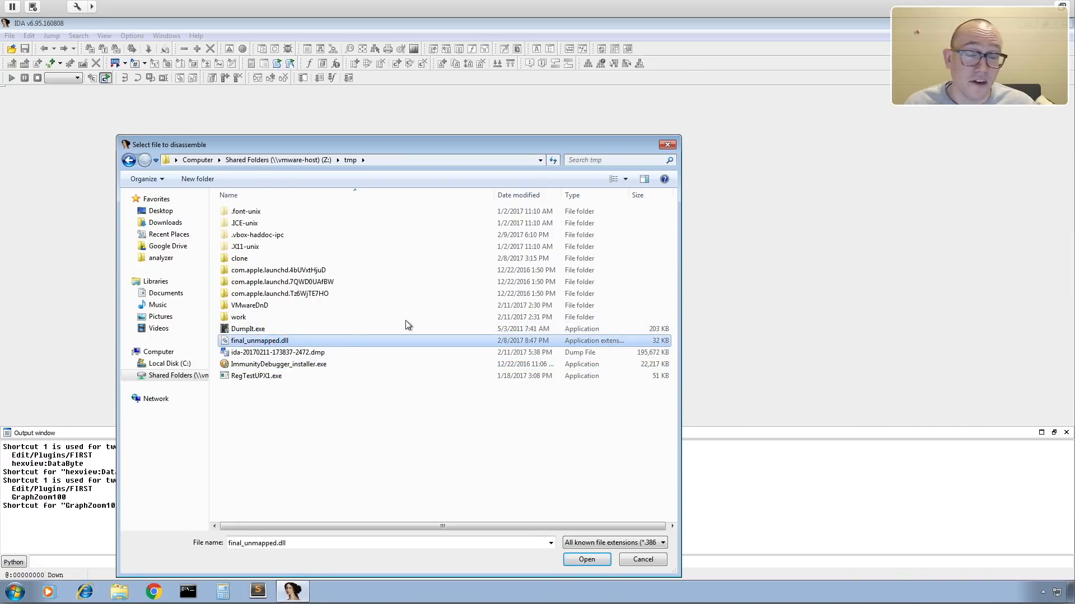
click(585, 559)
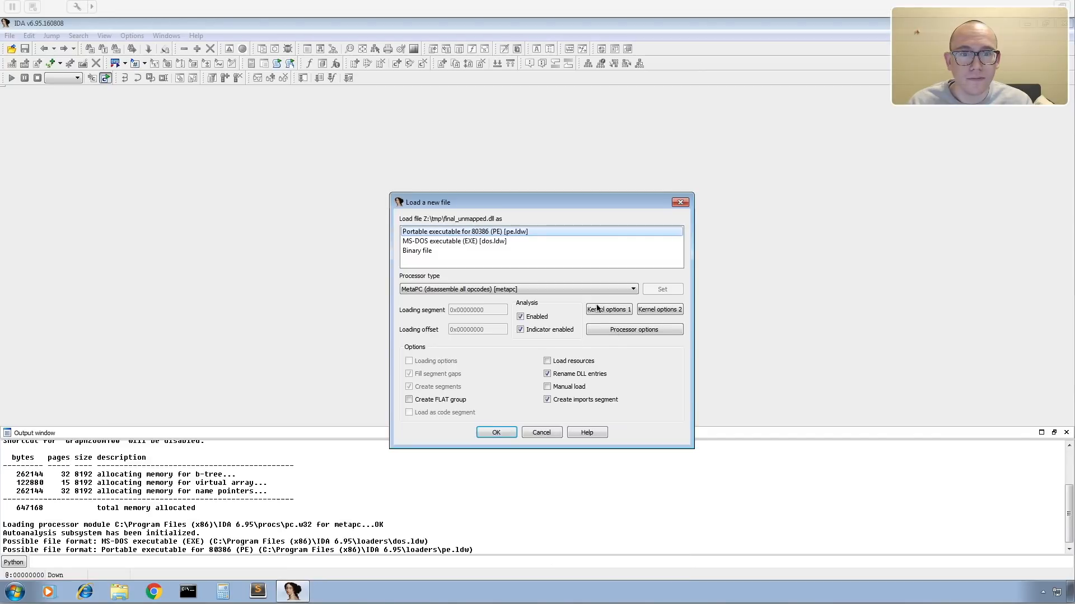
click(497, 432)
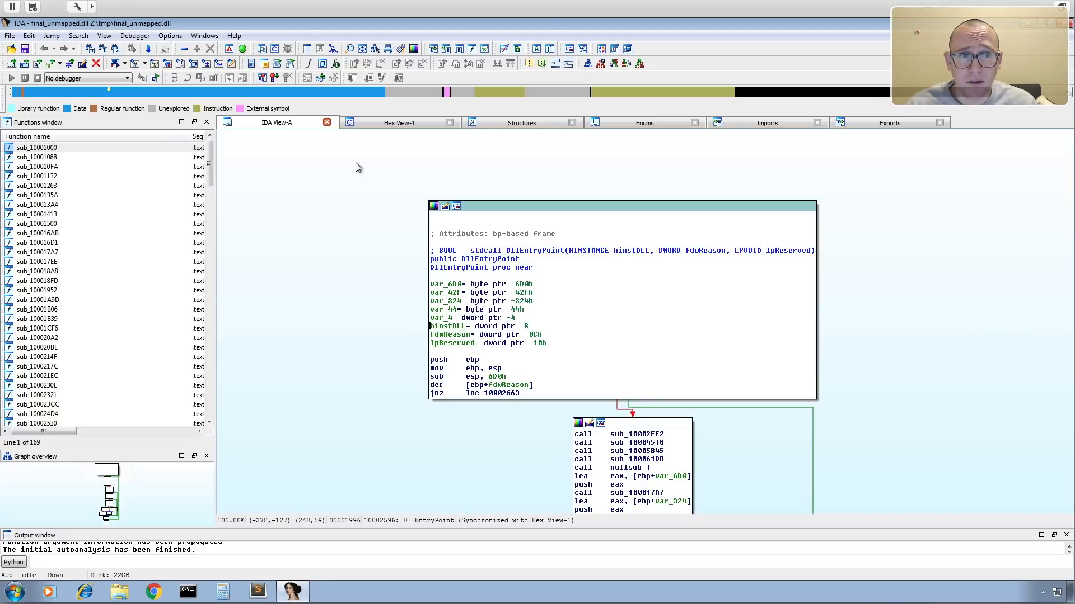
Choose the Remote Windows debugger and set the hostname to 172.16.128.139 in the process options.
click(79, 79)
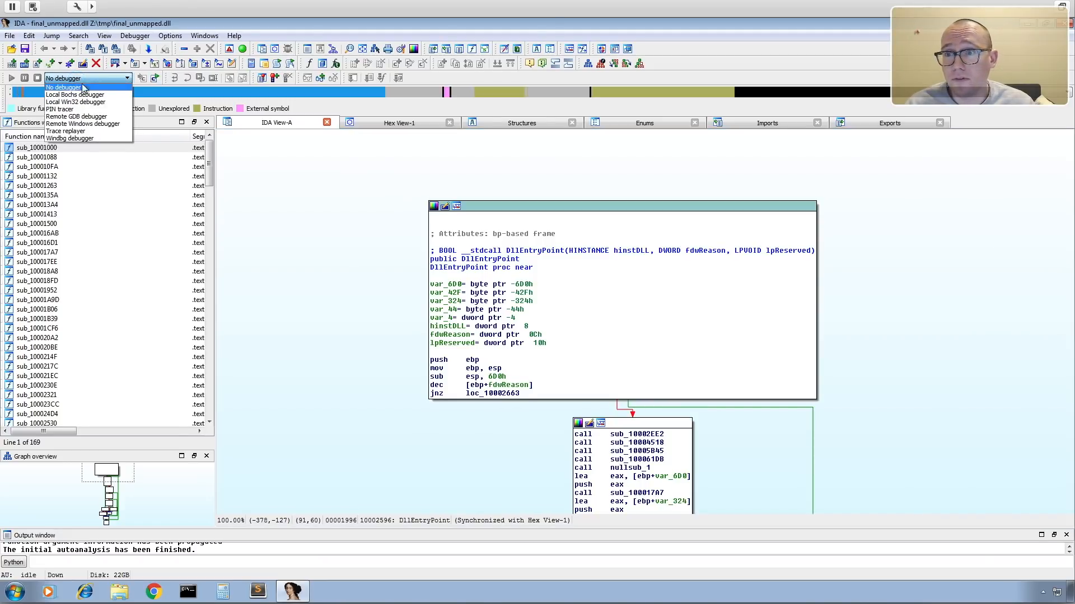
click(99, 124)
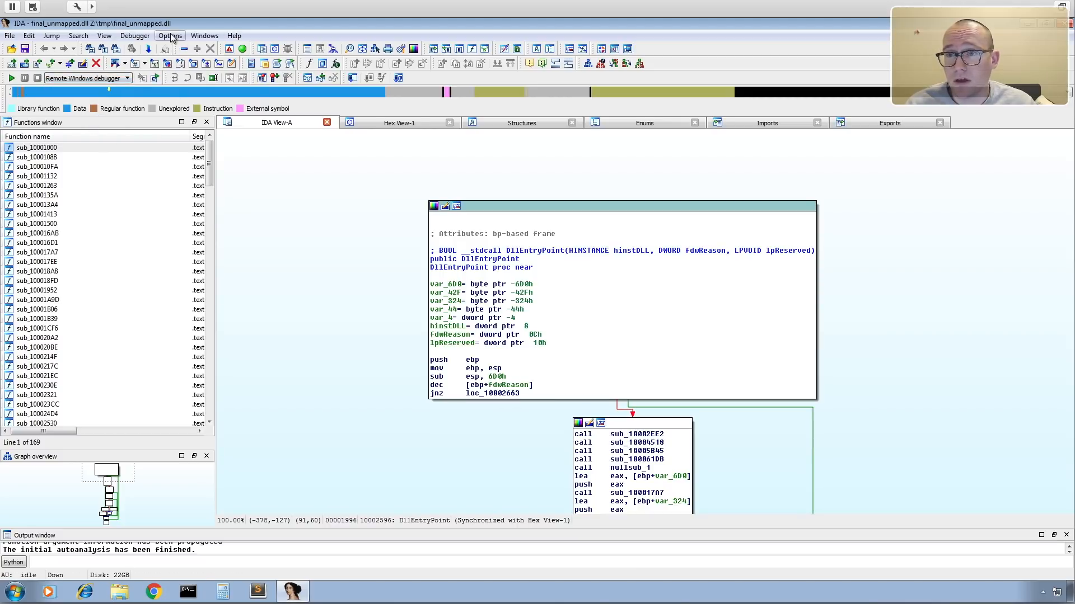
click(135, 36)
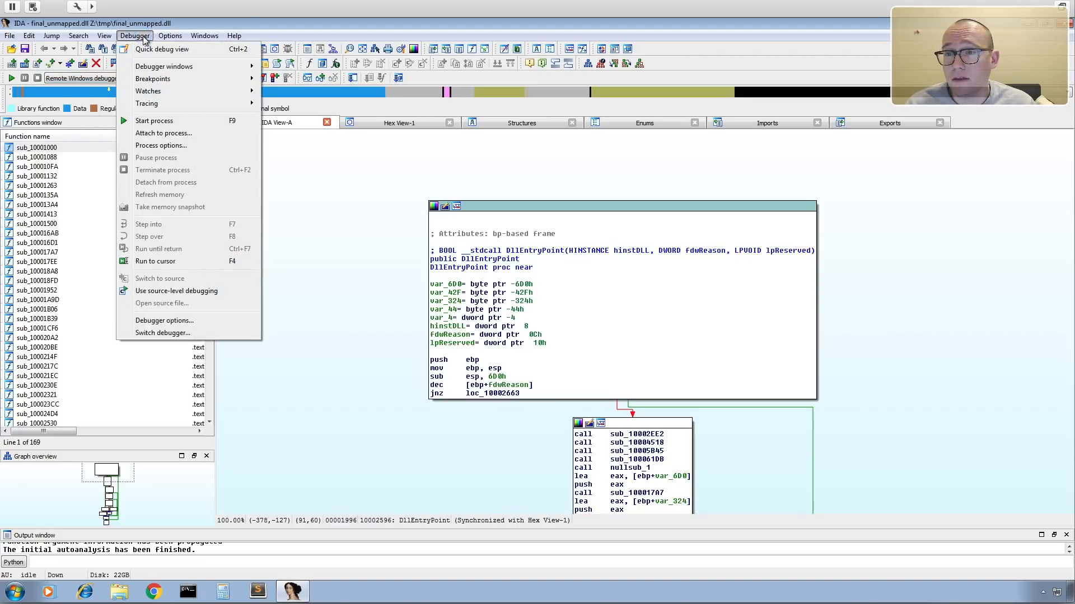
click(202, 149)
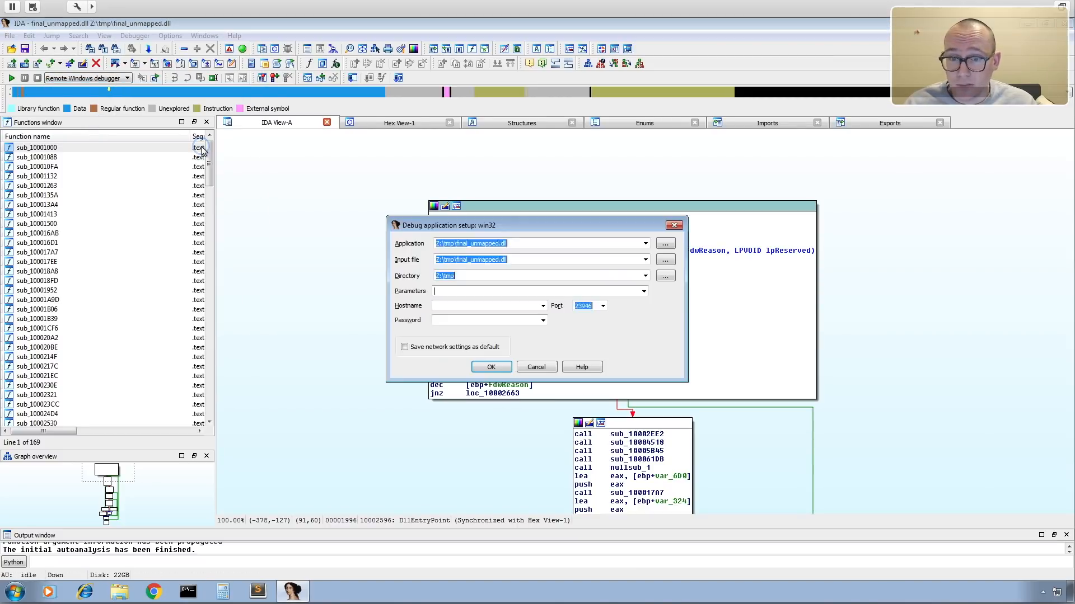
click(542, 306)
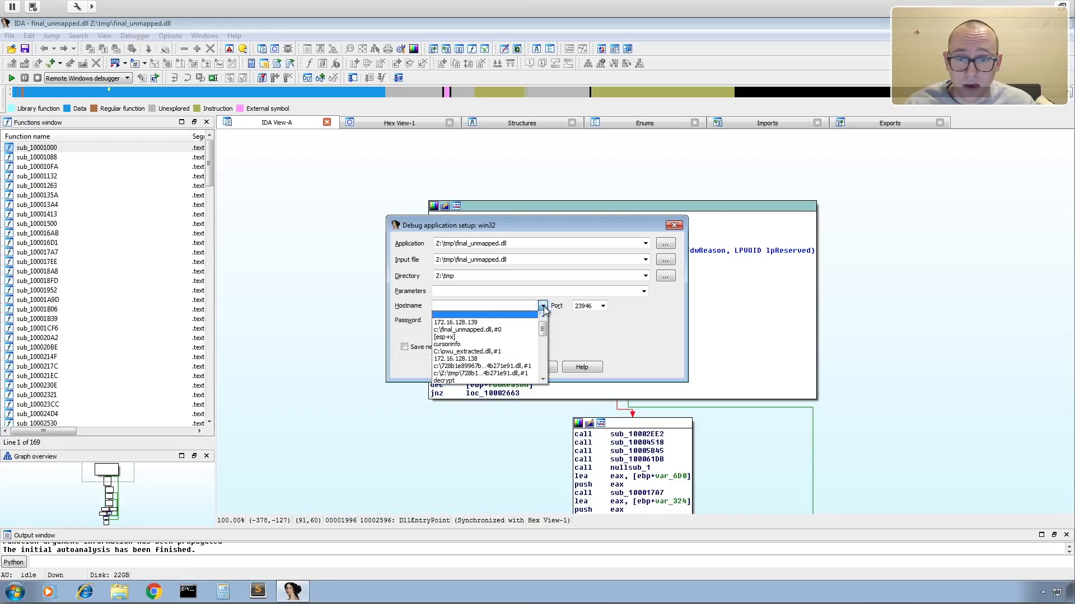
click(496, 323)
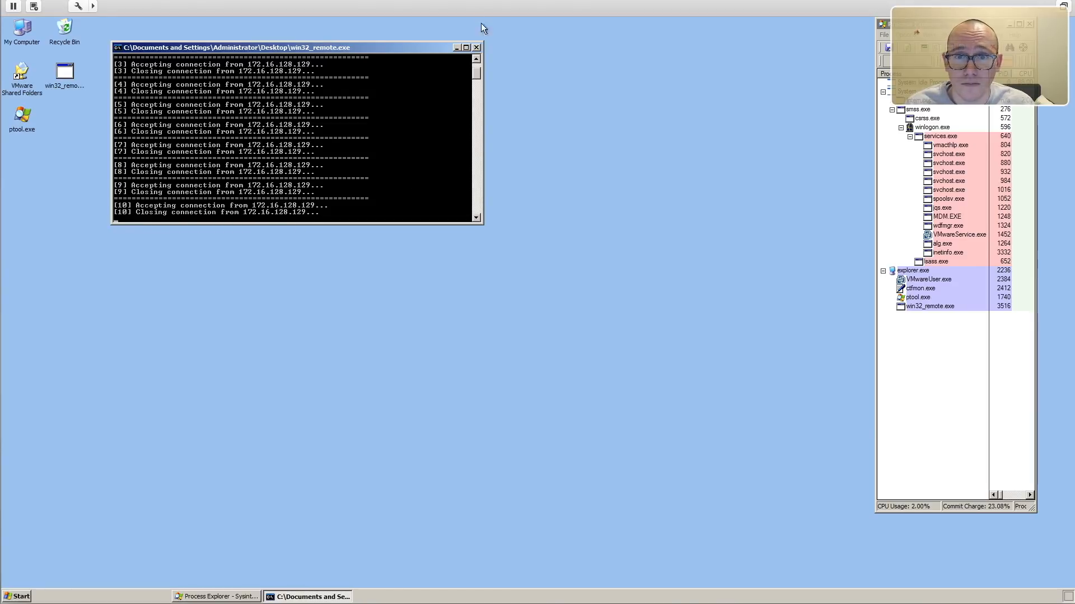
Restart the win32_remote.exe debug server on the Windows XP machine and return to IDA's debug application setup.
click(477, 47)
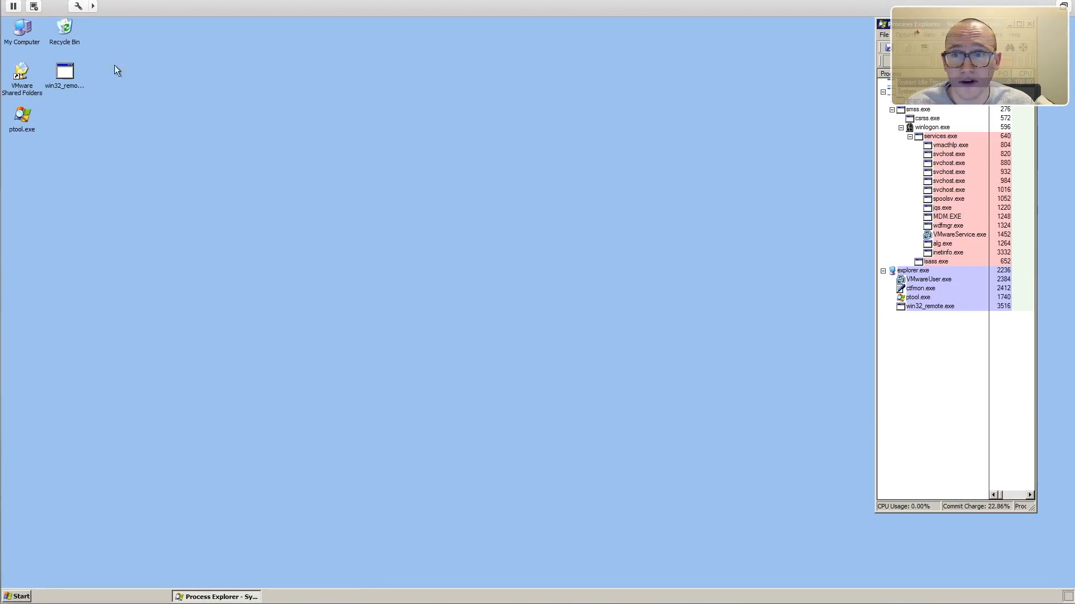
double_click(56, 77)
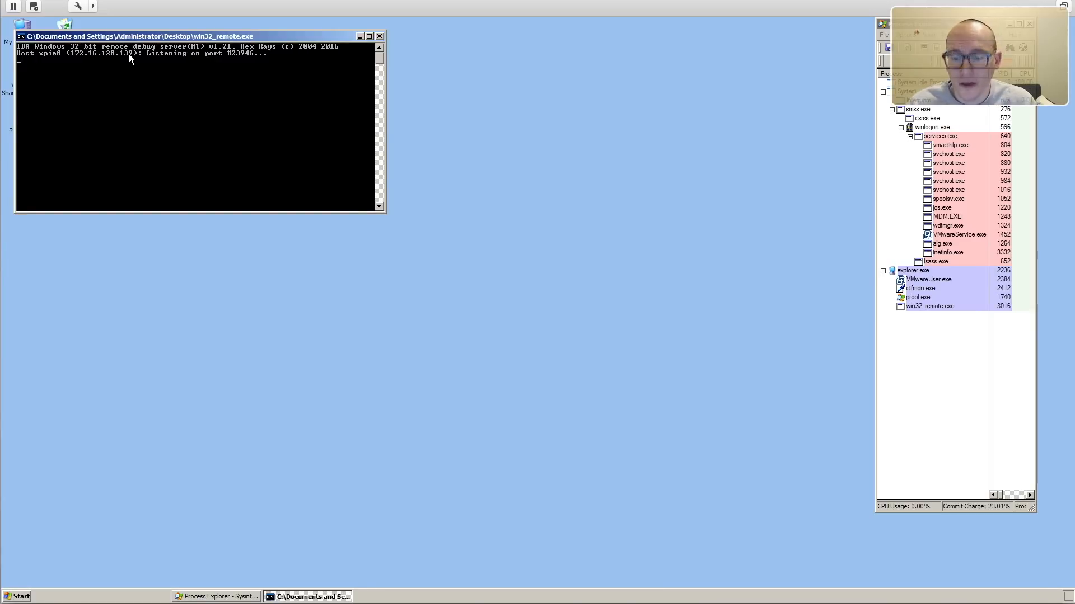
key(ctrl+Right)
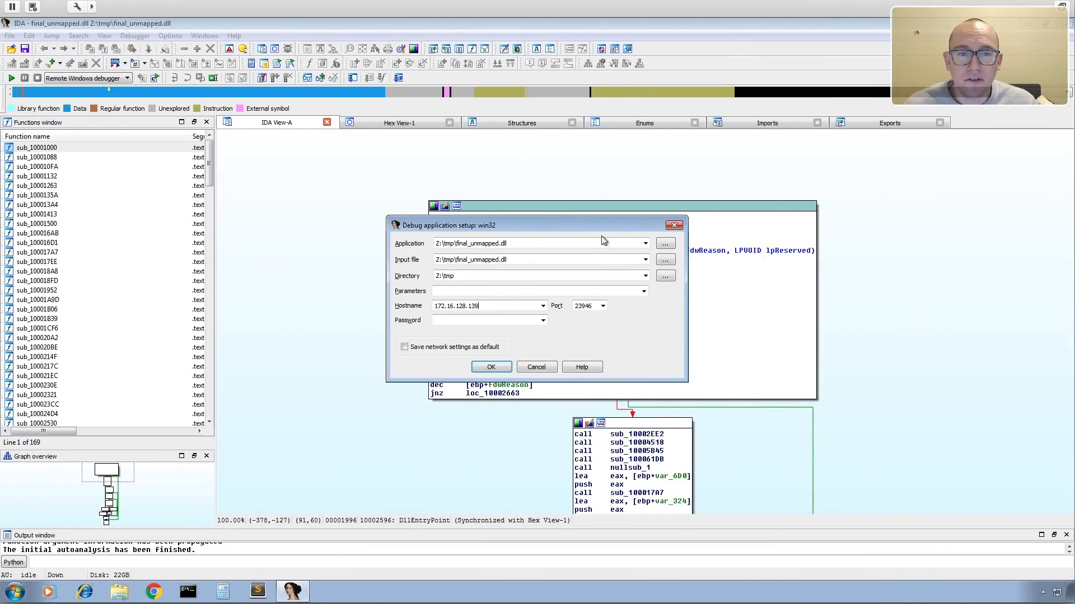
drag(600, 230, 613, 171)
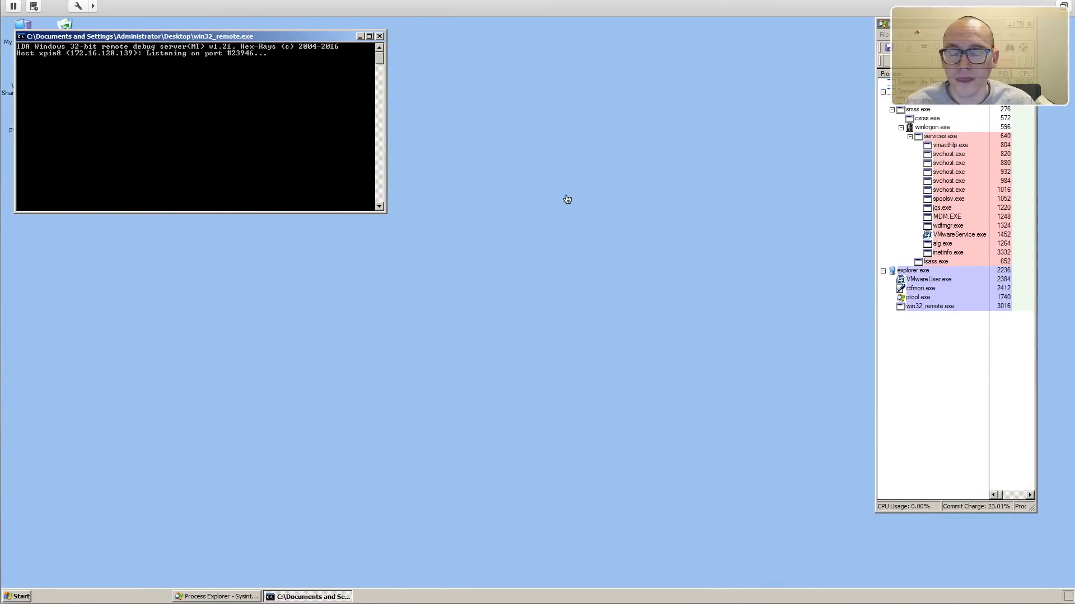
Move the debug server window aside on the Windows XP machine and open the tmp folder on the shared Z: drive.
drag(302, 36, 484, 32)
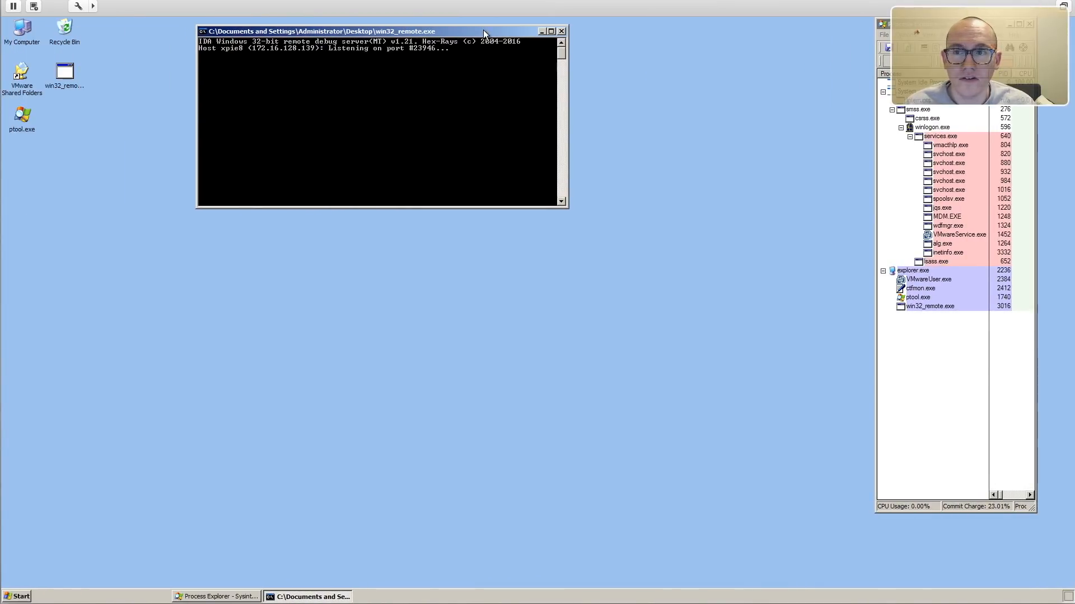
click(16, 596)
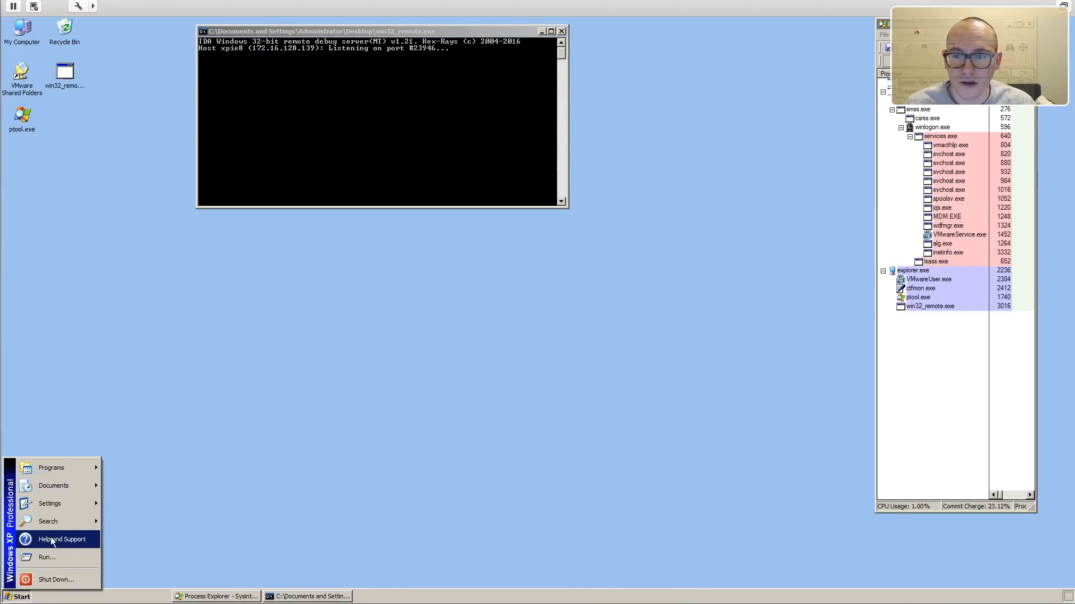
mouse_move(84, 482)
click(129, 480)
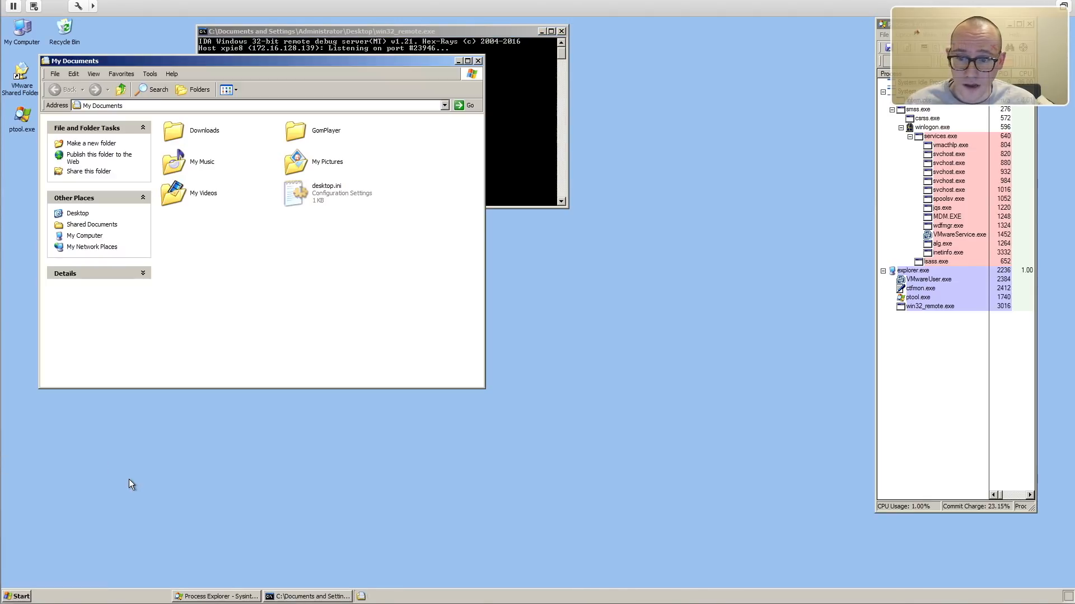
click(91, 237)
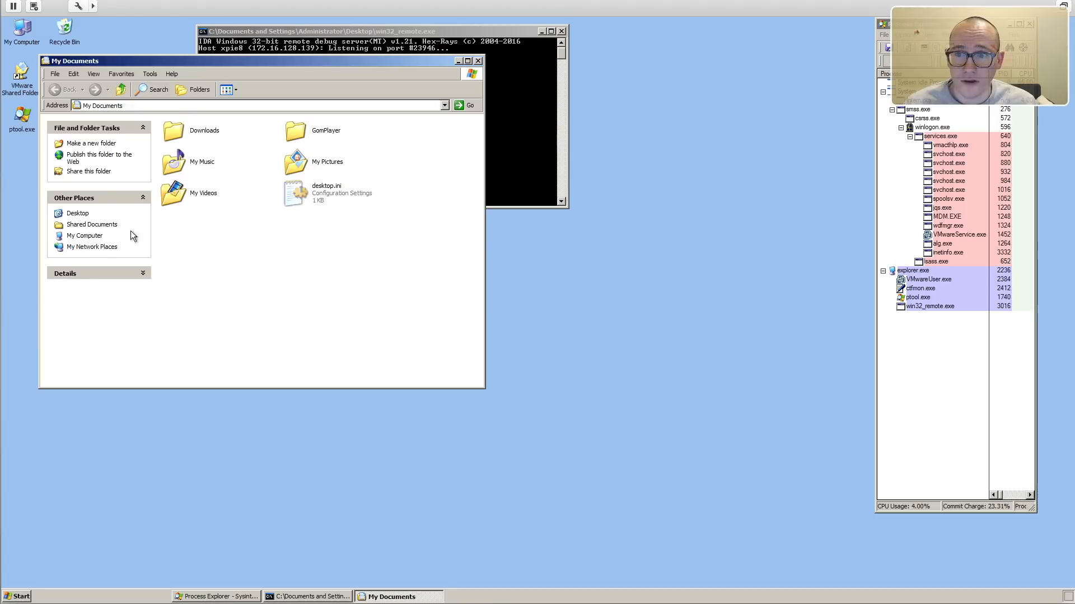
double_click(207, 311)
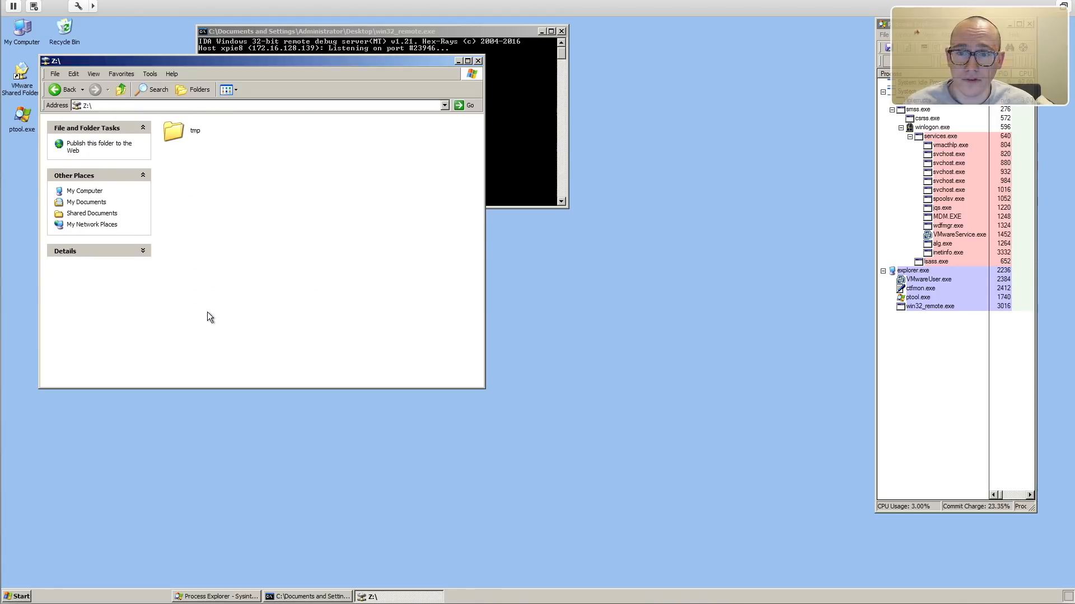
click(175, 132)
double_click(174, 132)
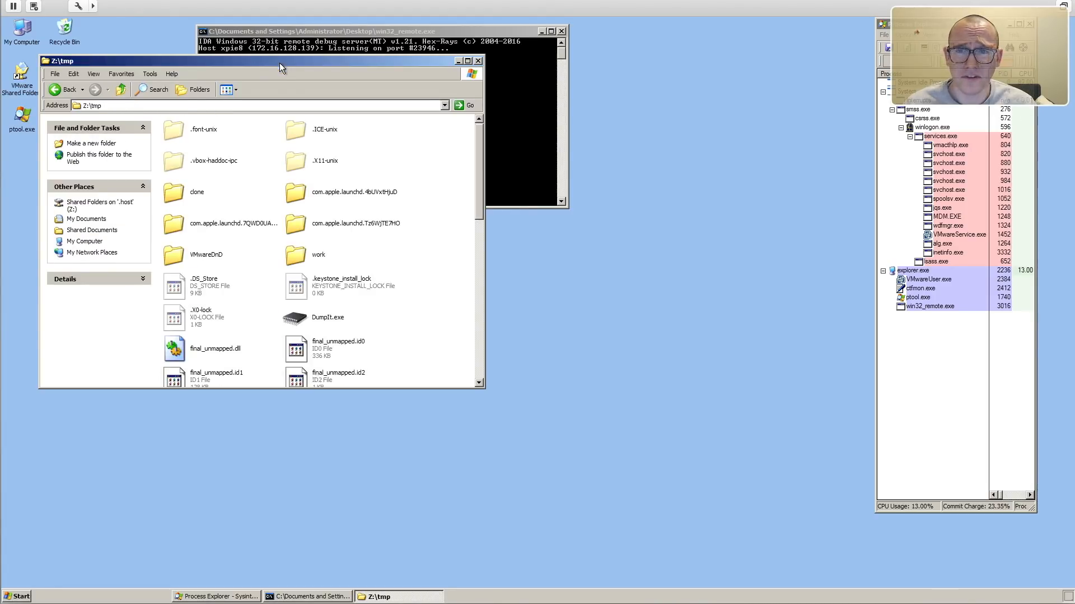
Show the tmp folder as a list, copy final_unmapped.dll to the desktop, and close the folder window.
drag(279, 63, 492, 118)
click(437, 146)
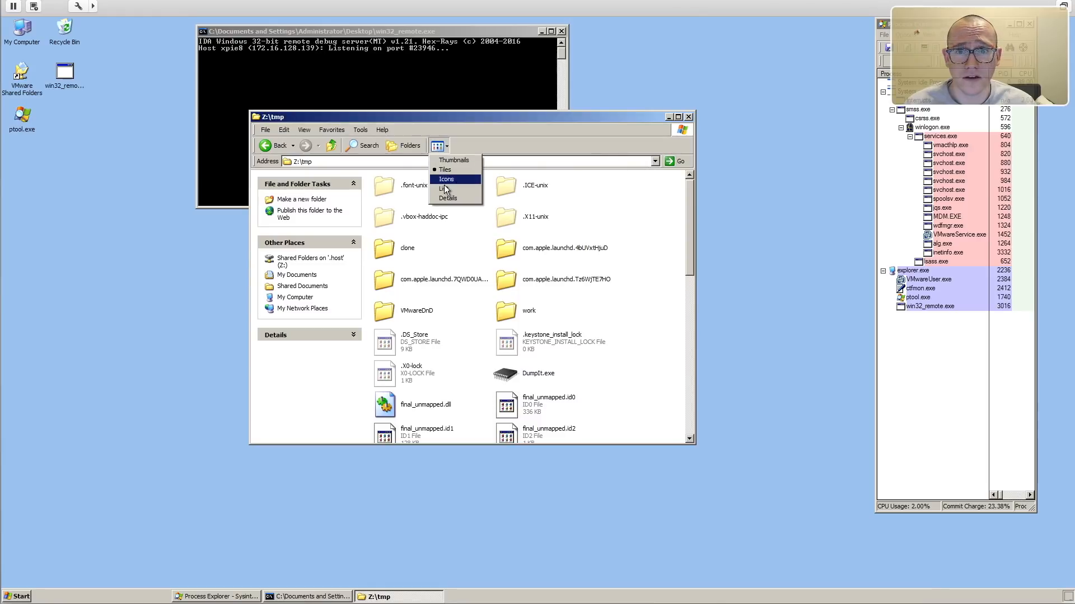
click(443, 189)
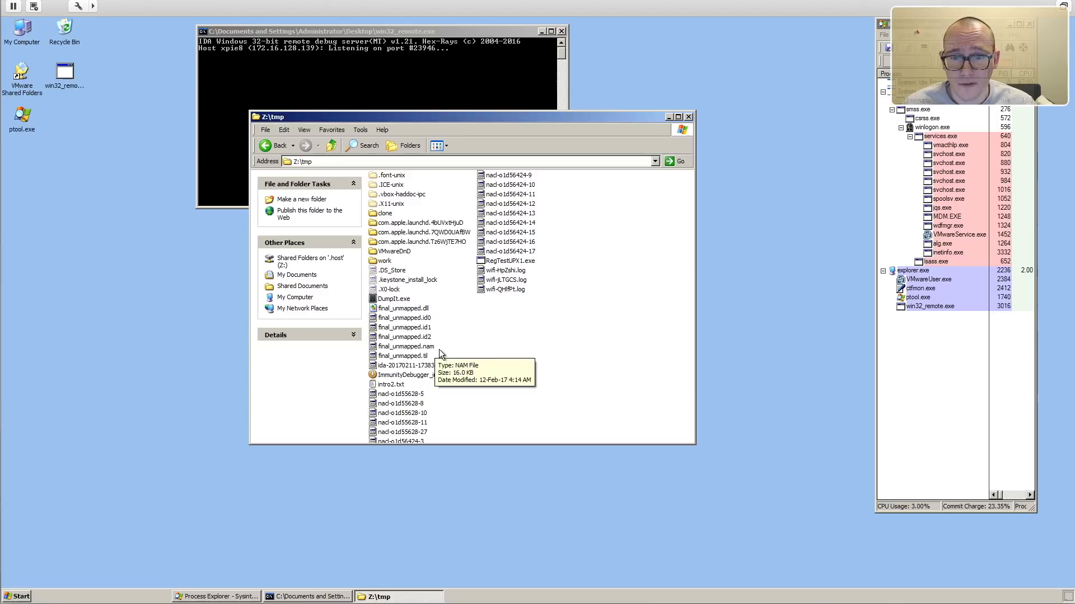
drag(395, 307, 130, 310)
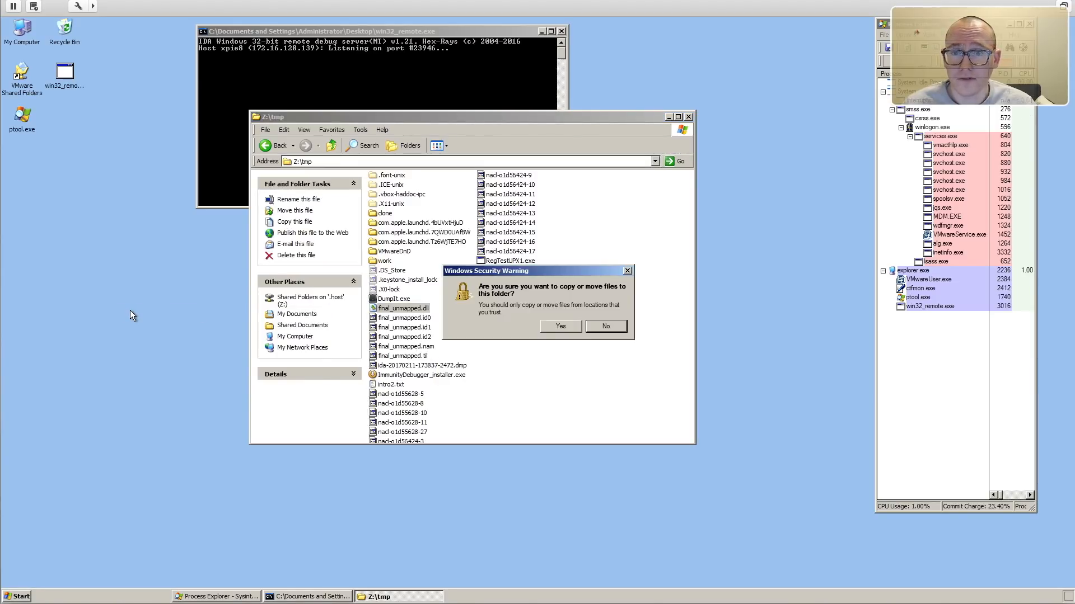
click(554, 327)
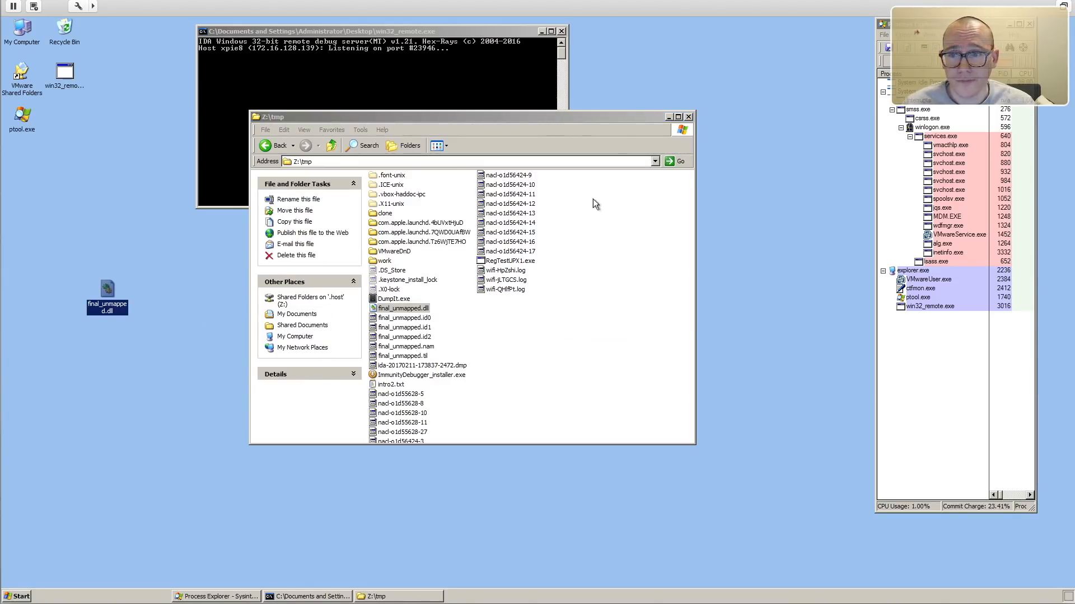
click(688, 116)
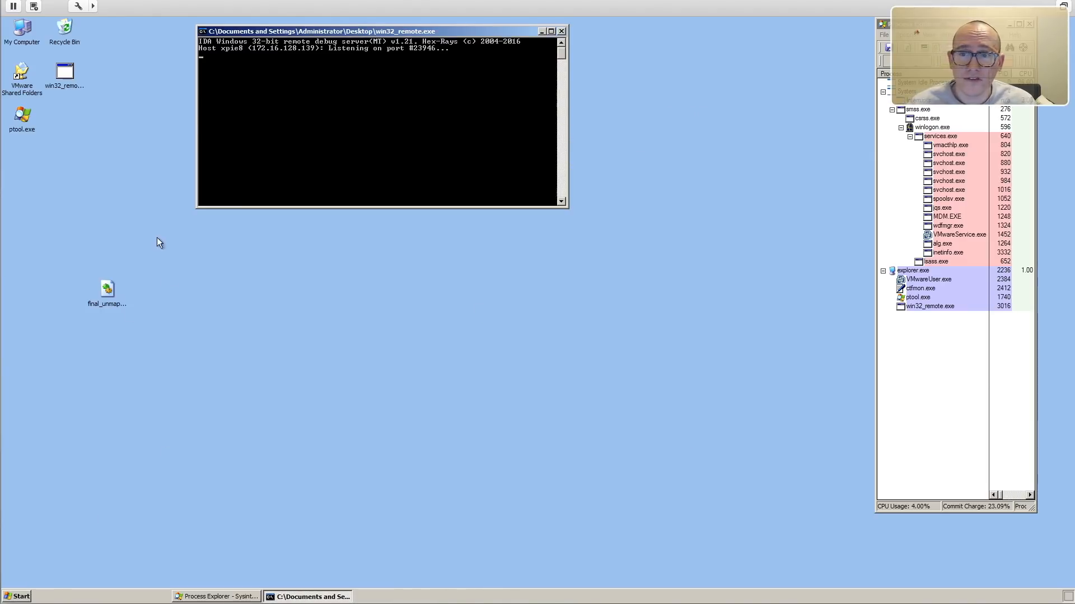
Open the root of local disk C: and move final_unmapped.dll from the desktop into it.
click(20, 596)
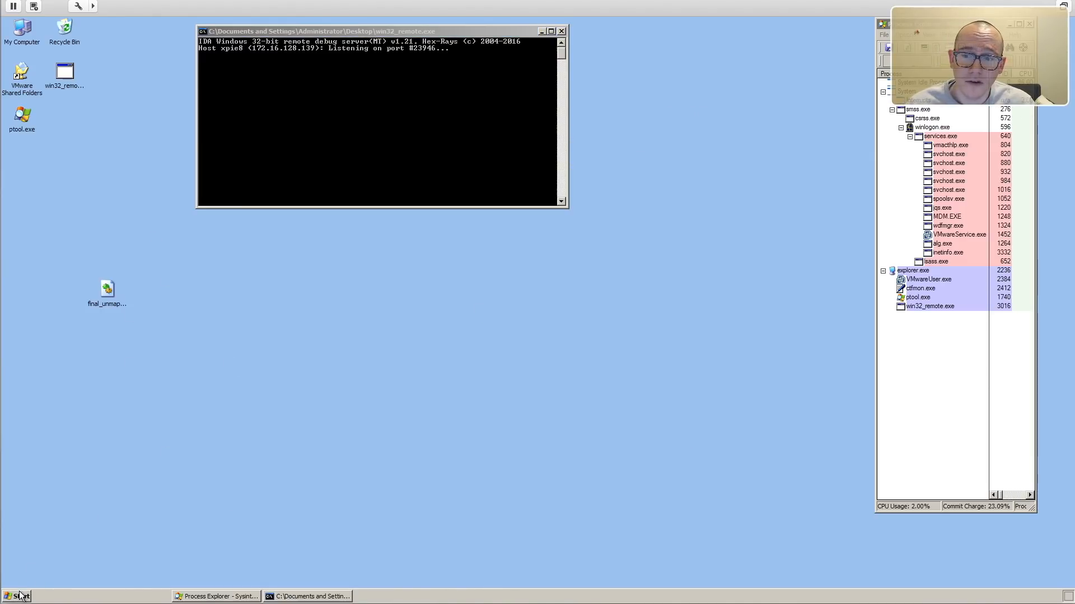
mouse_move(73, 473)
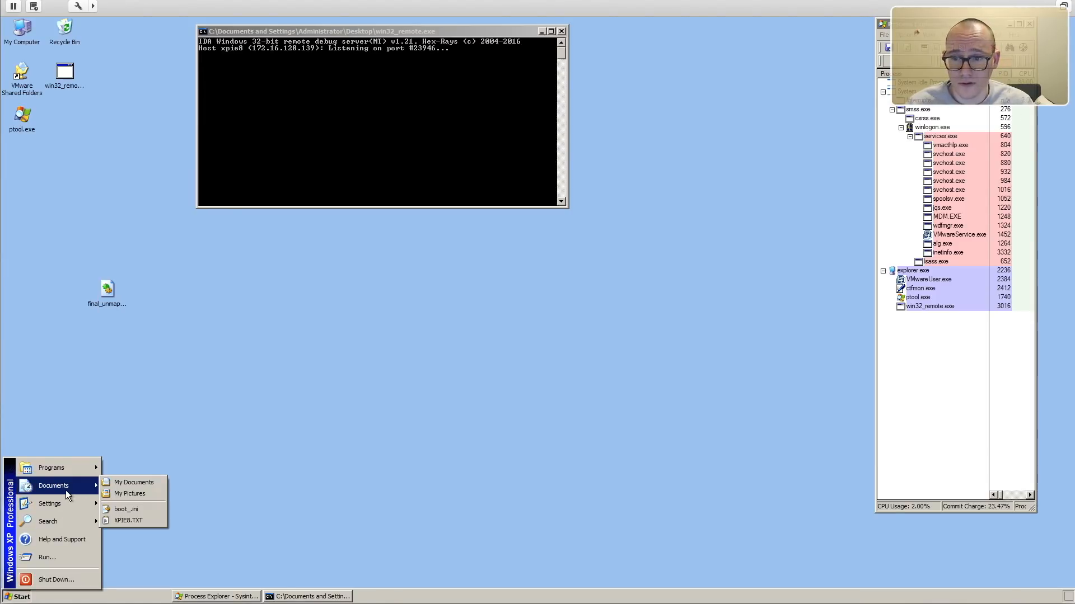
click(114, 482)
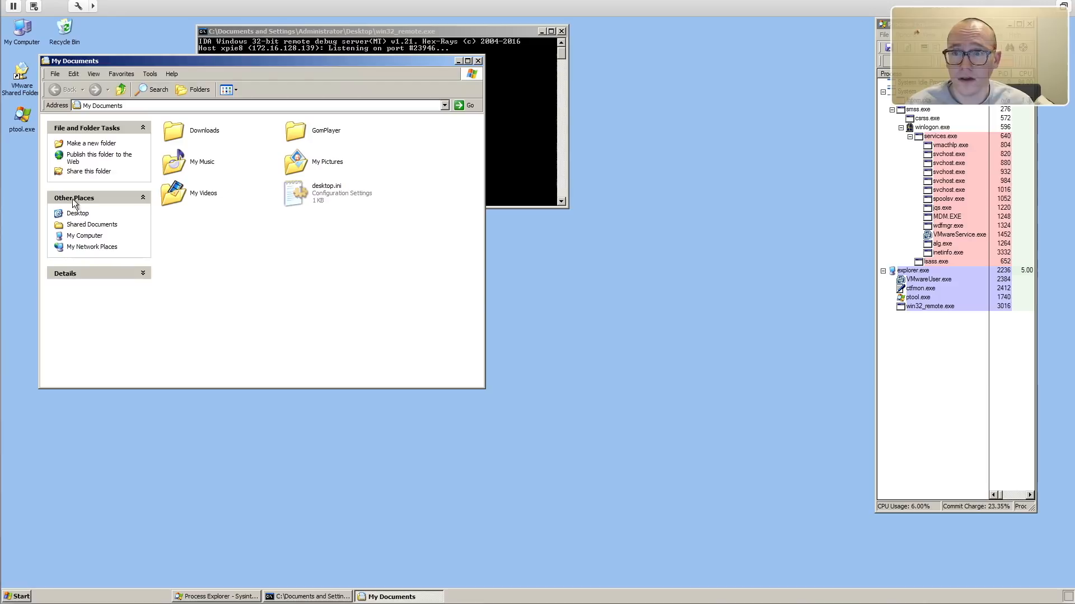
click(84, 236)
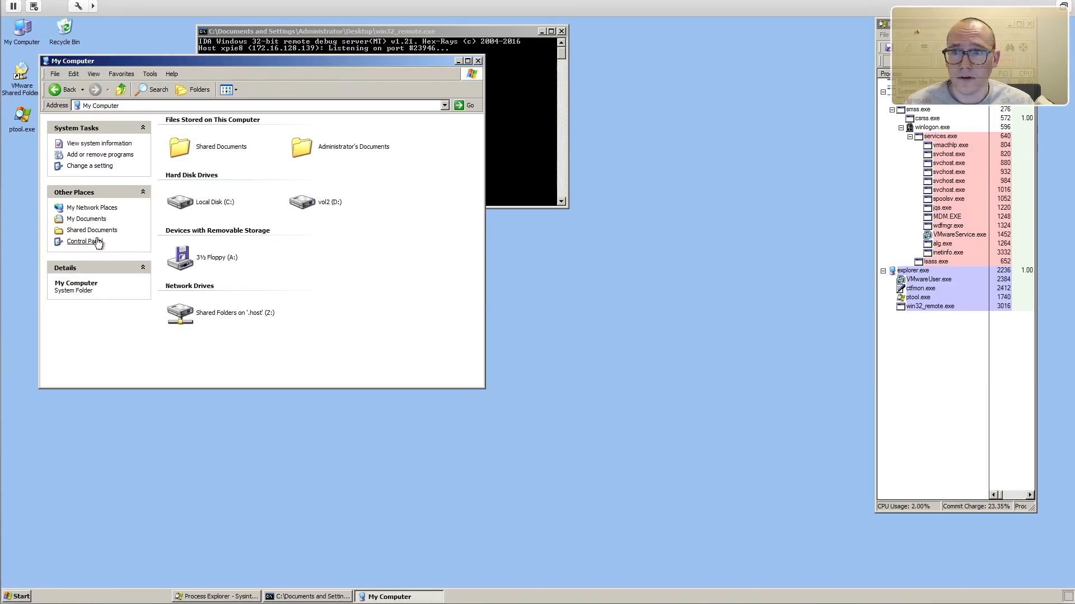
double_click(203, 207)
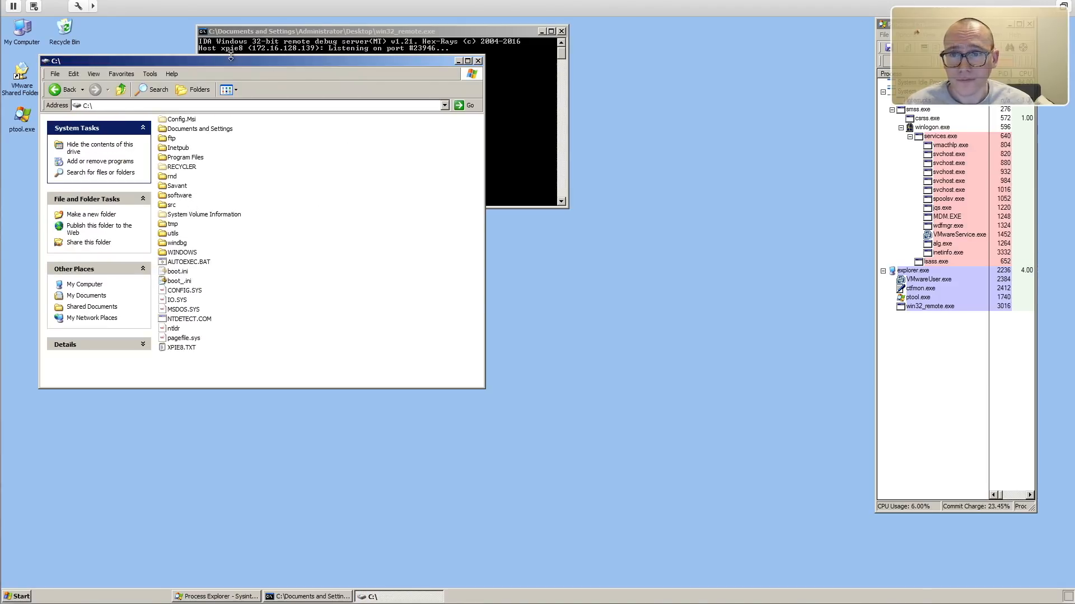
drag(242, 65, 604, 97)
drag(98, 298, 659, 392)
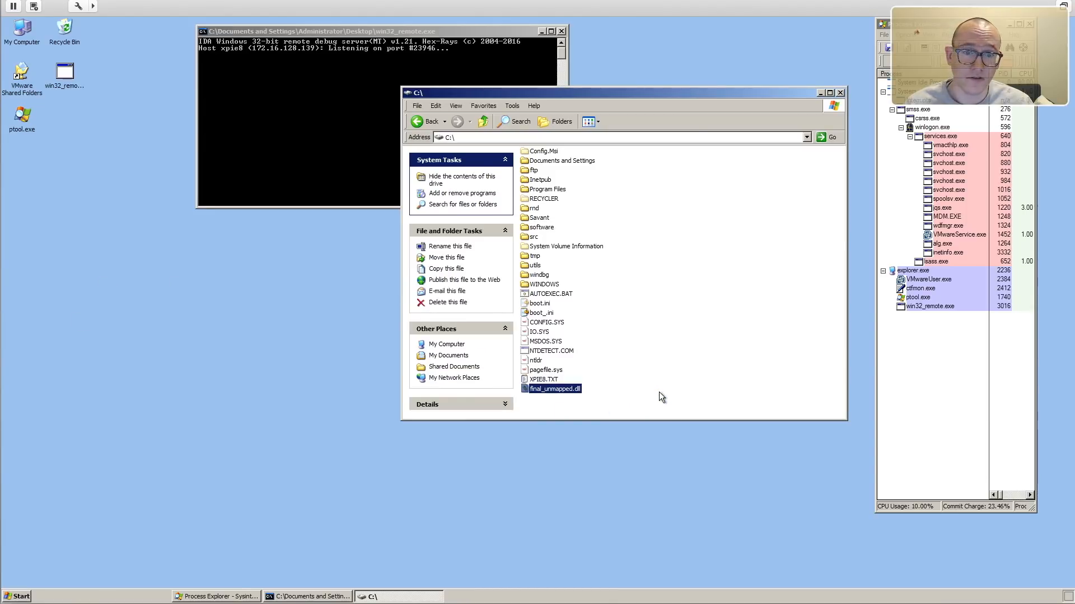
click(664, 338)
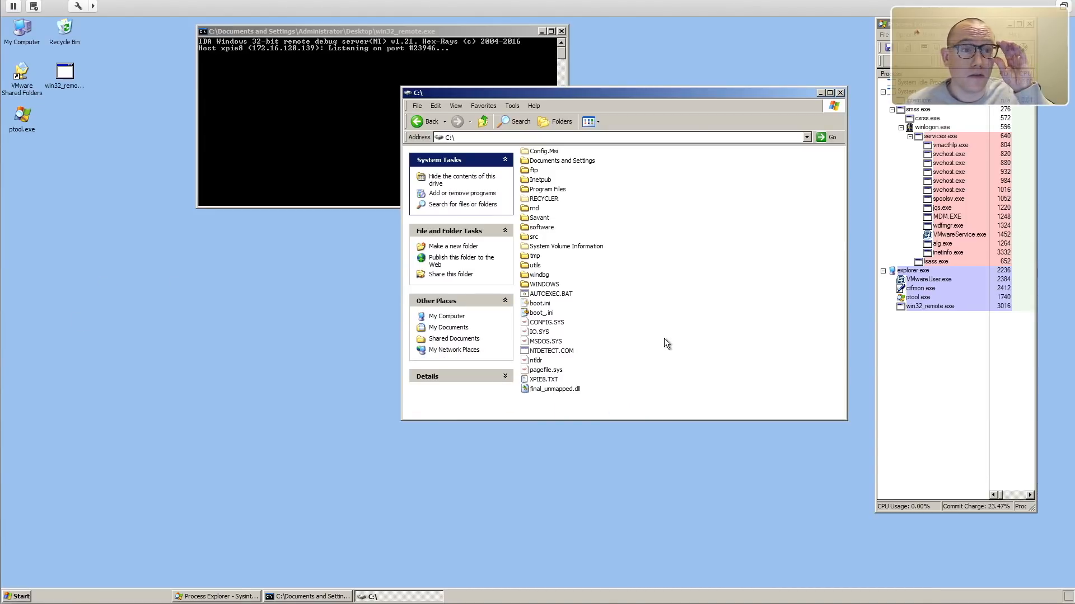
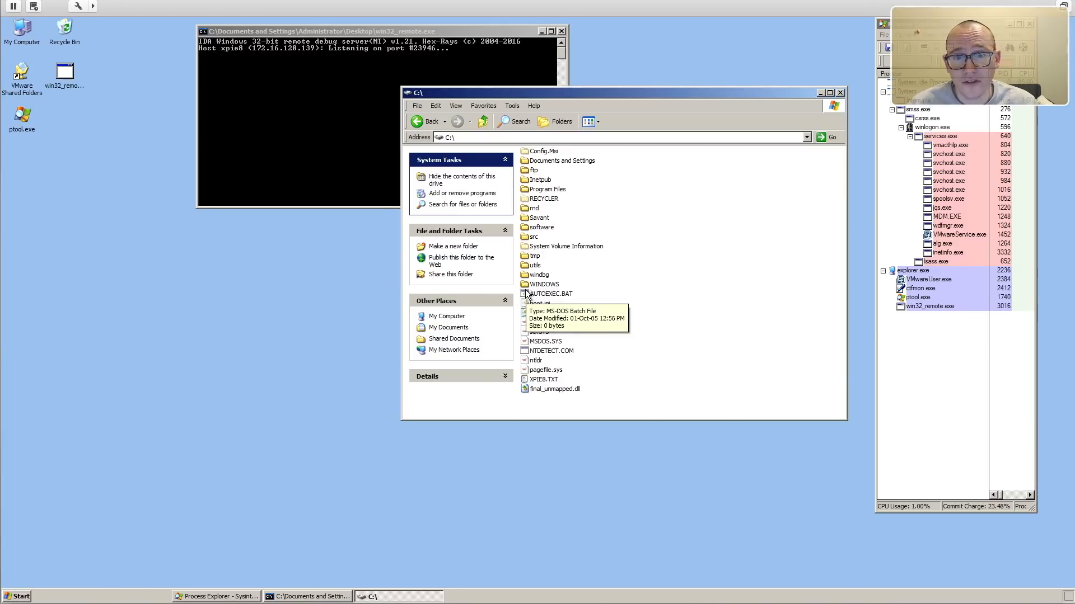
Open C:\WINDOWS\system32 on the Windows XP machine and locate rundll32.exe in the file list.
double_click(562, 284)
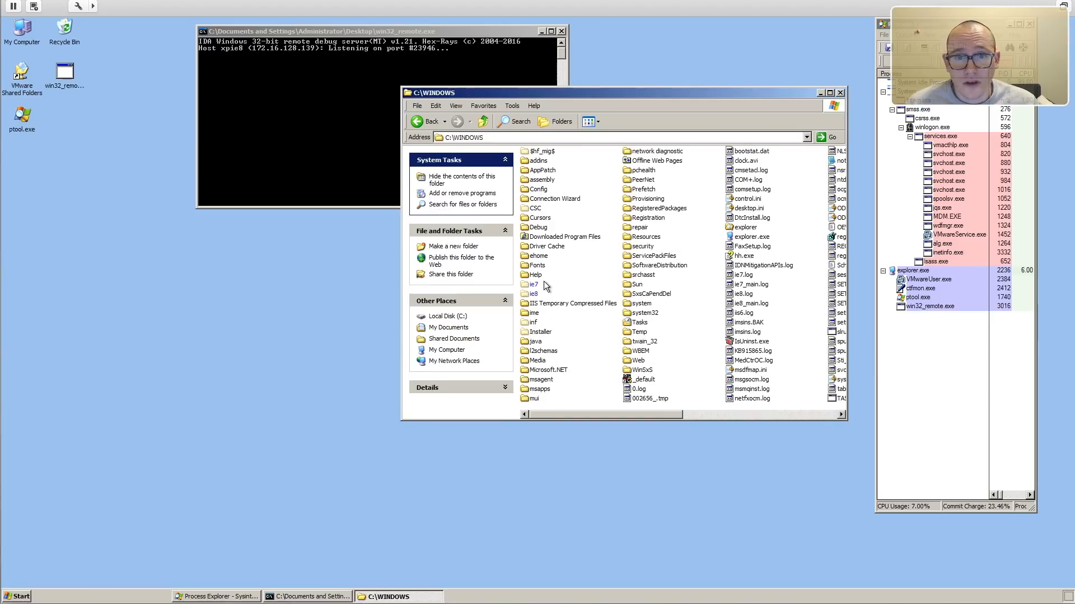
double_click(643, 313)
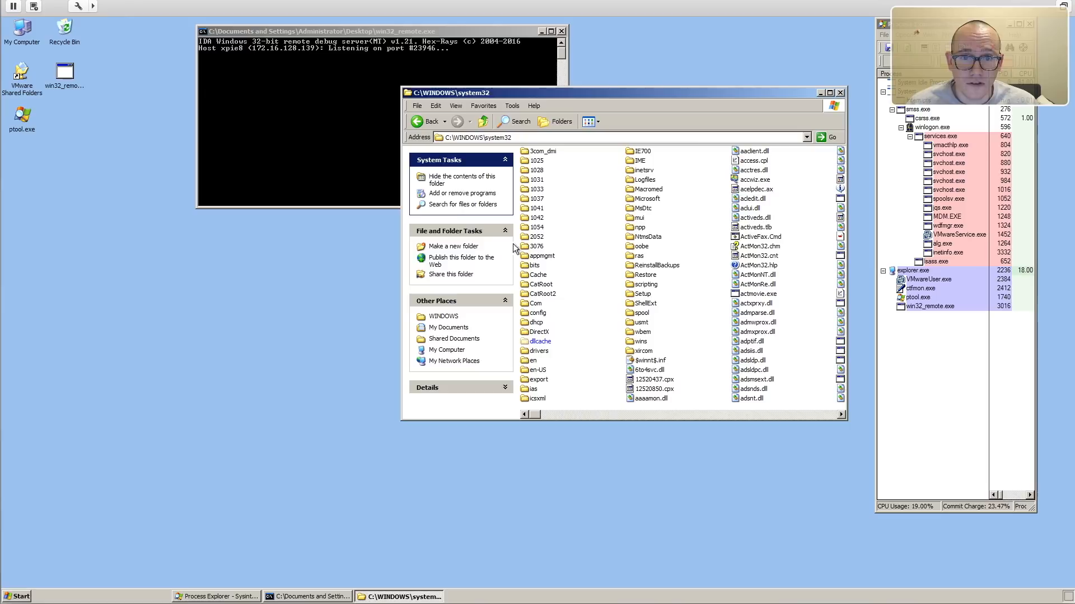
click(758, 415)
click(757, 414)
click(758, 414)
click(758, 415)
click(758, 414)
click(758, 414)
click(758, 414)
click(758, 414)
click(758, 414)
click(758, 414)
click(758, 414)
click(758, 414)
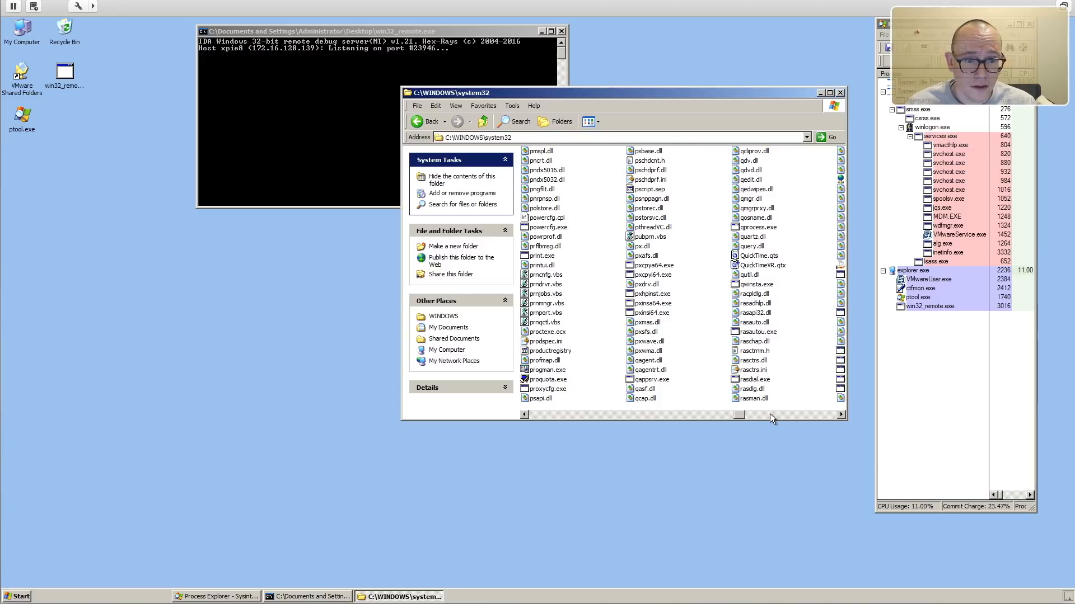
click(771, 414)
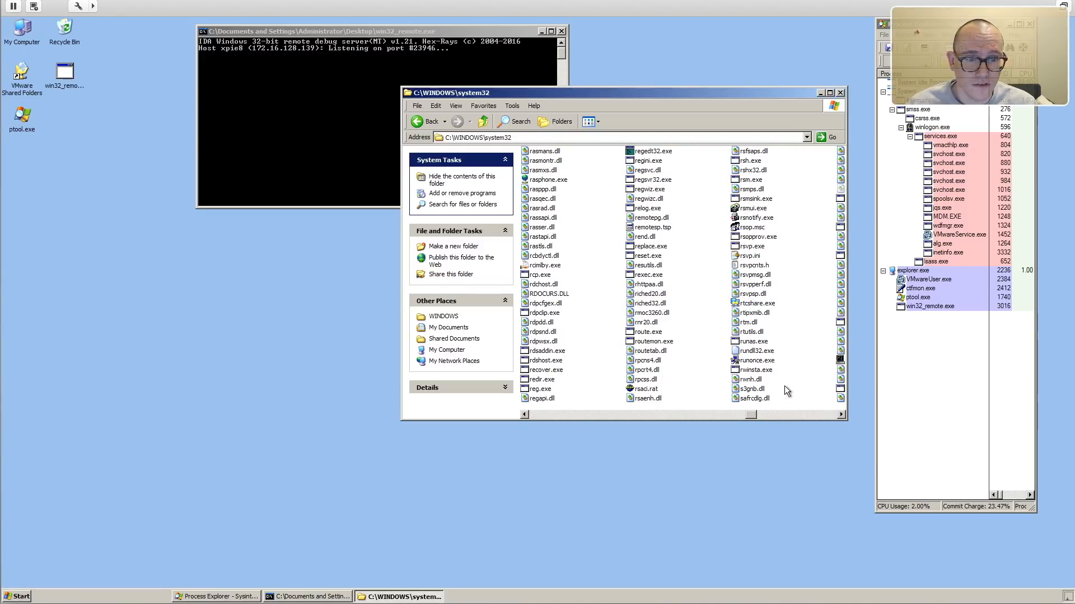
mouse_move(774, 355)
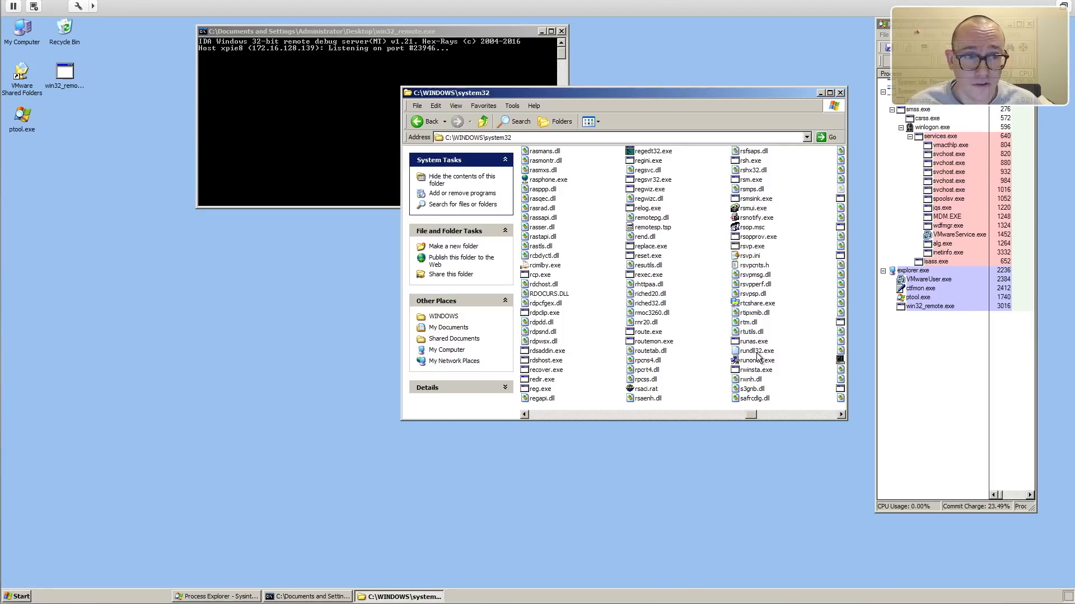
Switch back to IDA, dismiss the debug application setup dialog and view the DLL's exports.
key(ctrl+Right)
key(ctrl+Left)
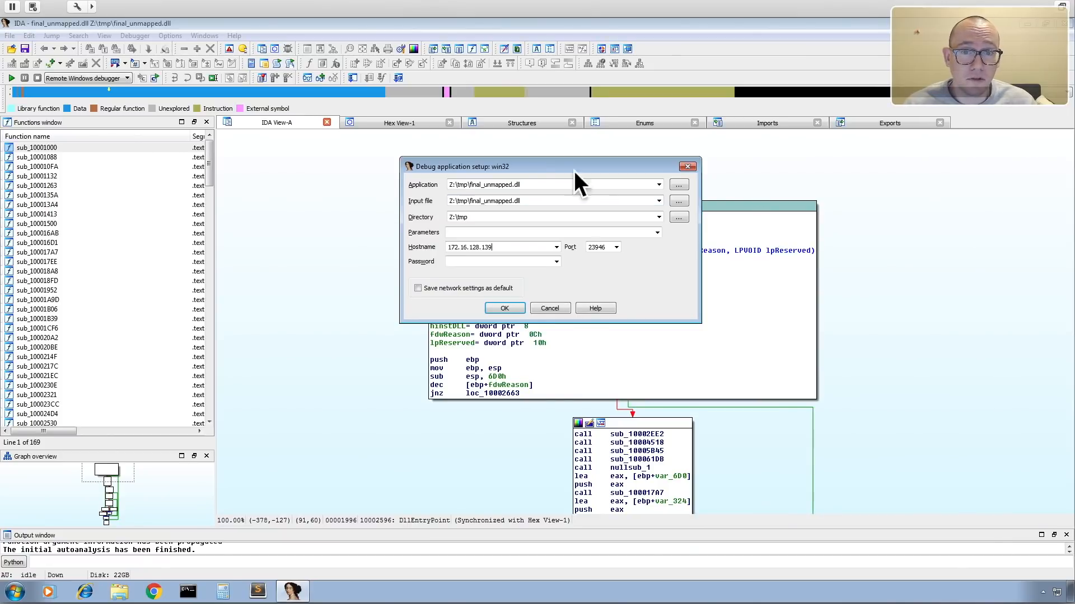
click(686, 166)
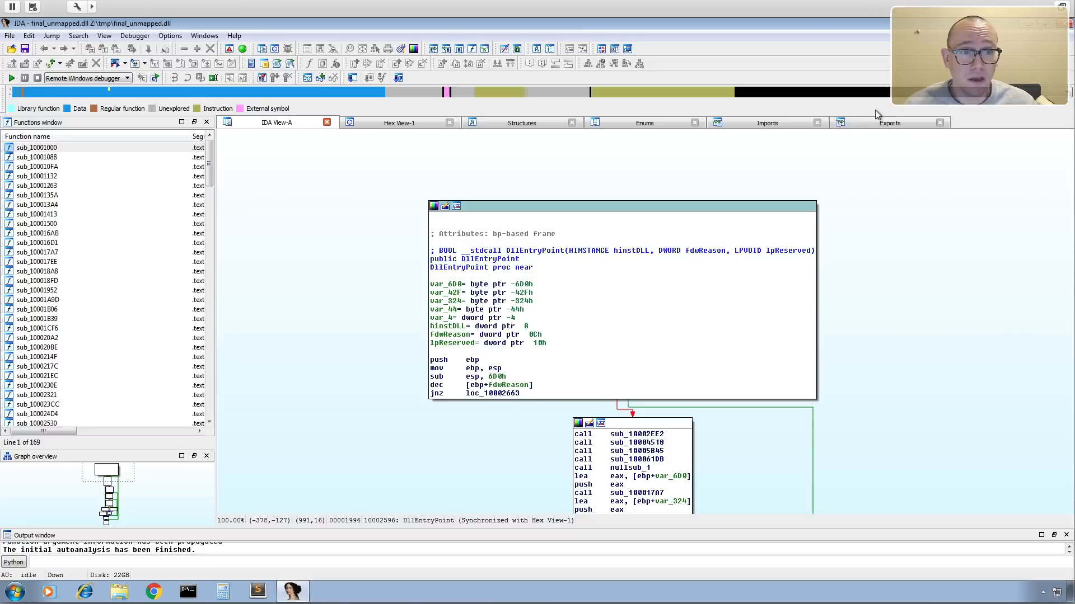
click(896, 126)
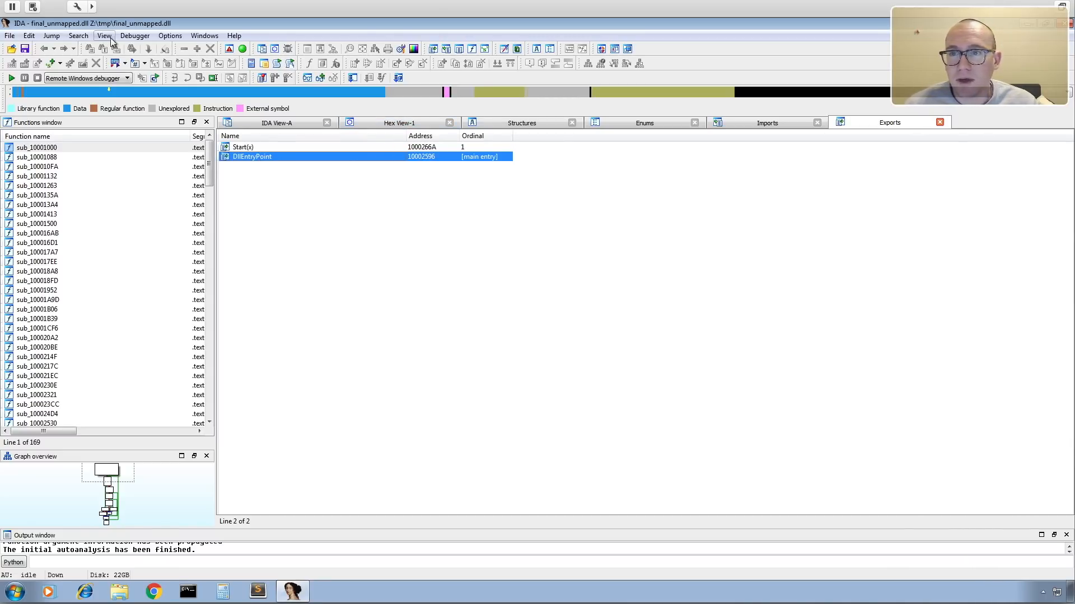
In the debugger's process options, set the application to C:\WINDOWS\system32\rundll32.exe and the parameters to c:\final_unmapped.dll,#0.
click(137, 39)
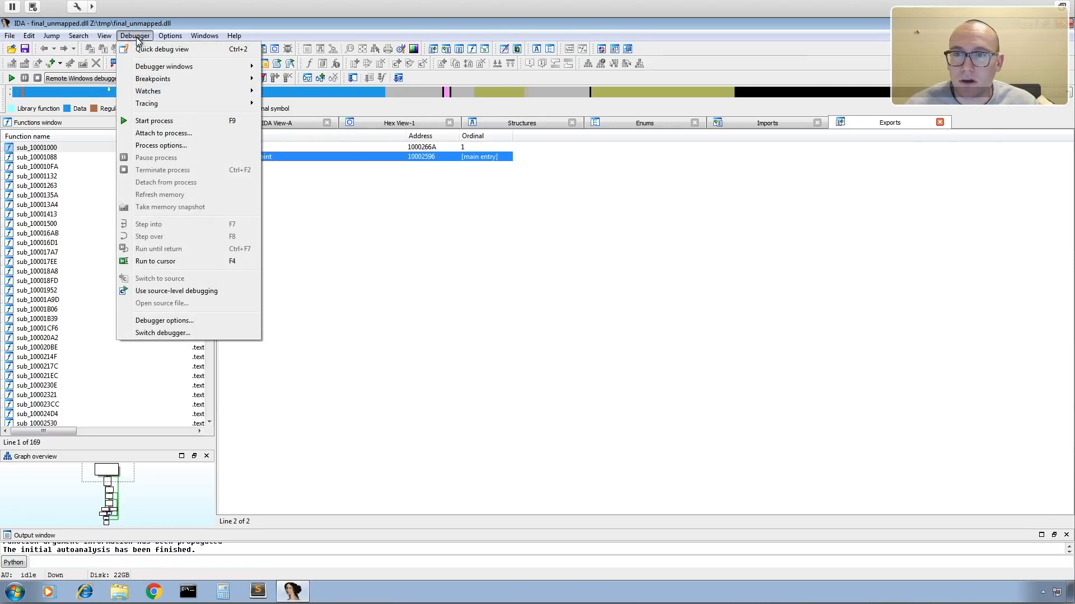
click(171, 145)
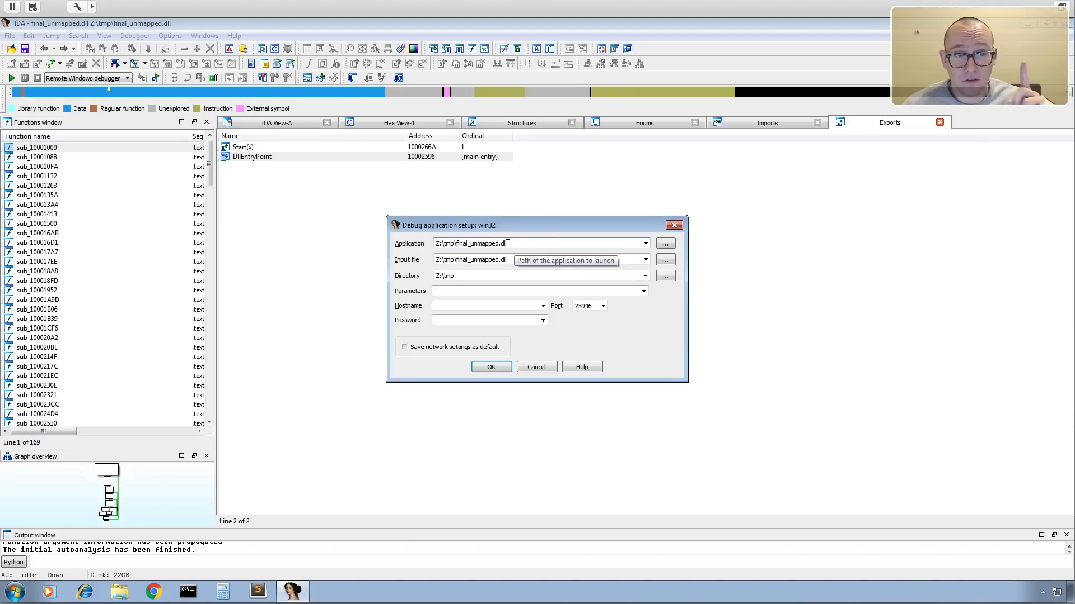
click(645, 243)
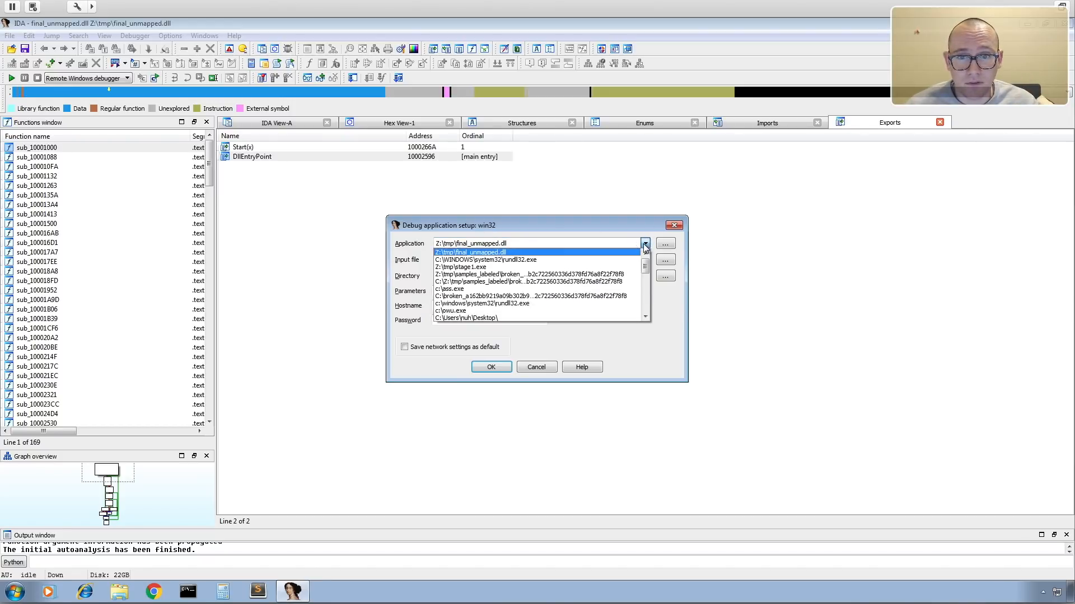
click(529, 259)
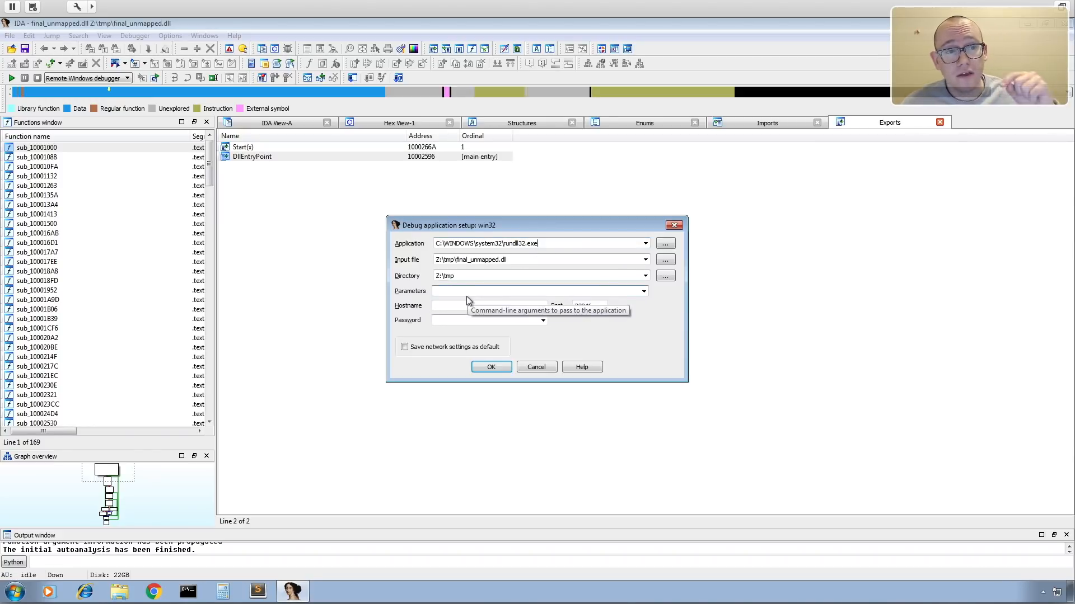
click(643, 291)
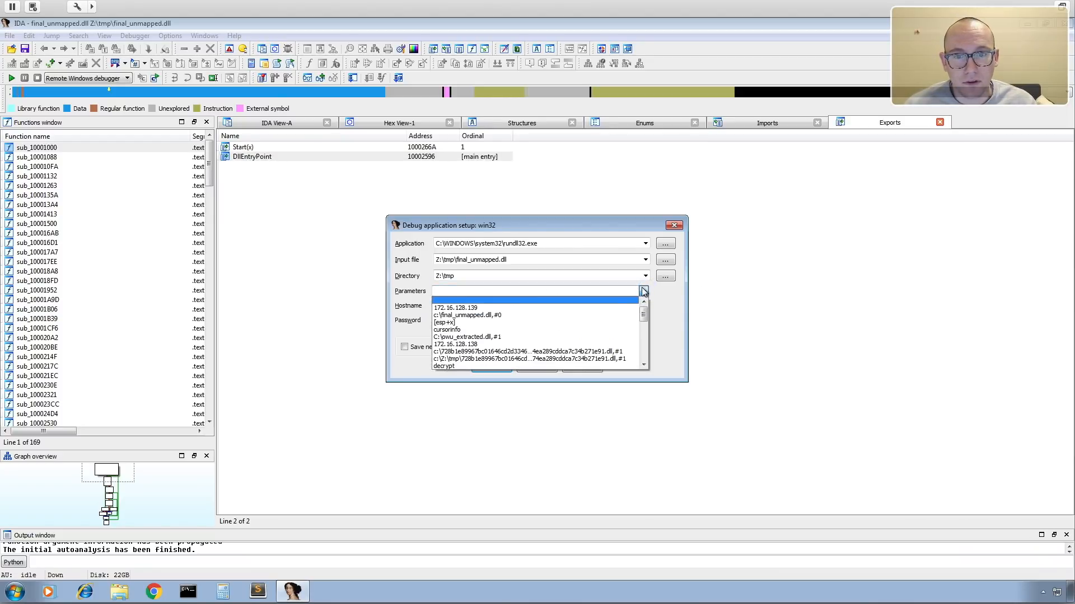
click(562, 316)
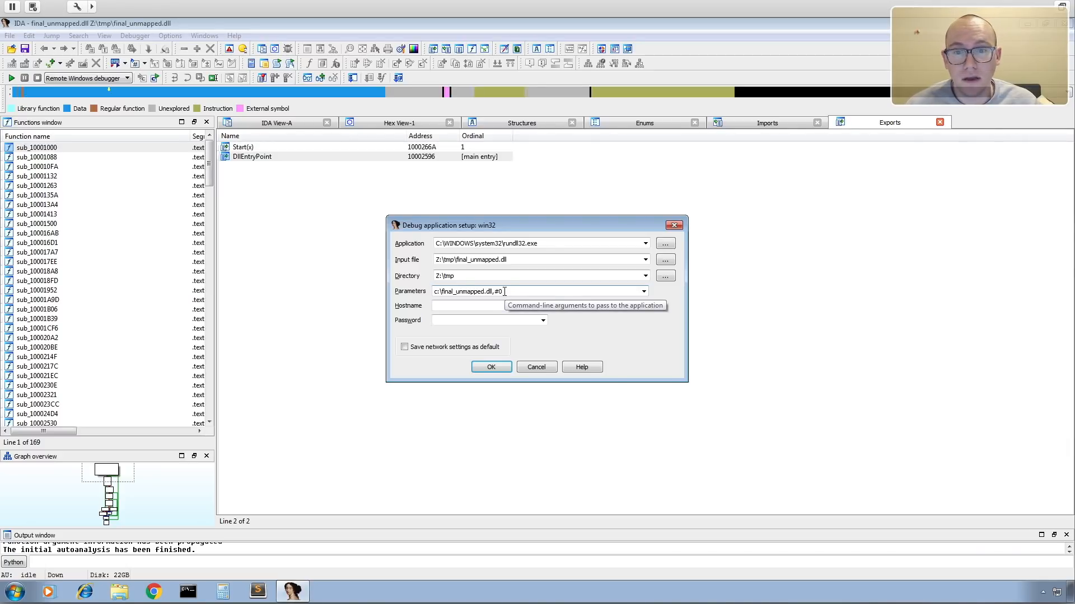
Set the remote debugging hostname to 172.16.128.139 and apply the process options.
click(543, 306)
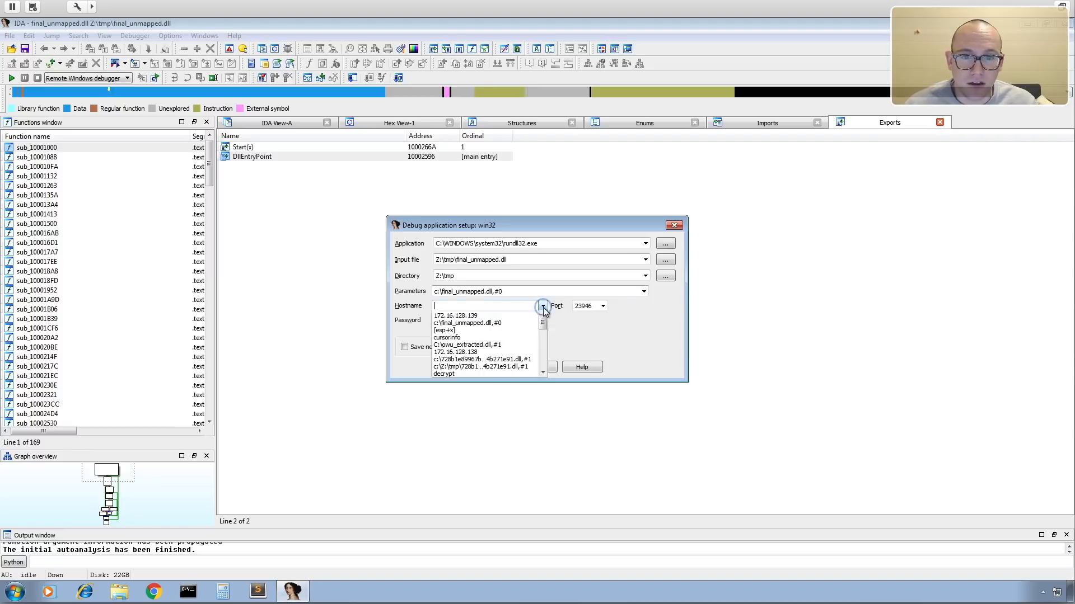
click(495, 317)
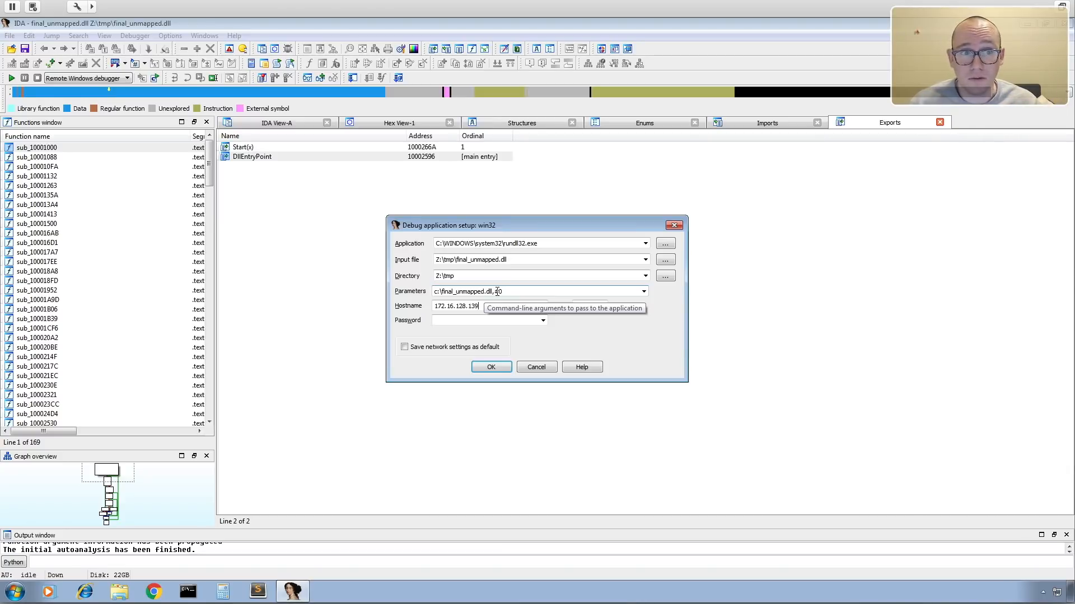
click(481, 366)
Enable Suspend on library load/unload in the debugger options and start the process in the remote debugger.
click(137, 35)
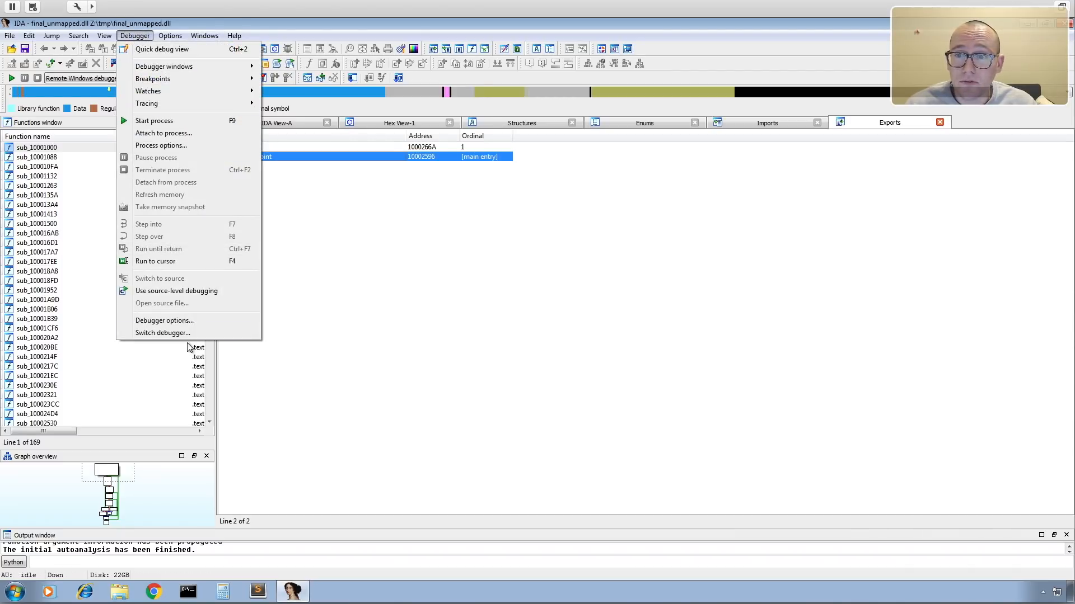
click(195, 320)
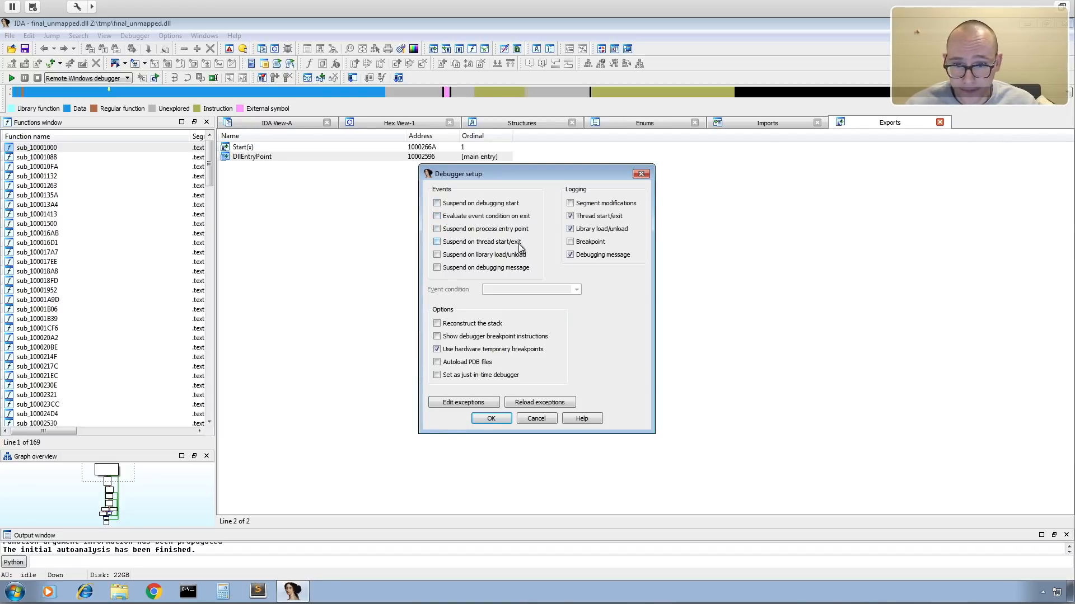
click(437, 255)
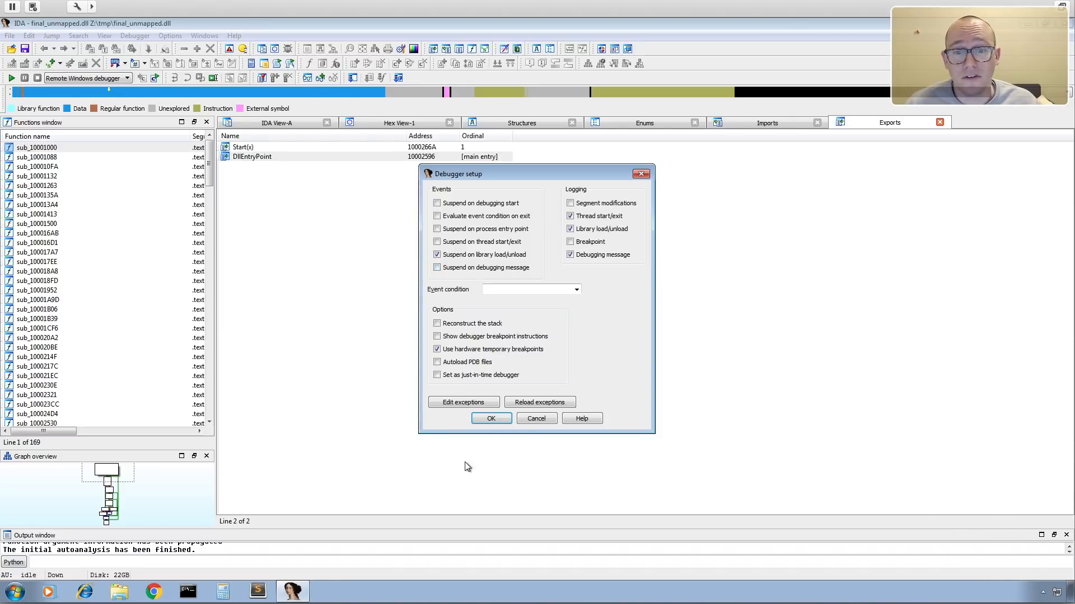
click(490, 420)
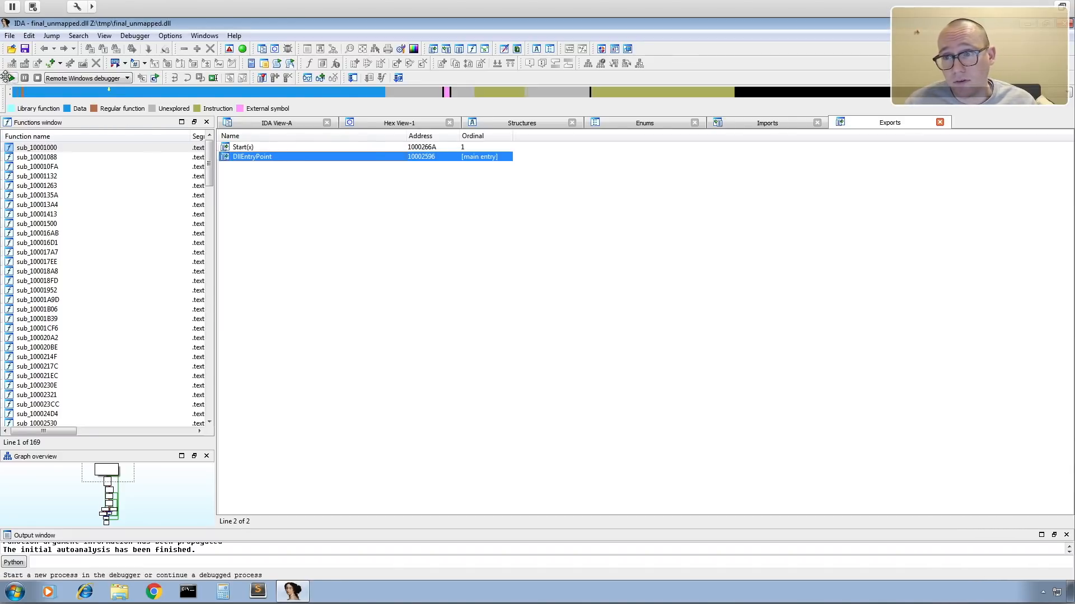
click(11, 78)
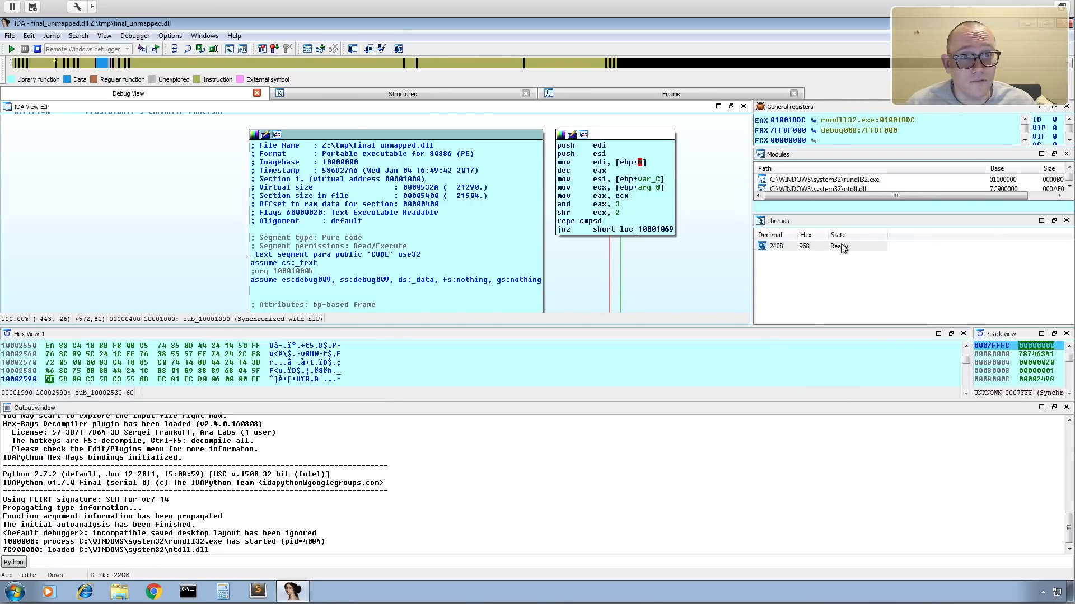
Enlarge the modules and general registers panes and switch the toolbars to Advanced mode.
drag(834, 212, 837, 257)
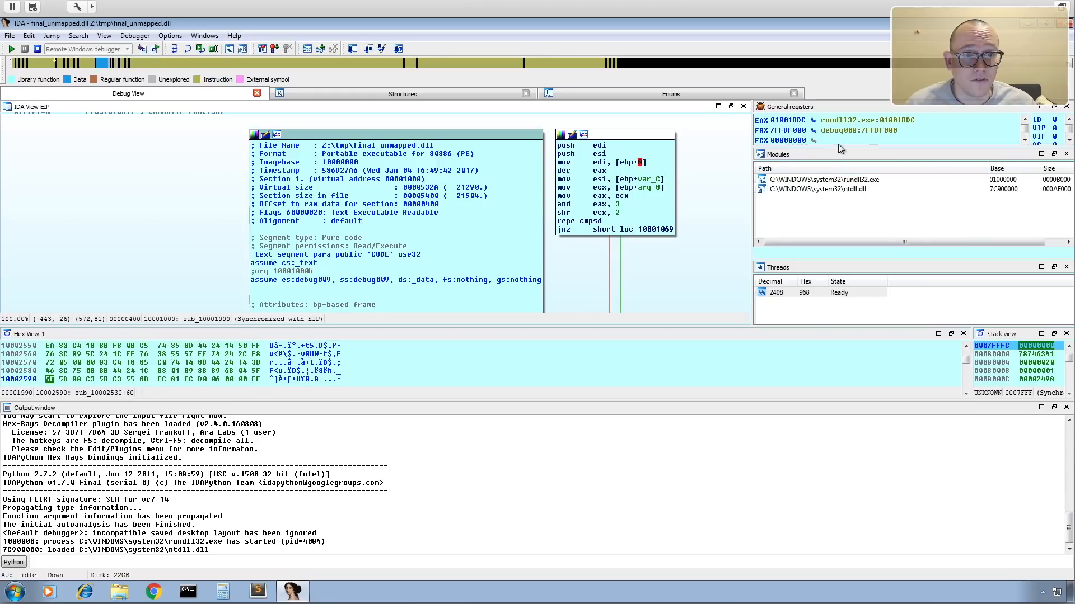
drag(838, 146, 838, 167)
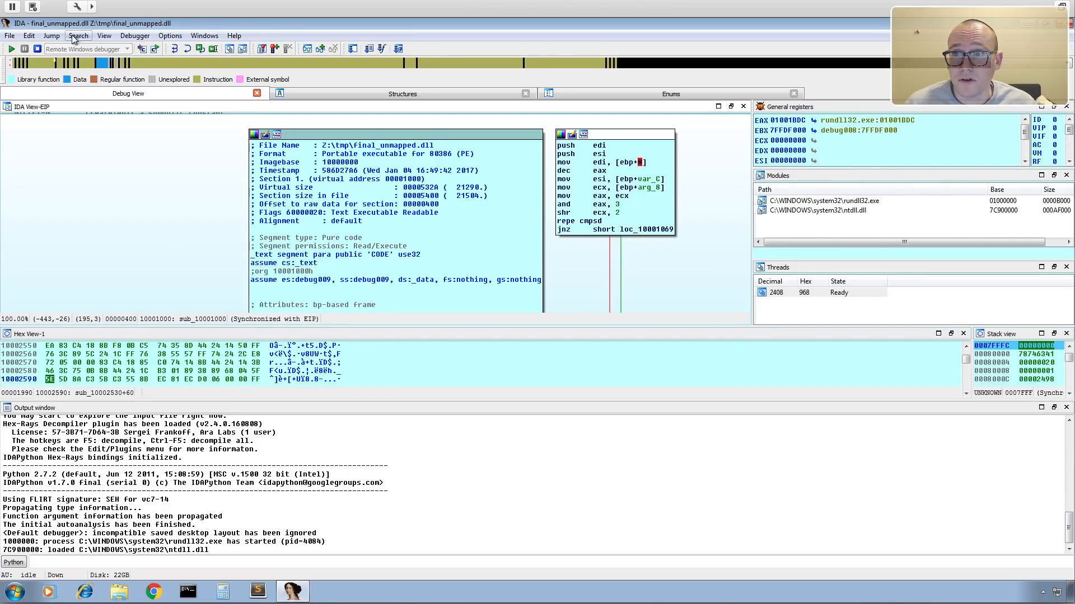
click(104, 36)
mouse_move(153, 86)
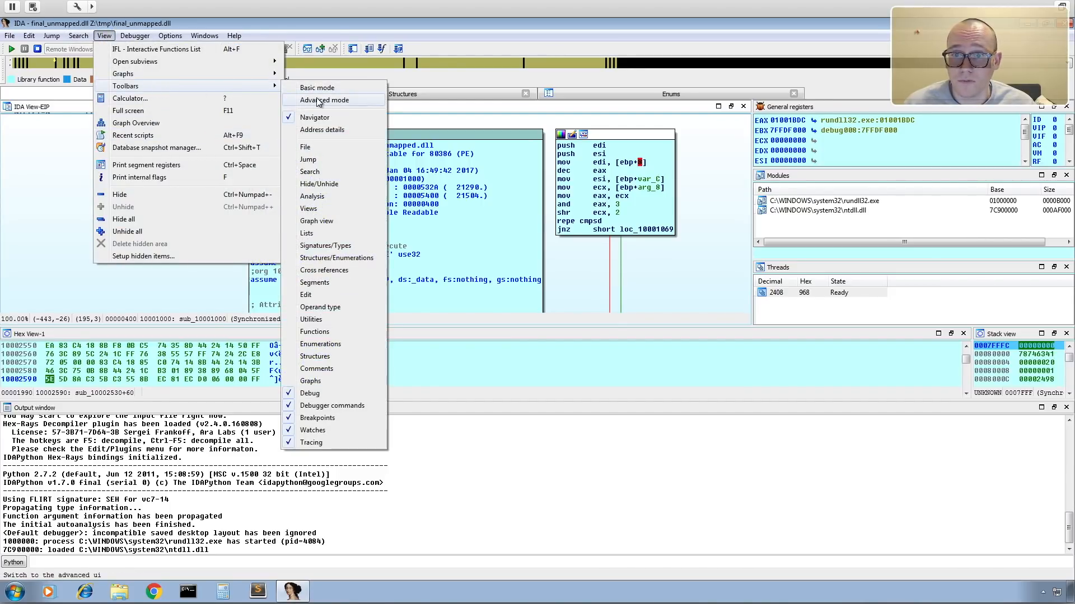
click(317, 102)
click(534, 336)
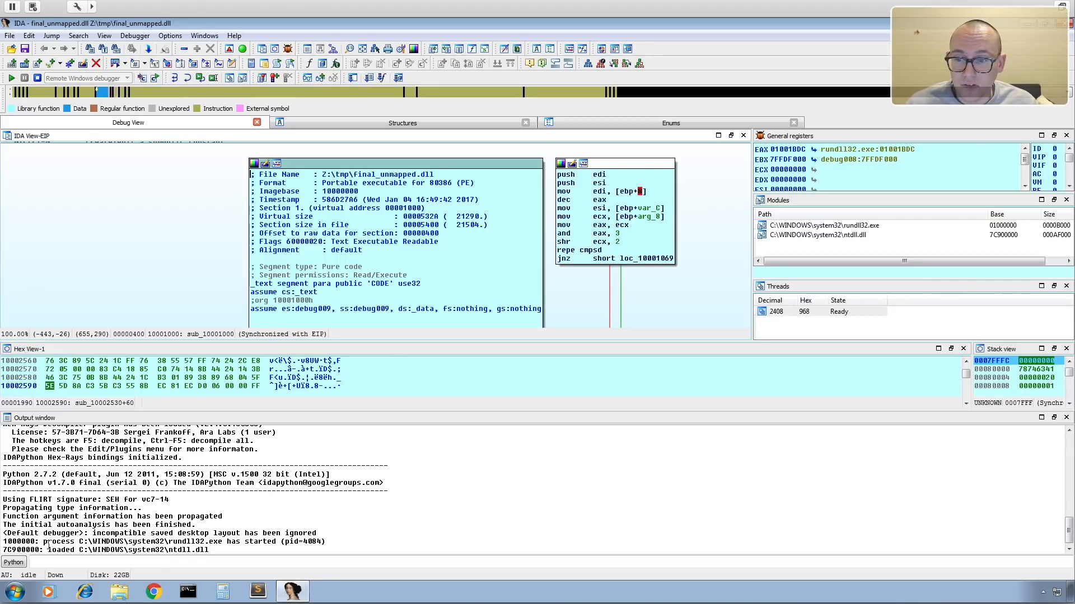
Resume the process through each library-load suspension until c:\final_unmapped.dll loads, and accept it as the same file as Z:\tmp\final_unmapped.dll.
drag(48, 549, 221, 549)
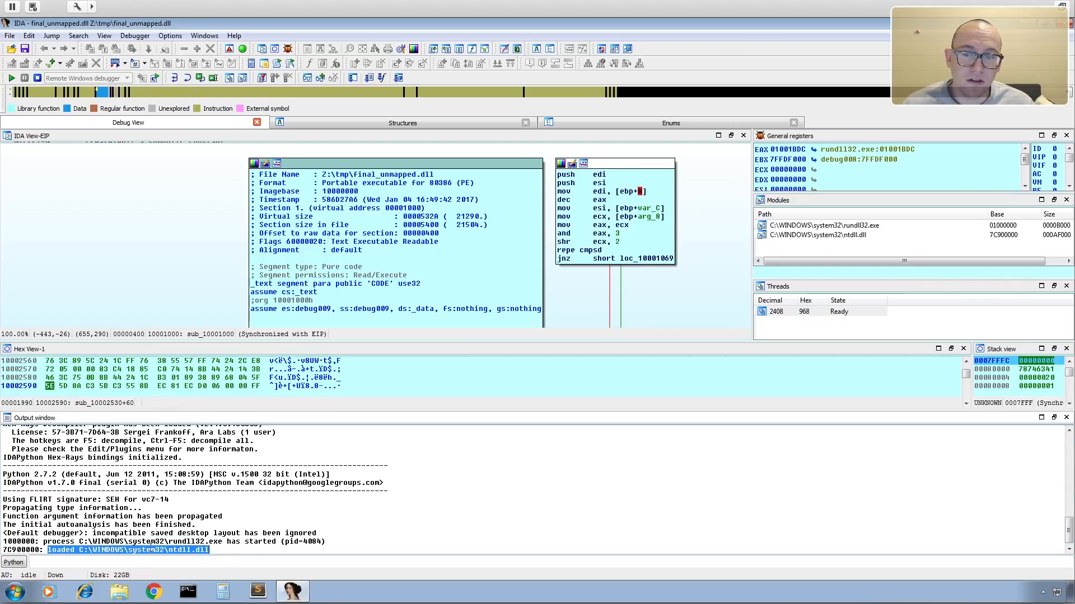
click(315, 521)
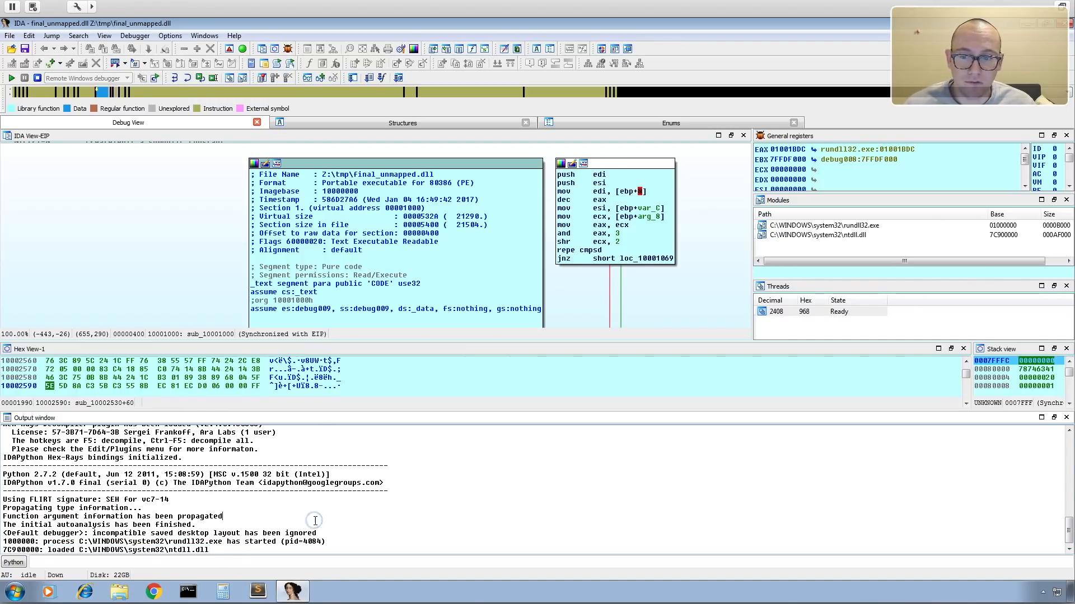
click(12, 79)
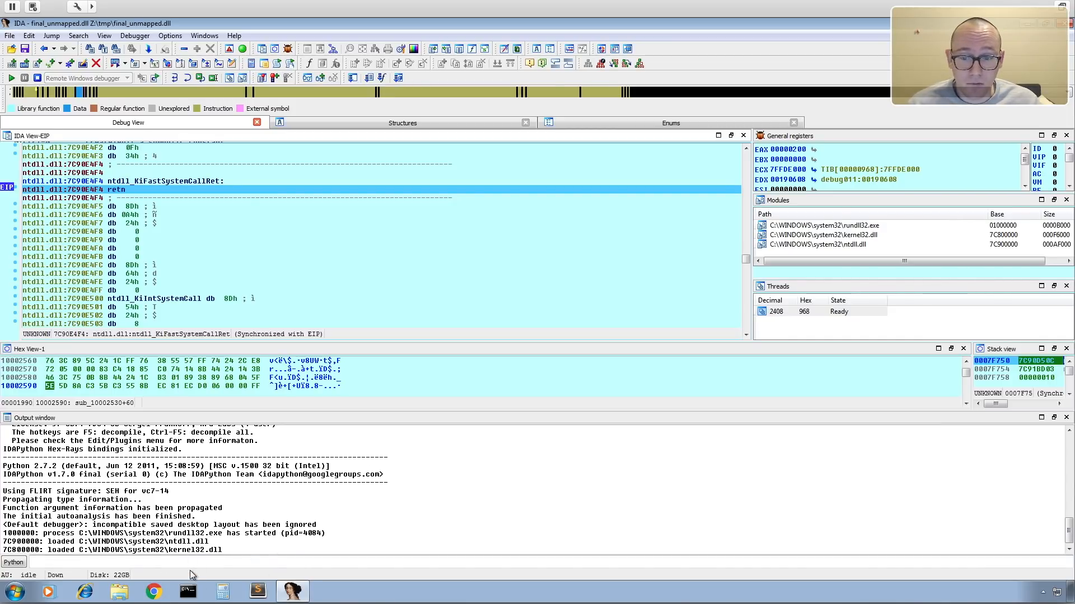
click(11, 78)
click(11, 78)
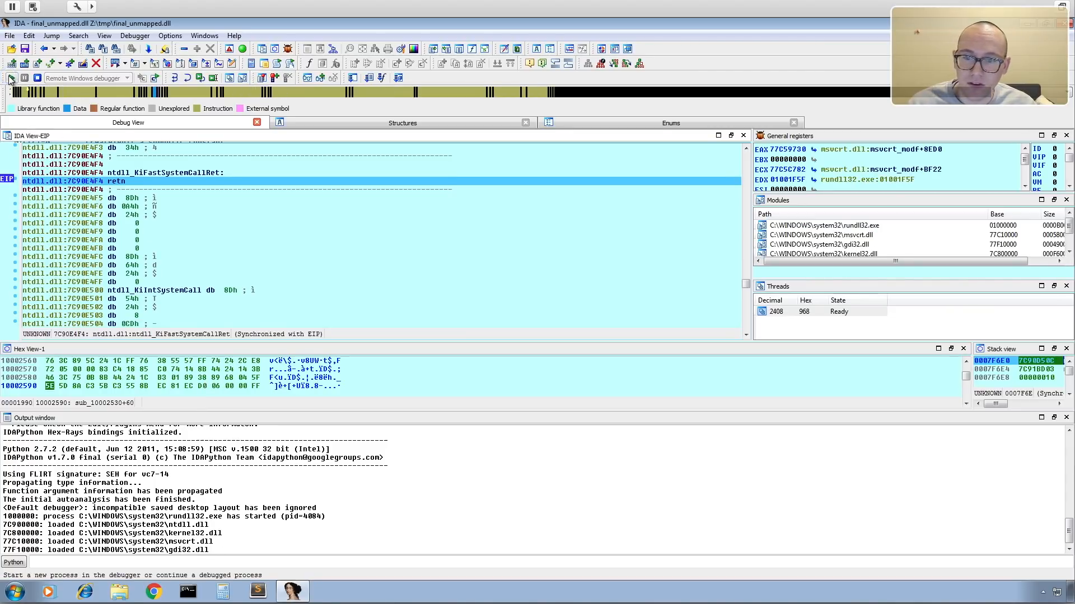
click(11, 78)
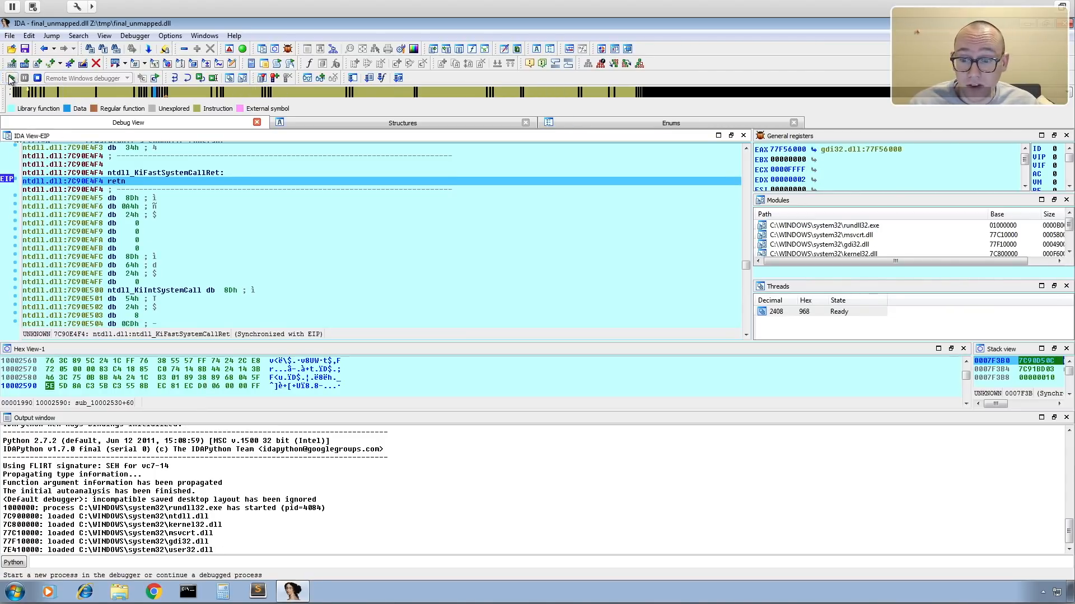
click(12, 78)
click(11, 78)
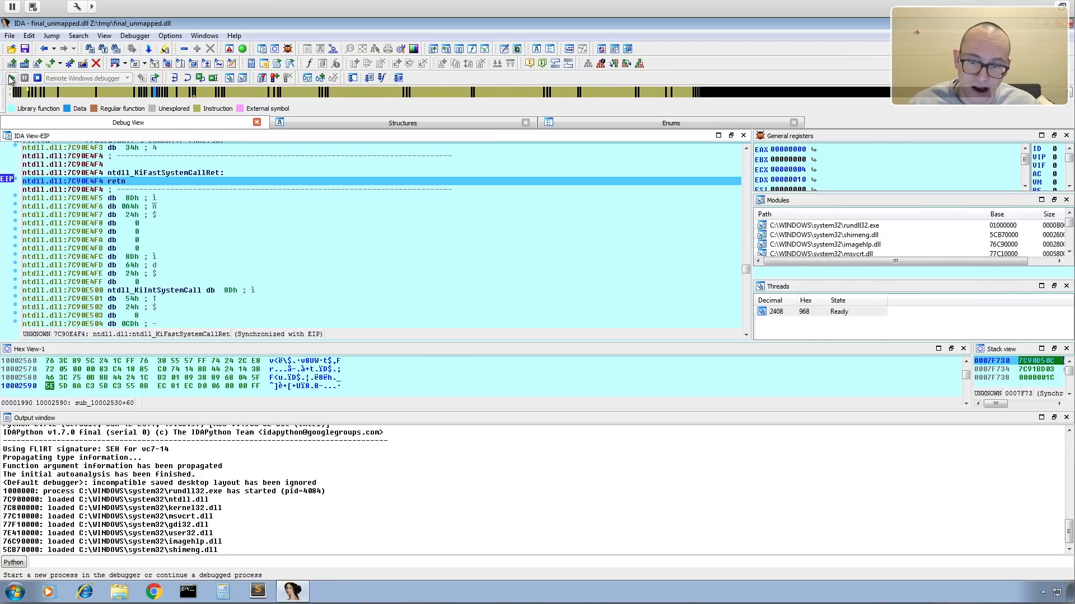
click(11, 78)
click(11, 78)
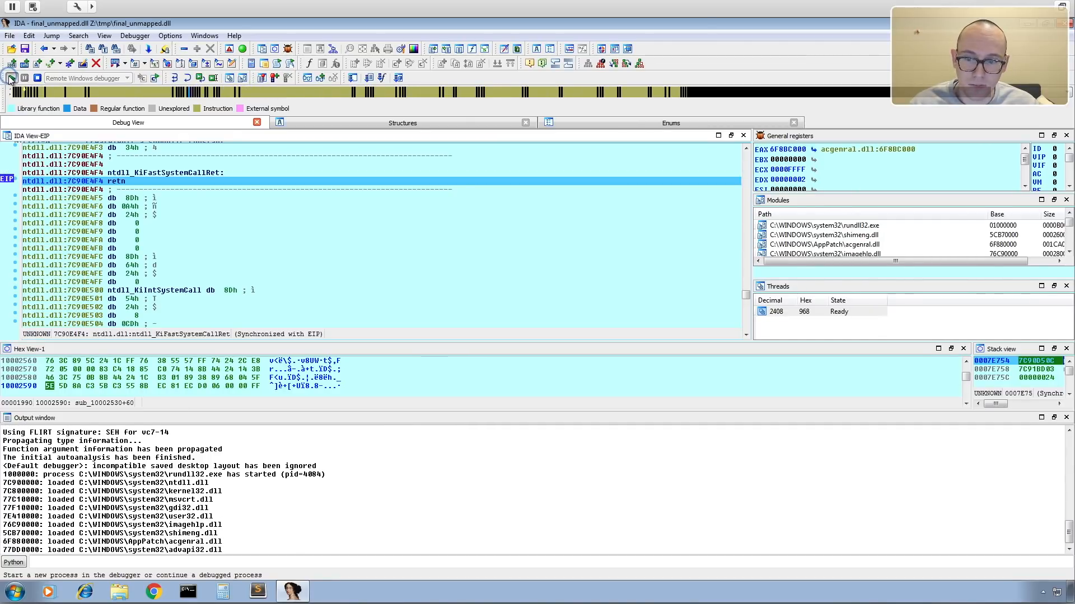
click(12, 78)
click(11, 78)
click(12, 78)
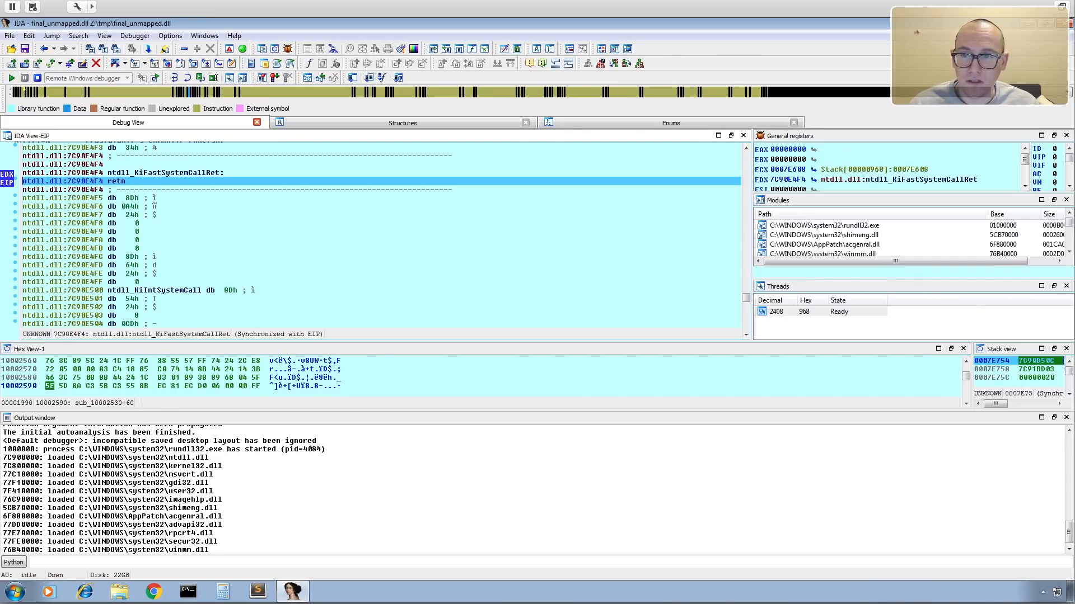
click(12, 79)
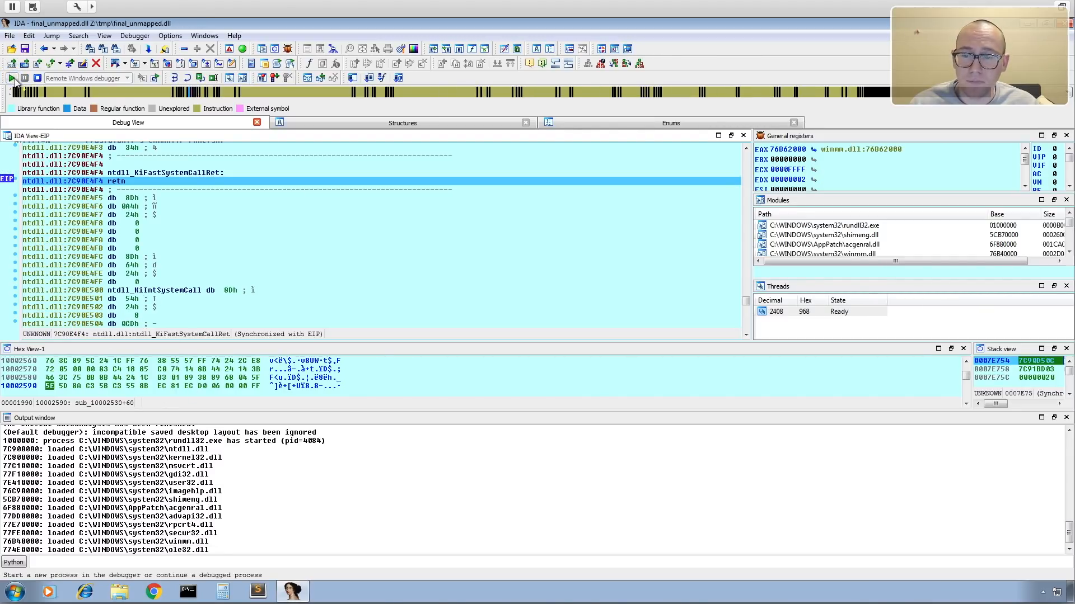
click(11, 78)
click(11, 79)
click(12, 78)
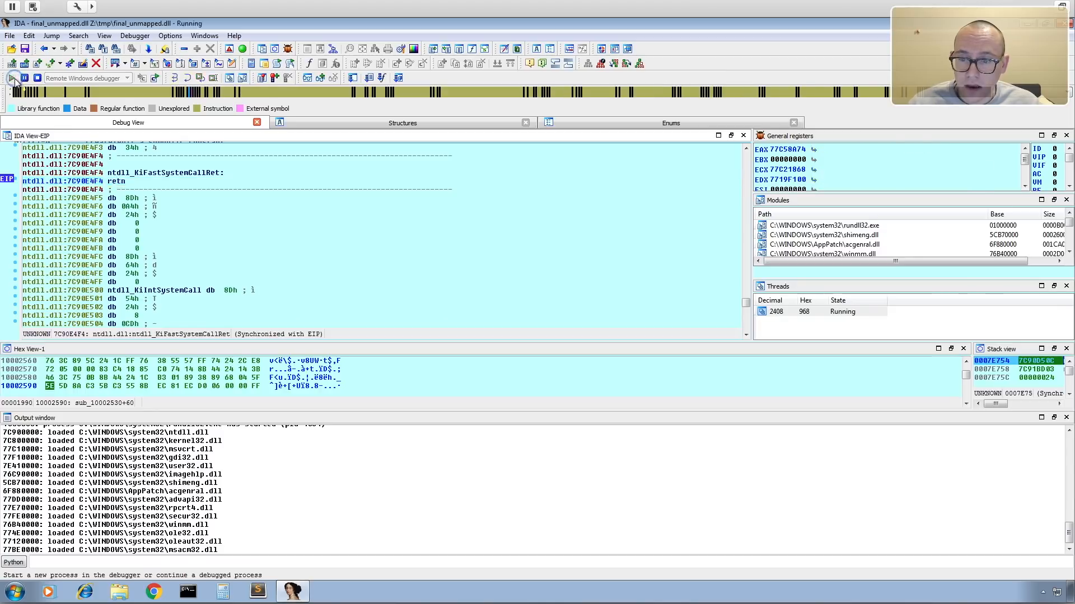
click(11, 78)
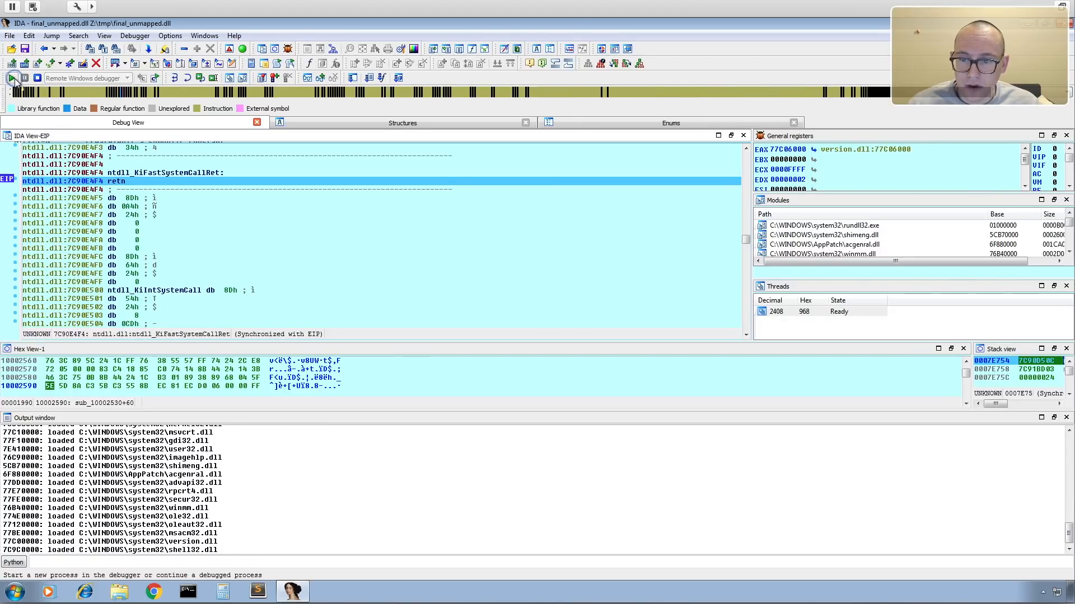
click(12, 79)
click(12, 78)
click(11, 78)
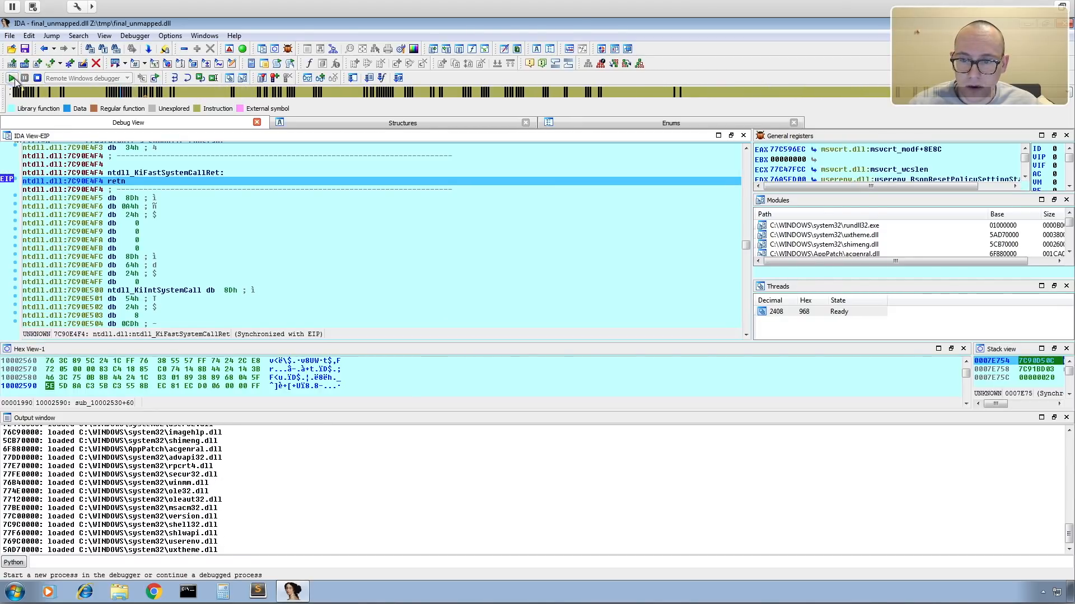
click(12, 78)
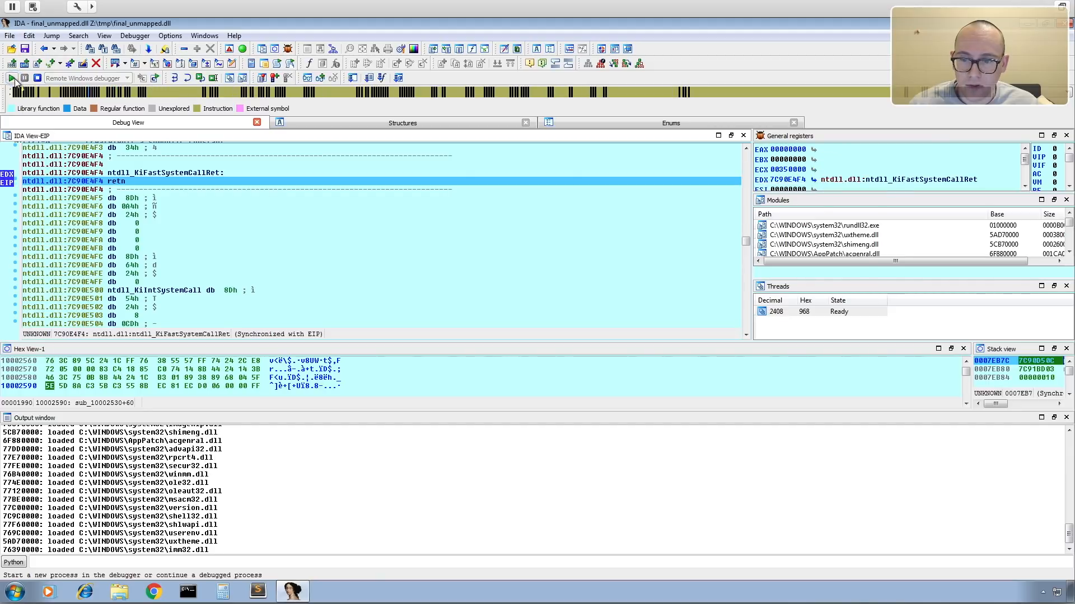
click(12, 78)
click(12, 79)
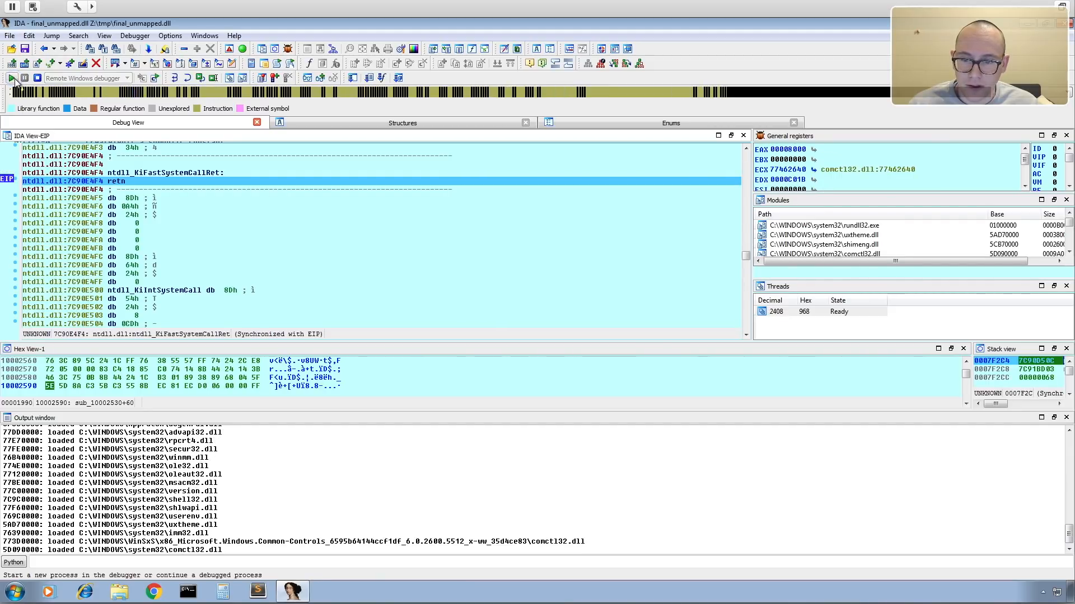
click(12, 78)
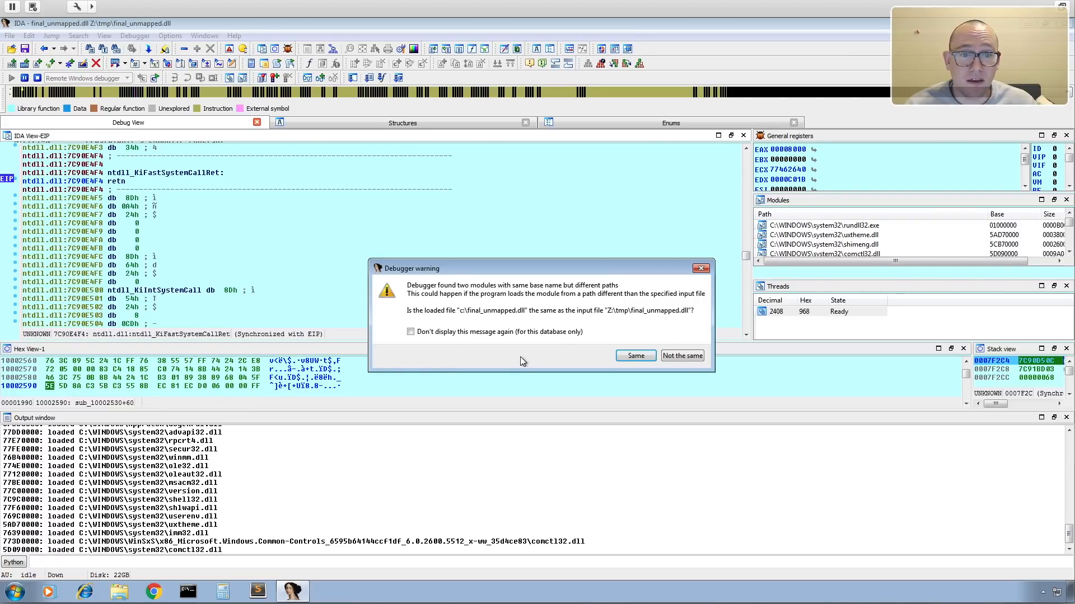
click(635, 357)
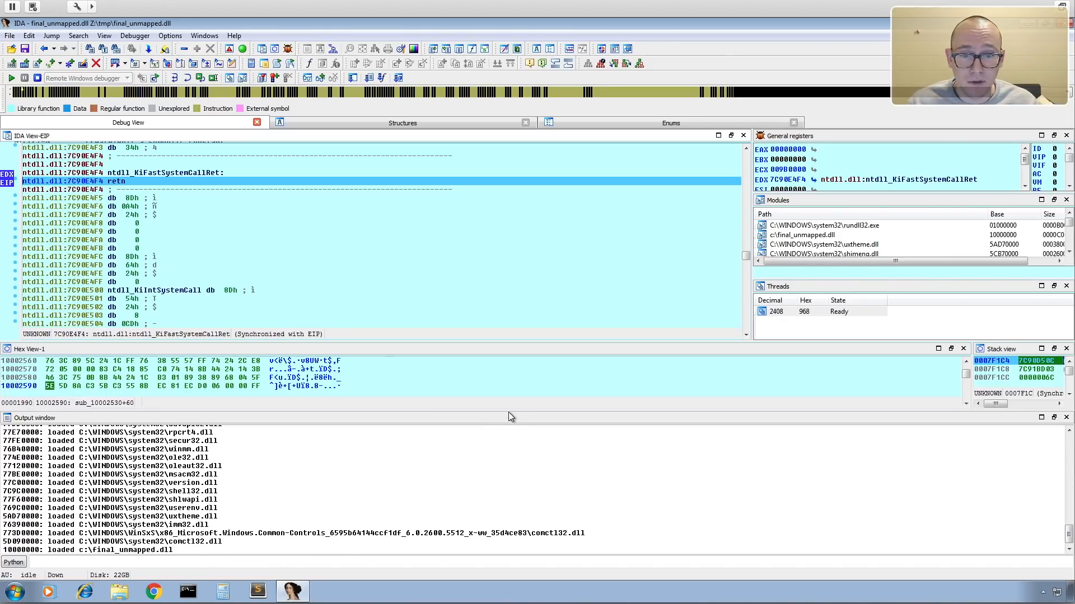
Shrink the output window and enlarge the stack view, general registers and modules panes.
drag(509, 413, 511, 501)
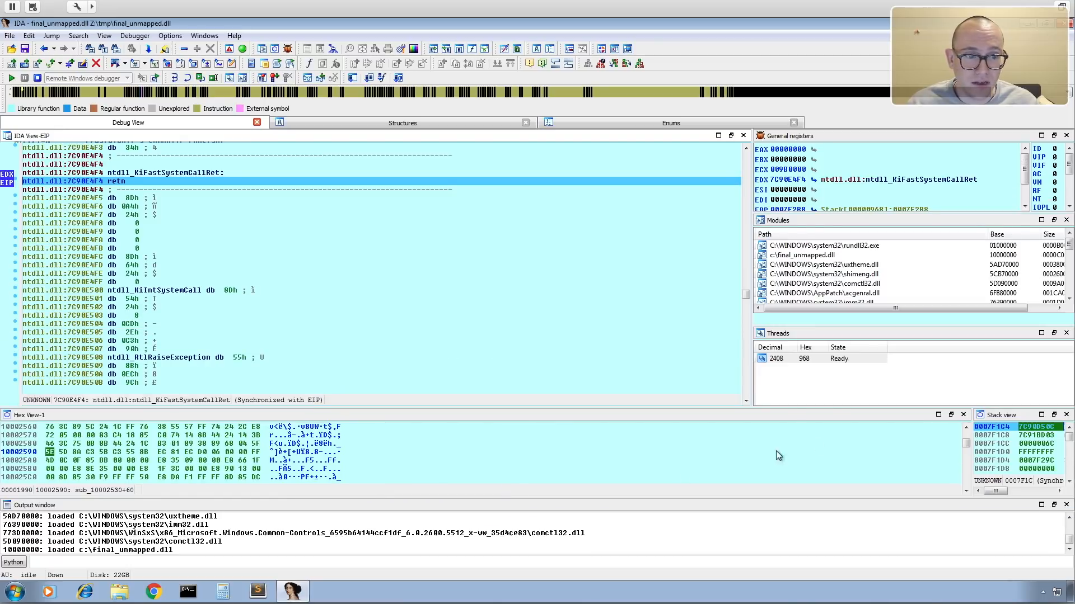
drag(971, 437, 827, 436)
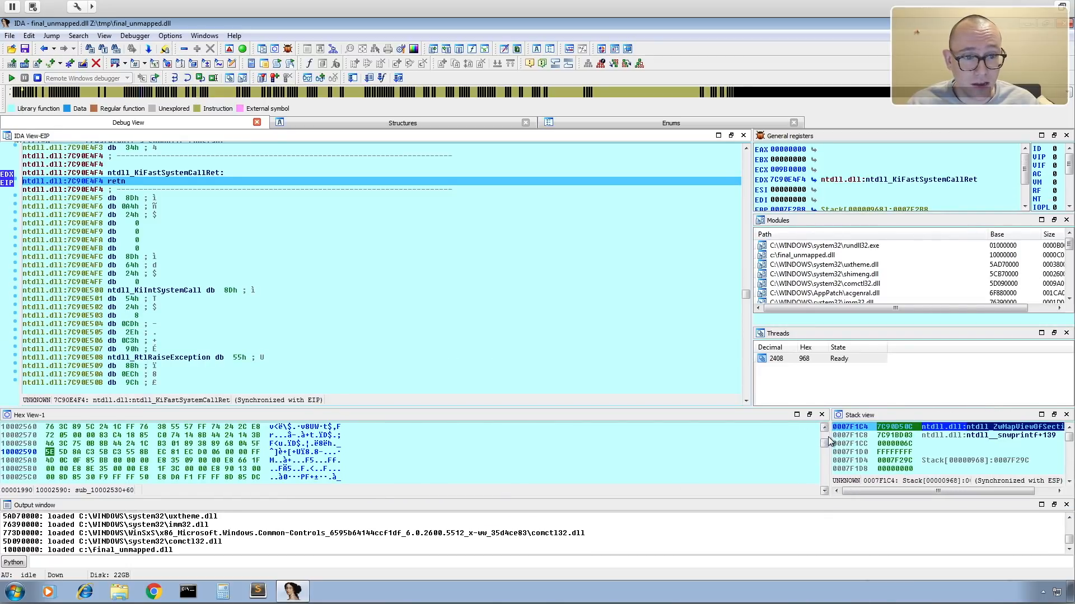
click(904, 210)
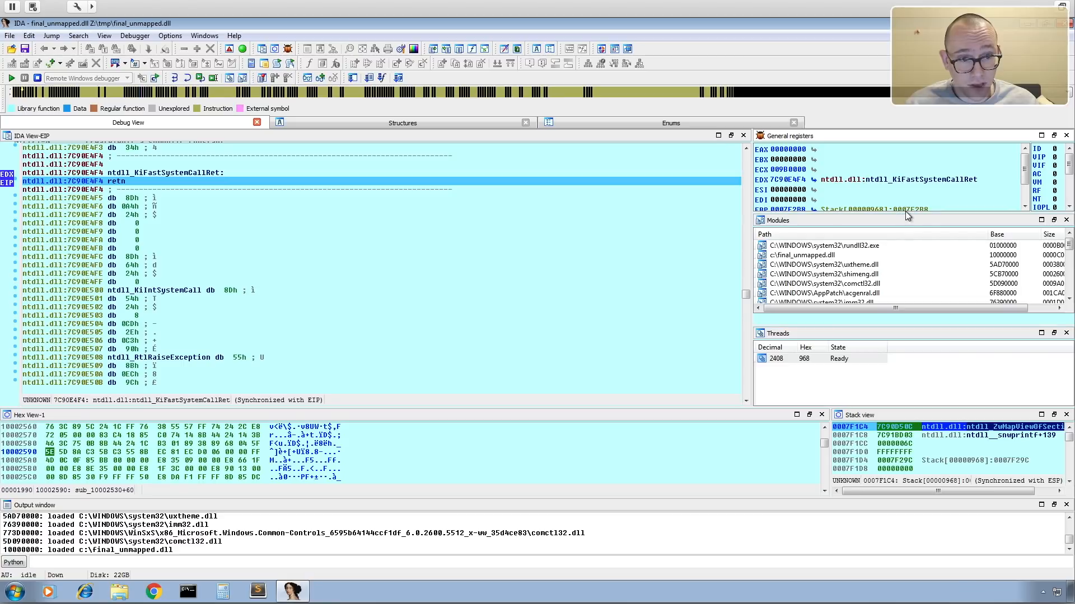
drag(916, 212, 919, 254)
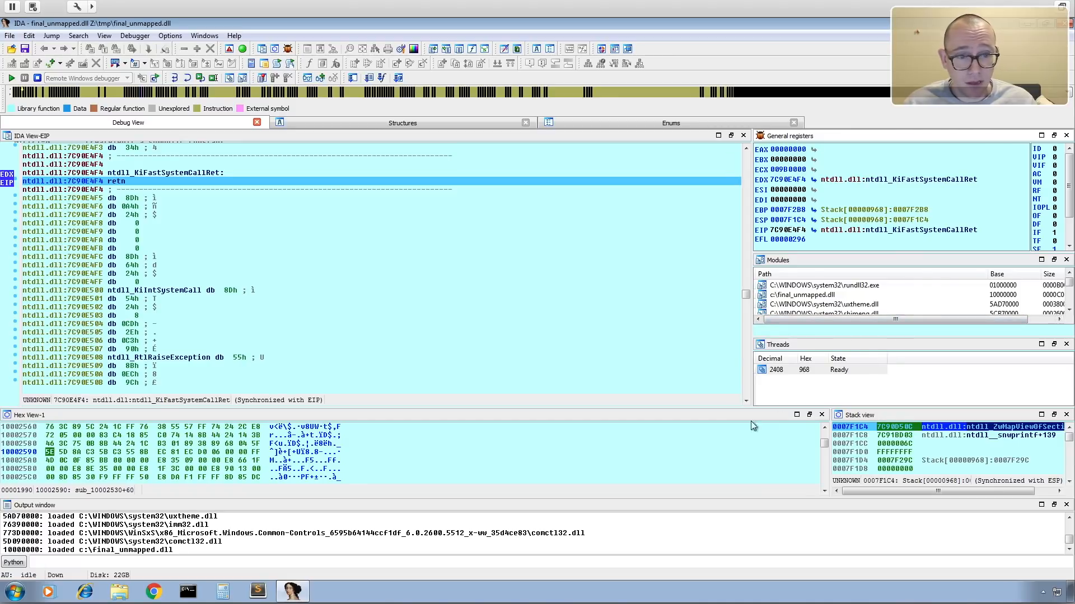
drag(878, 323, 878, 371)
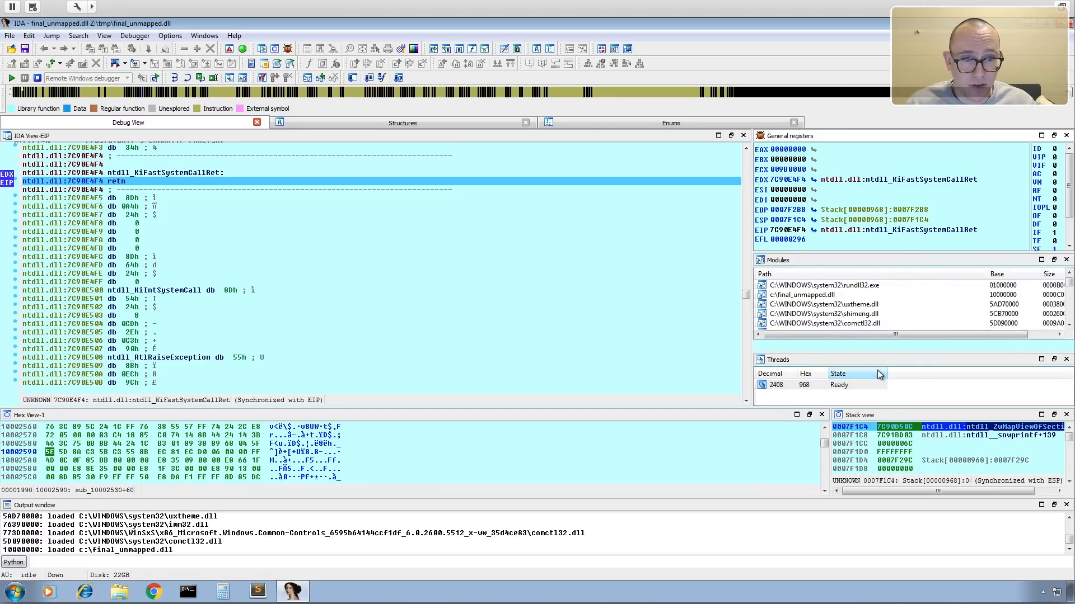
Jump to the module base of c:\final_unmapped.dll in the disassembly view.
click(817, 297)
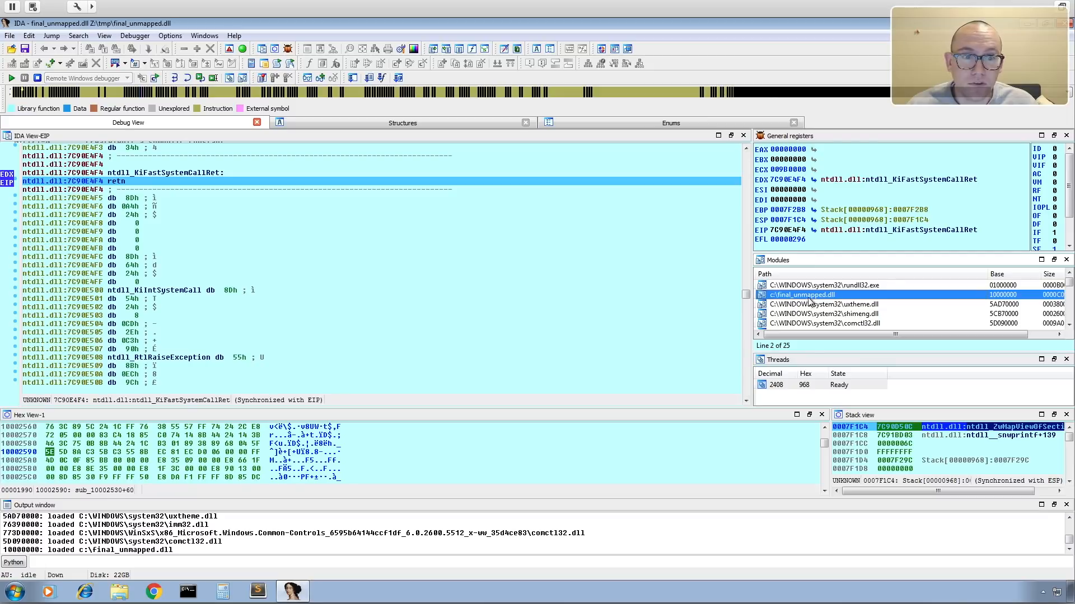
right_click(817, 298)
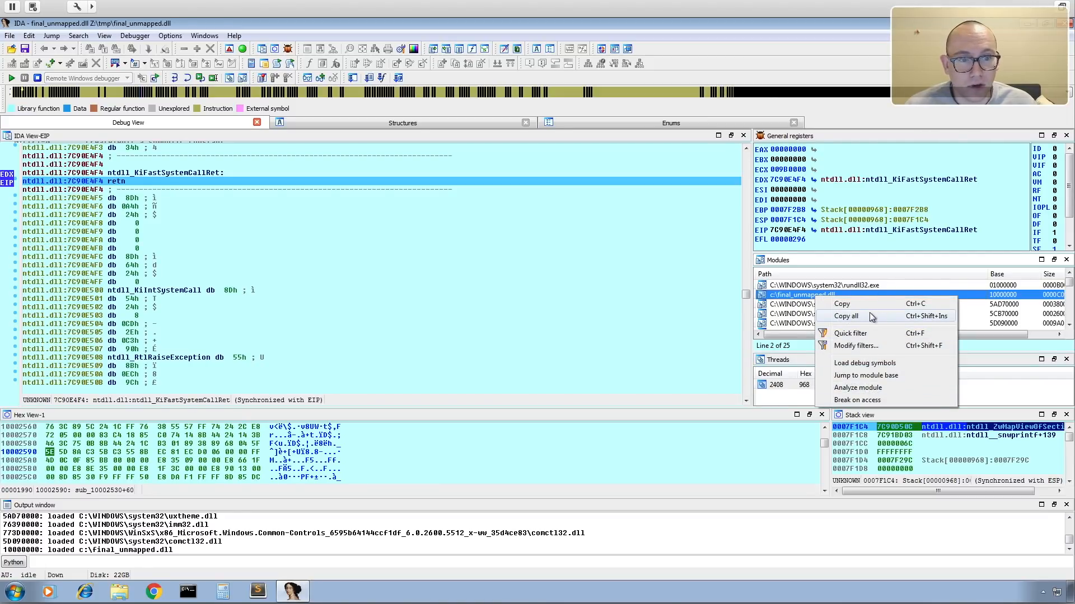
click(866, 378)
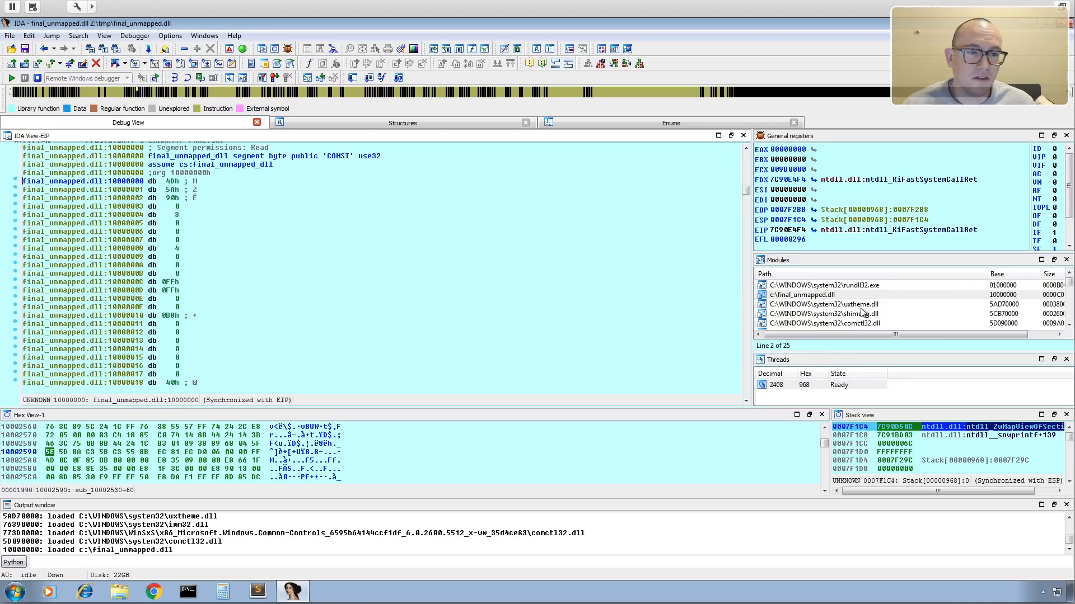
right_click(833, 296)
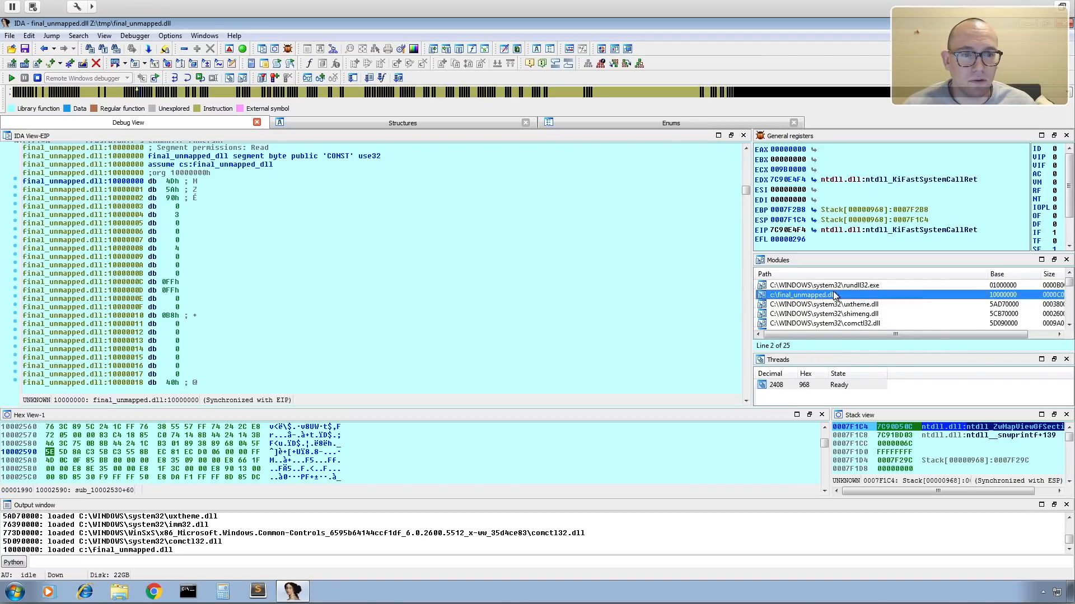
click(526, 300)
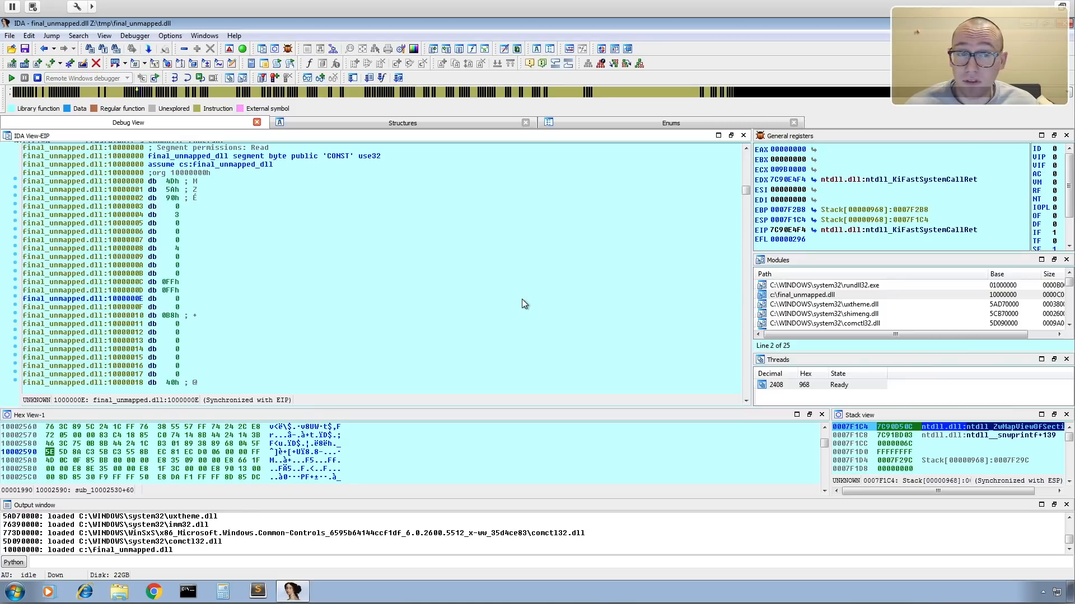
List the names in the final_unmapped.dll module and go to the _Start@4 export in the disassembly.
double_click(813, 297)
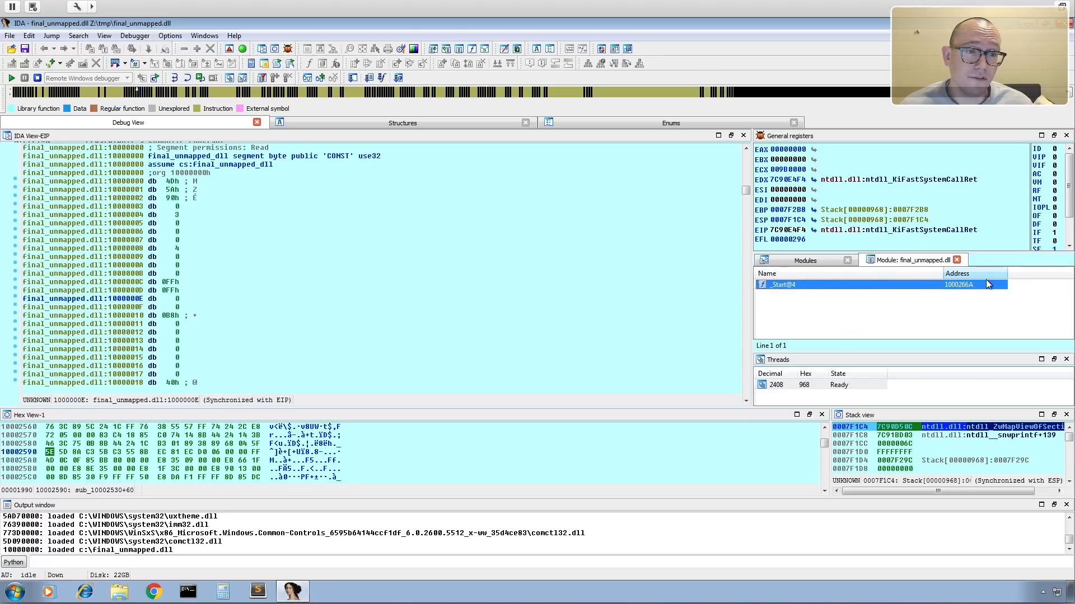
double_click(960, 285)
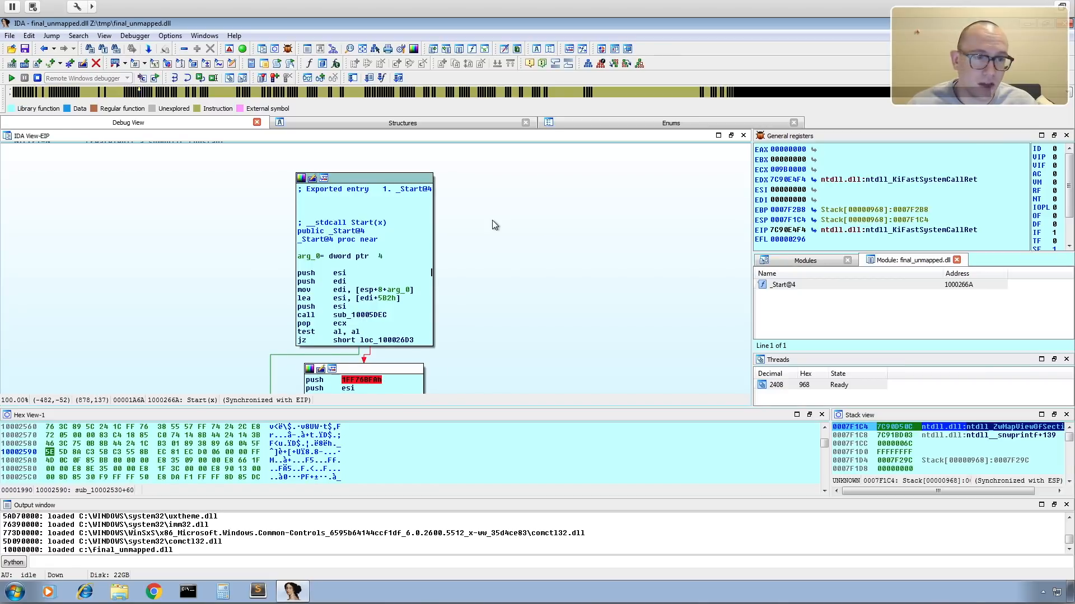
scroll(532, 268, up, 2)
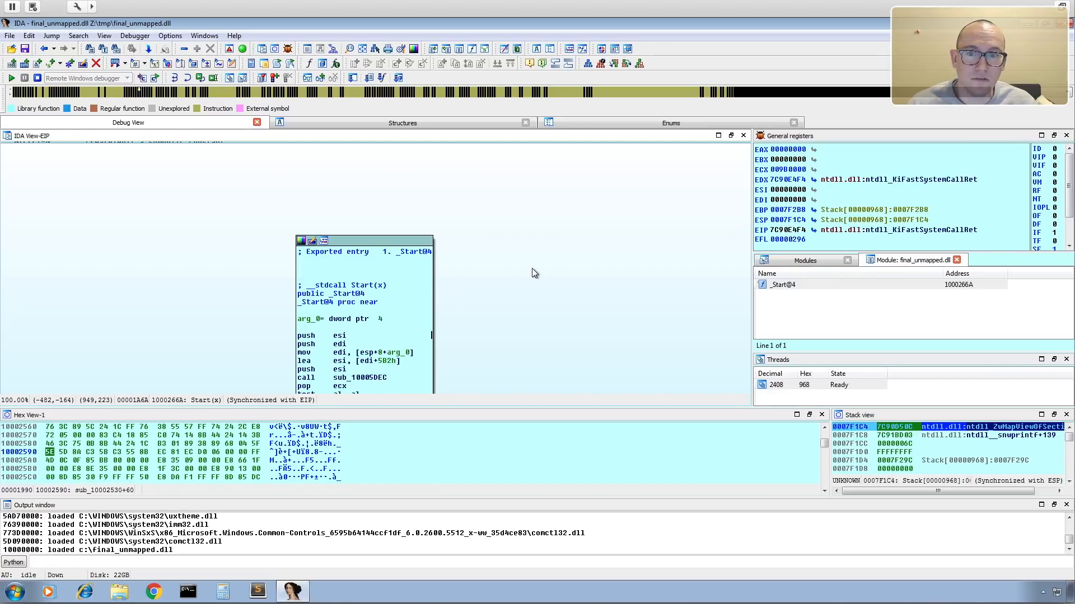
Terminate the debugged process and show the DllEntryPoint disassembly in text view.
click(38, 78)
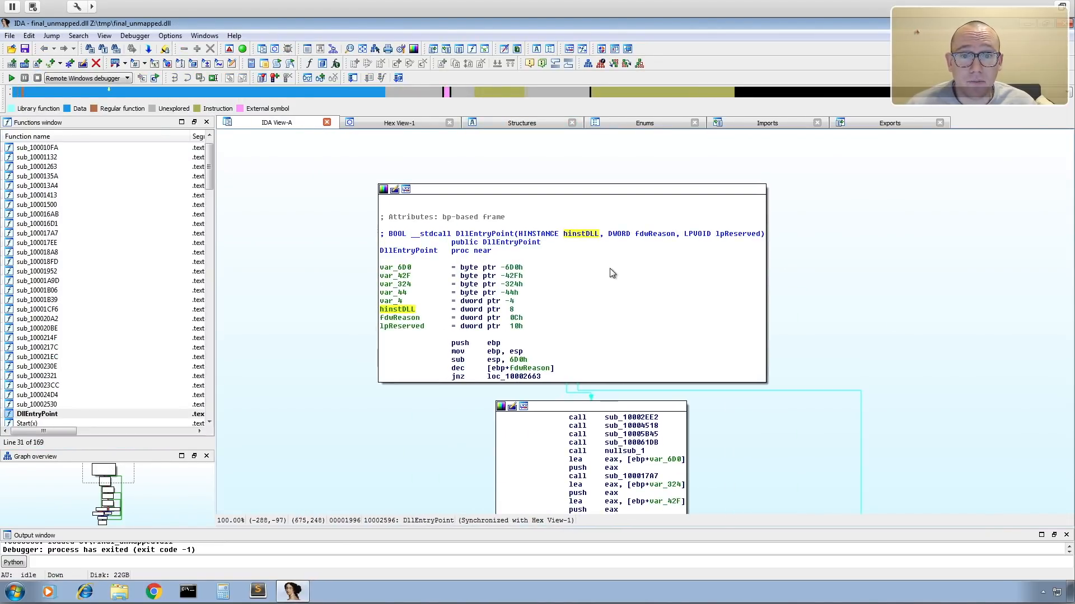
right_click(585, 279)
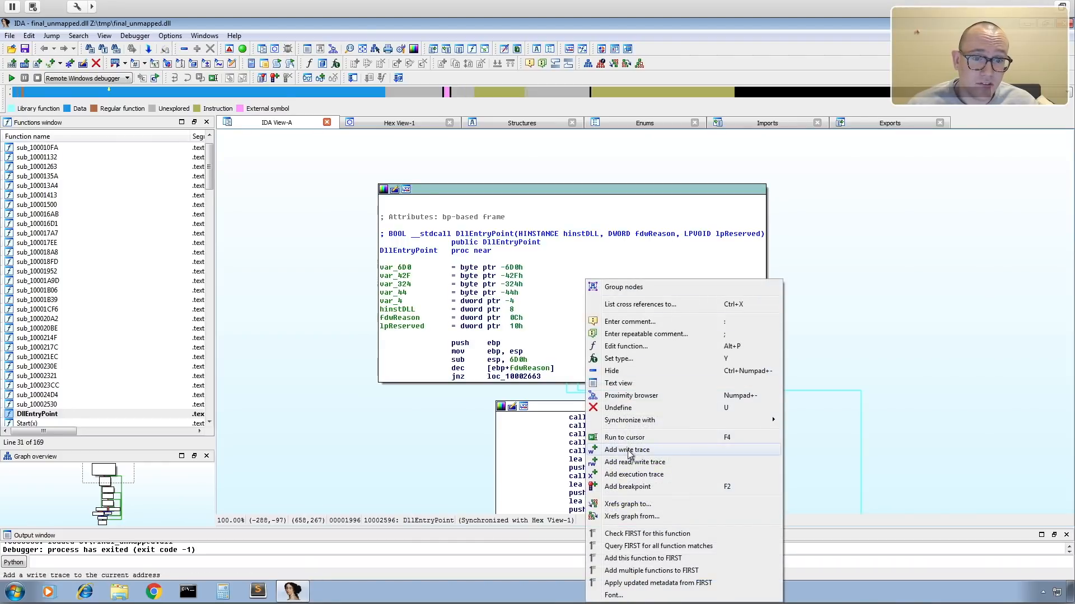
click(633, 386)
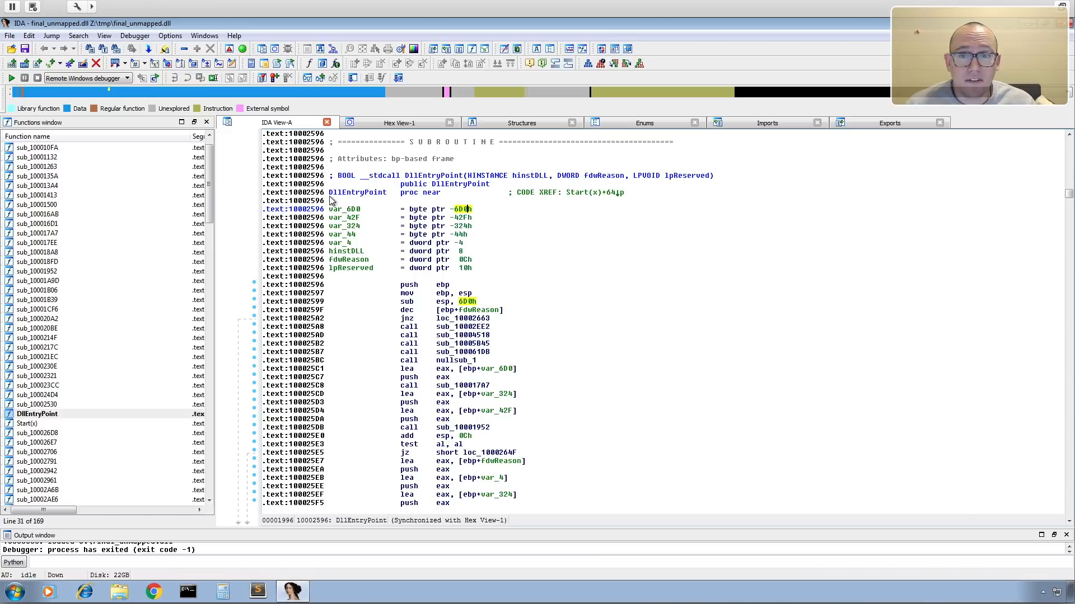
Copy the DllEntryPoint address 10002596 from its proc near line in the disassembly.
drag(324, 194, 291, 195)
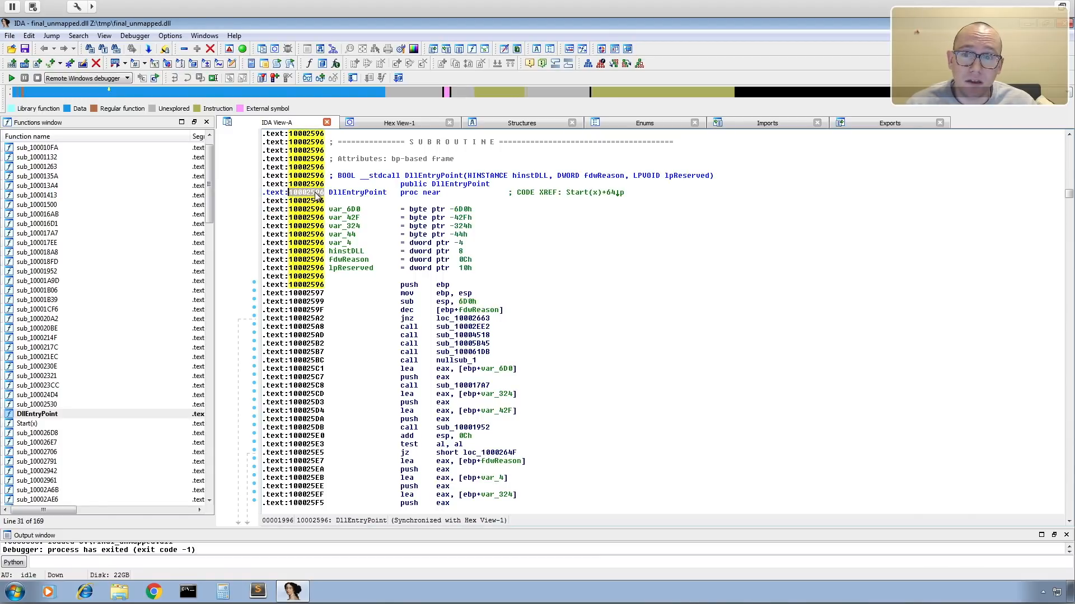
right_click(317, 196)
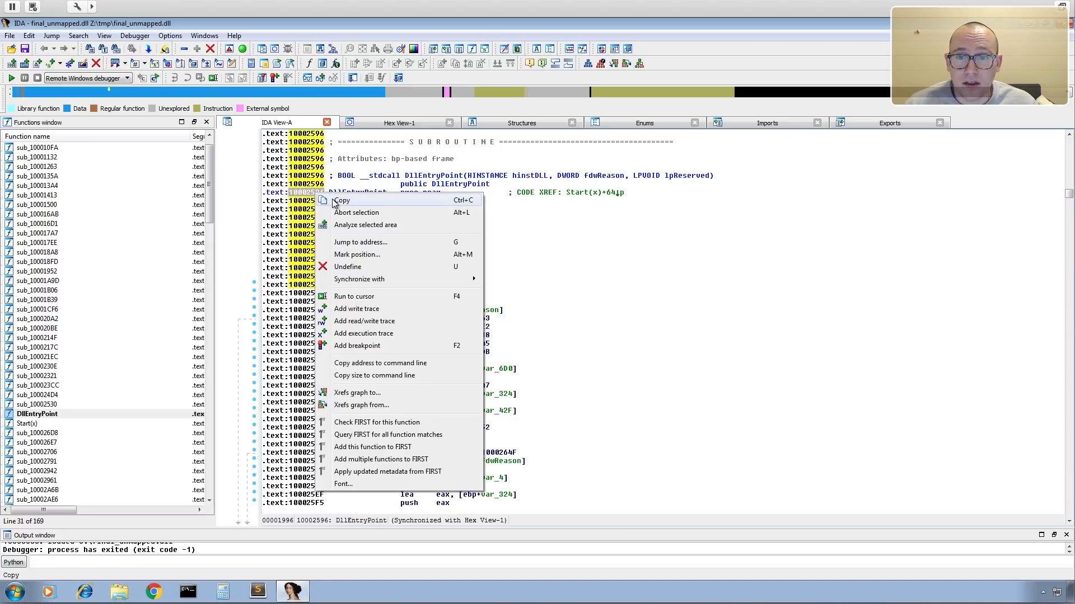
click(331, 198)
drag(324, 194, 293, 197)
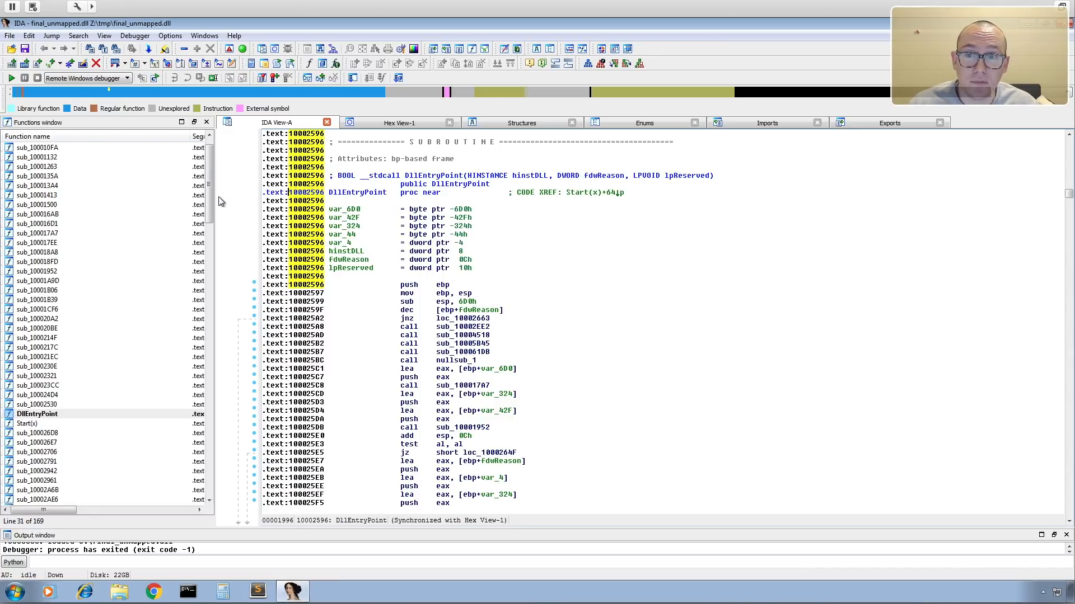
Select the first function, sub_10001000, in the function list and show the start of the .text segment in the disassembly.
drag(211, 197, 210, 187)
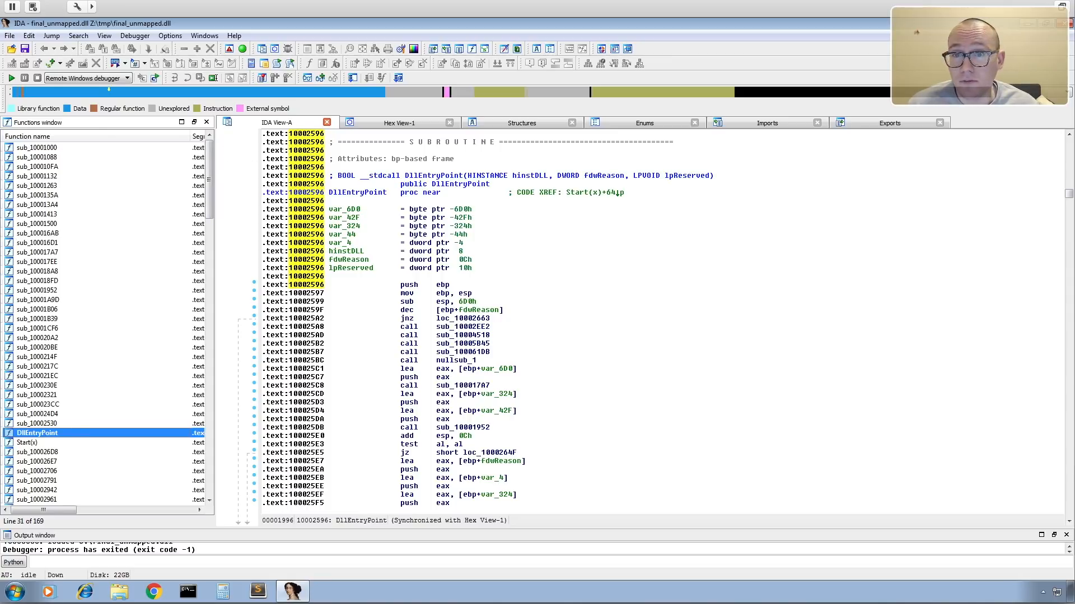
click(34, 148)
scroll(400, 240, up, 15)
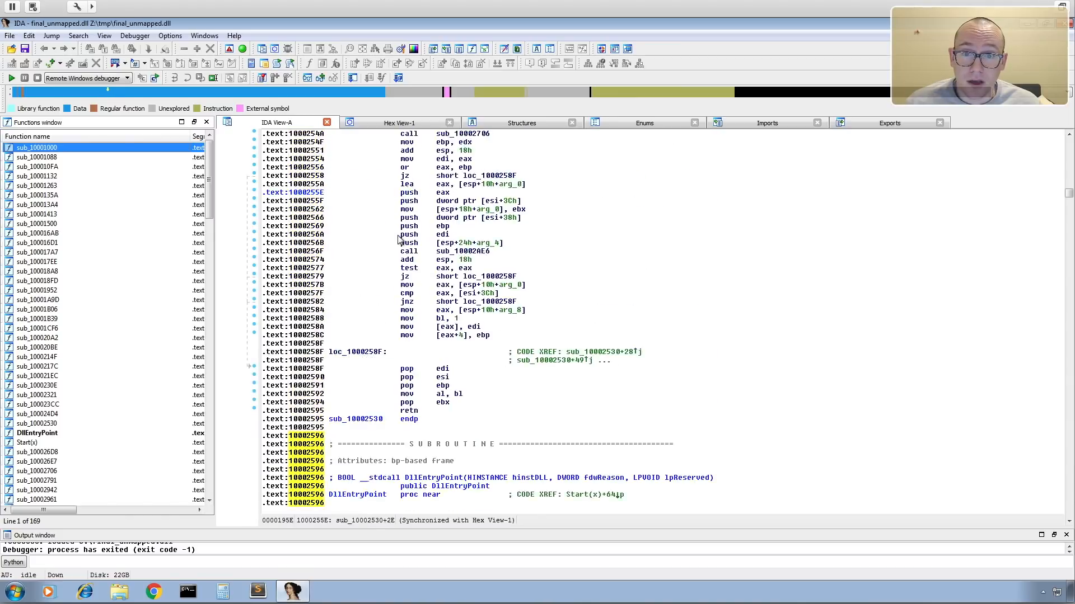
scroll(400, 240, up, 20)
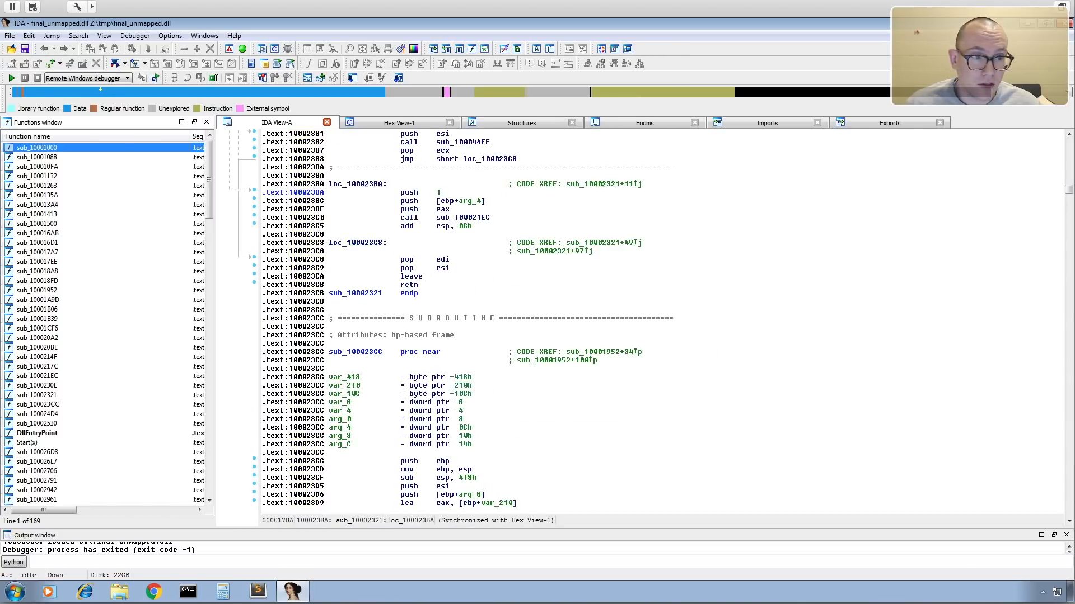
drag(1067, 191, 1067, 141)
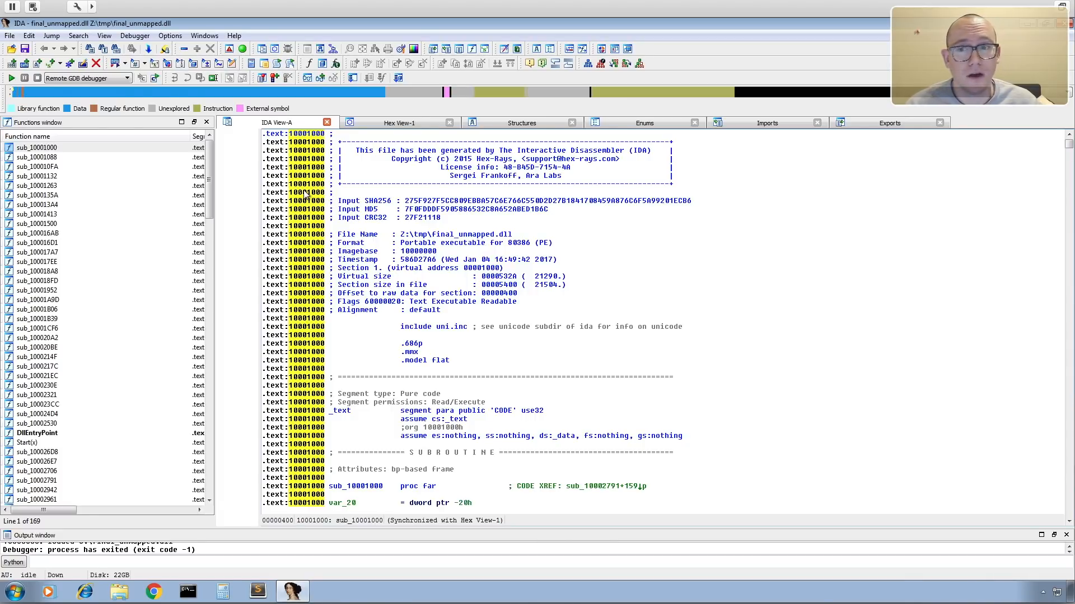
Go back to DllEntryPoint in the disassembly and select its address 10002596.
double_click(43, 435)
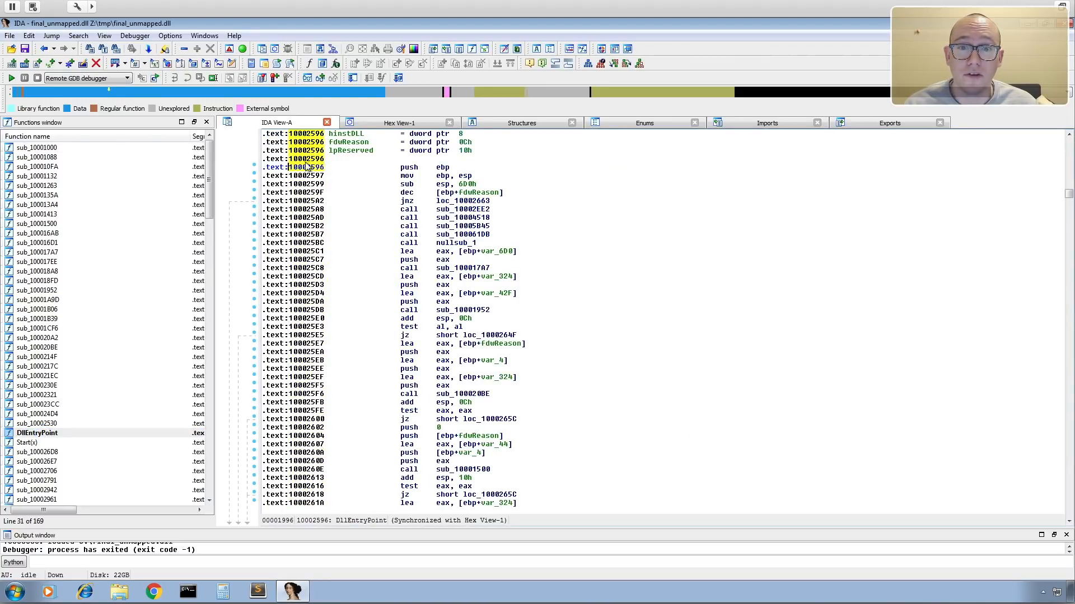
scroll(390, 215, up, 5)
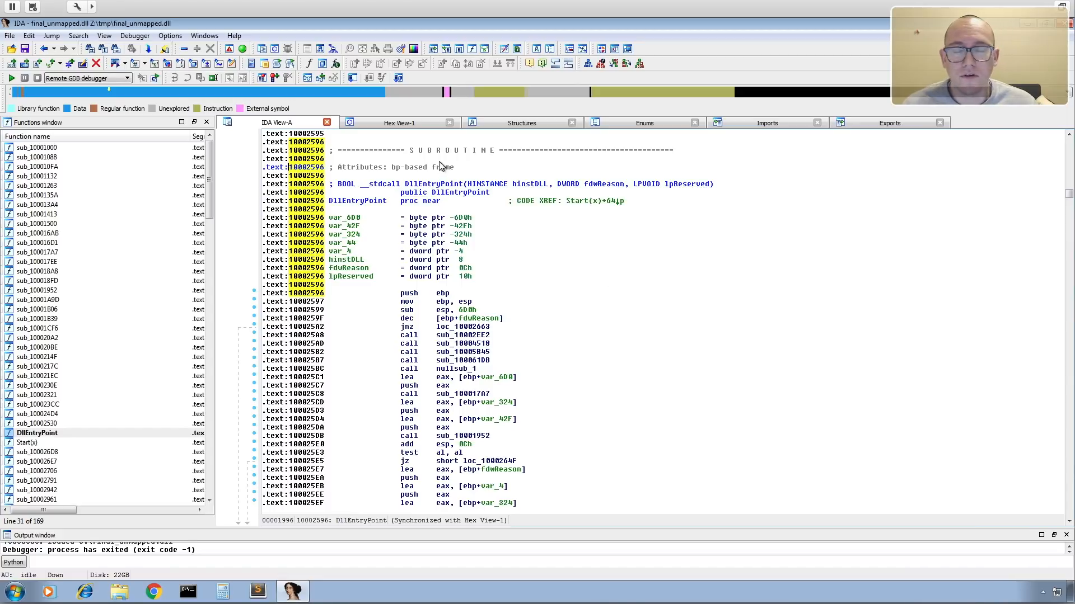
drag(324, 168, 291, 168)
click(291, 168)
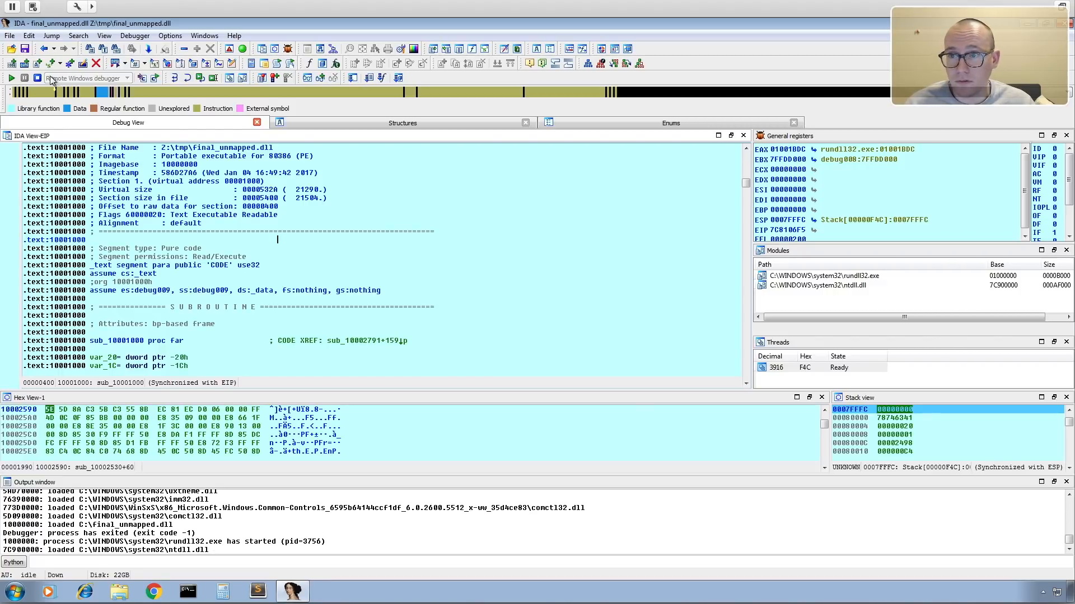
Continue the debugged rundll32.exe process through its library loads until final_unmapped.dll loads, and accept it as the same file as the input file.
click(12, 78)
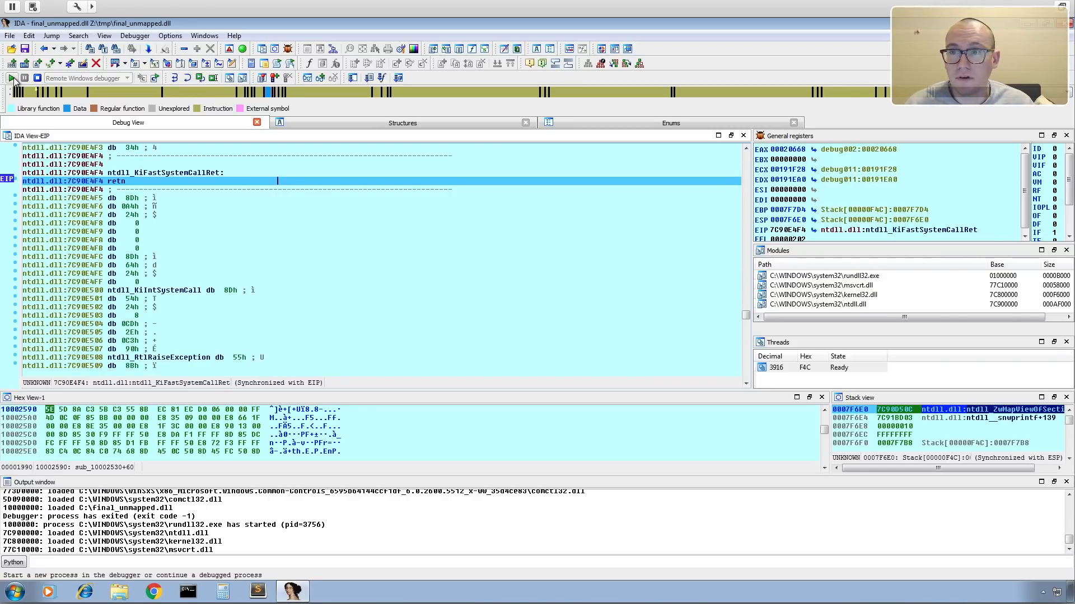
click(12, 79)
click(12, 78)
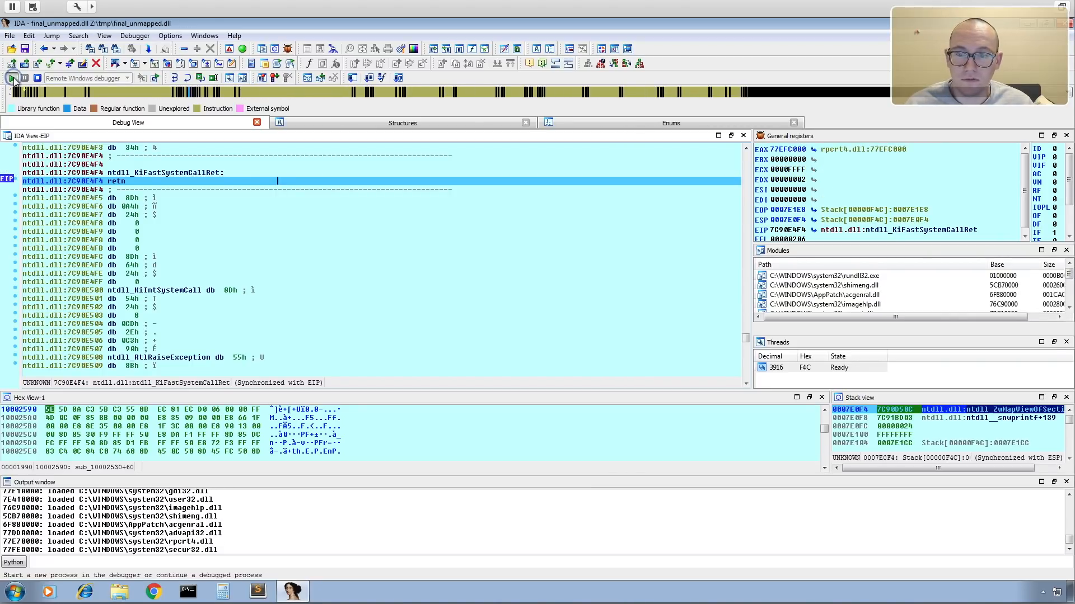
click(13, 81)
click(13, 81)
click(13, 80)
click(13, 80)
click(13, 81)
click(14, 80)
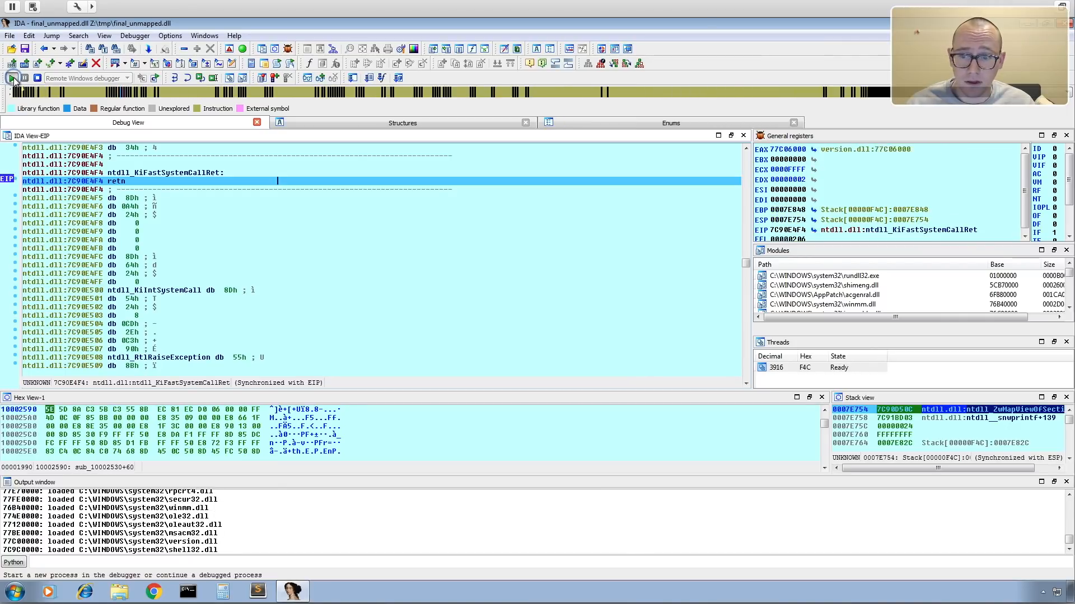
click(12, 79)
click(13, 79)
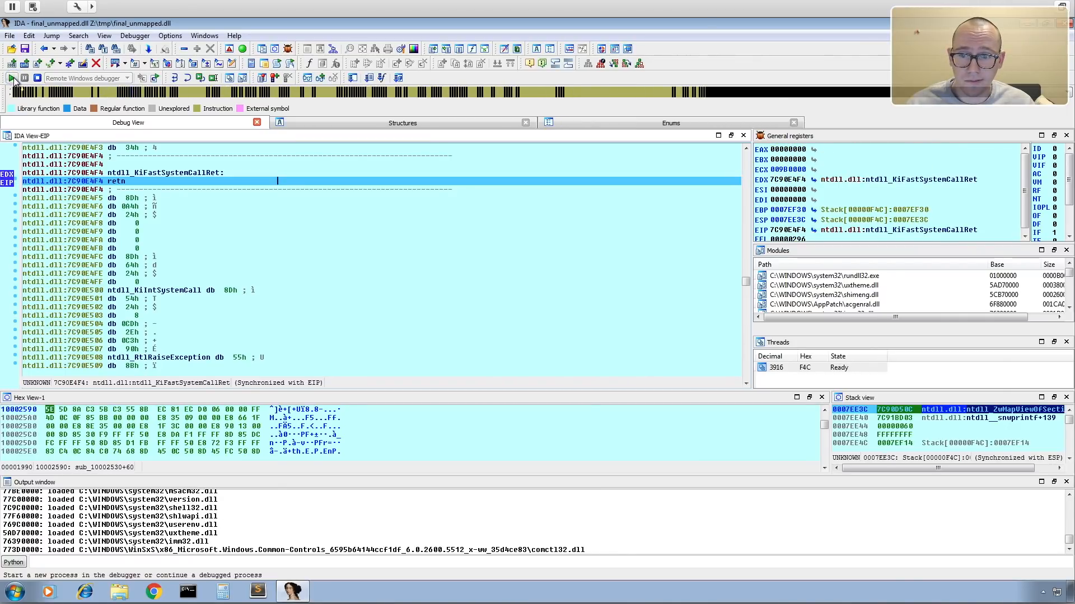
click(12, 78)
click(12, 78)
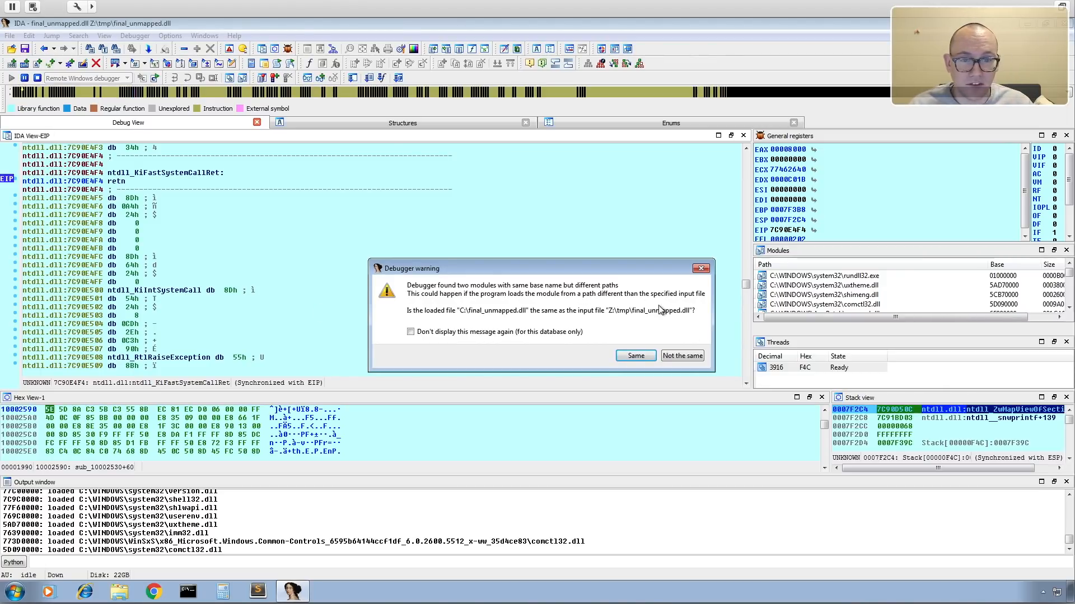
click(635, 356)
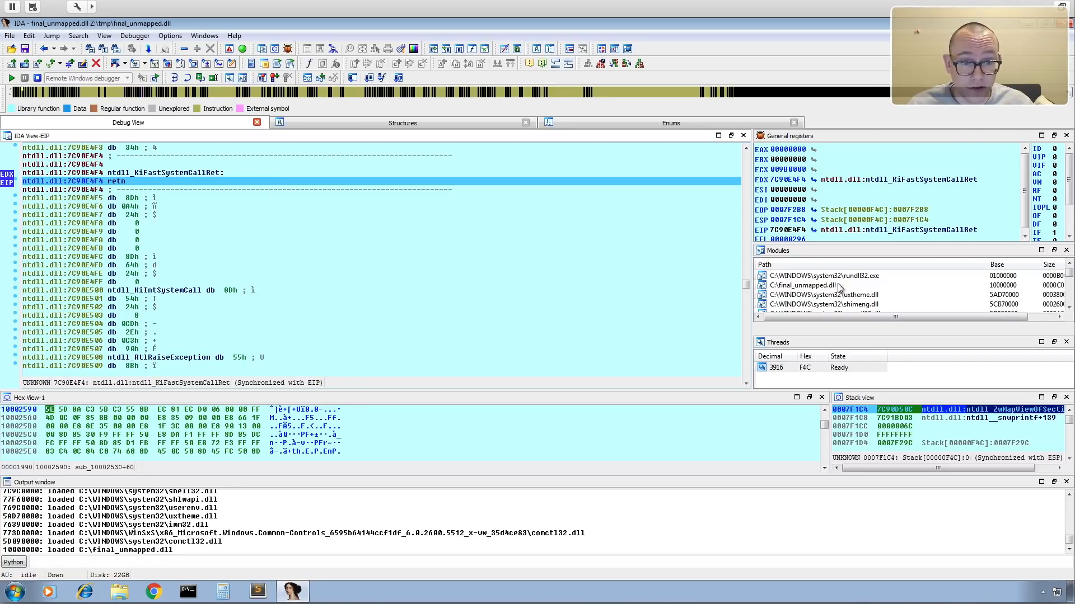
Jump to the module base of C:\final_unmapped.dll in the debugger's disassembly view.
right_click(827, 287)
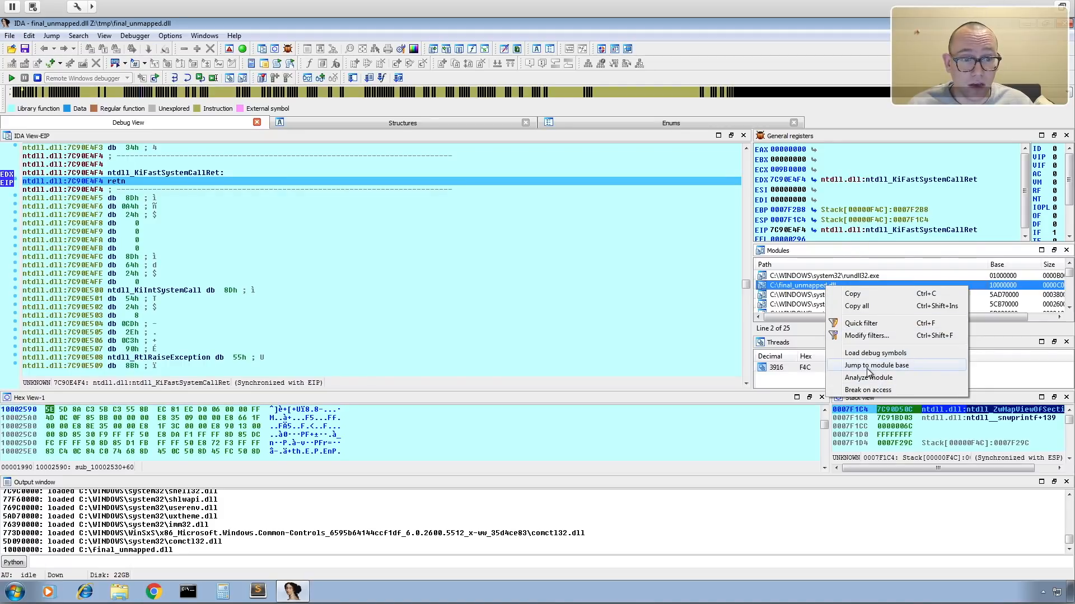
click(902, 365)
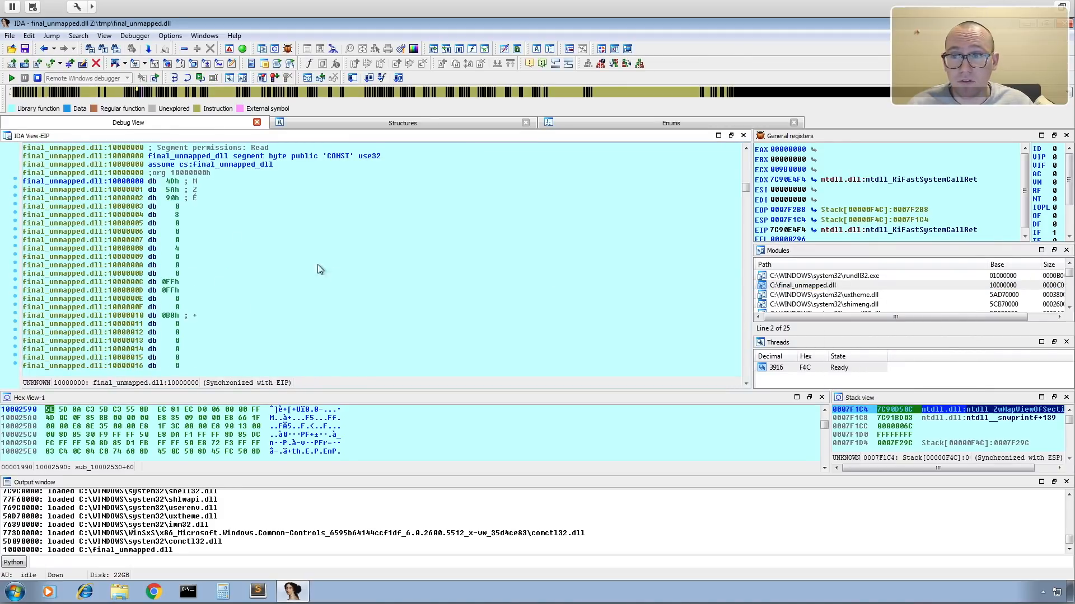
click(241, 239)
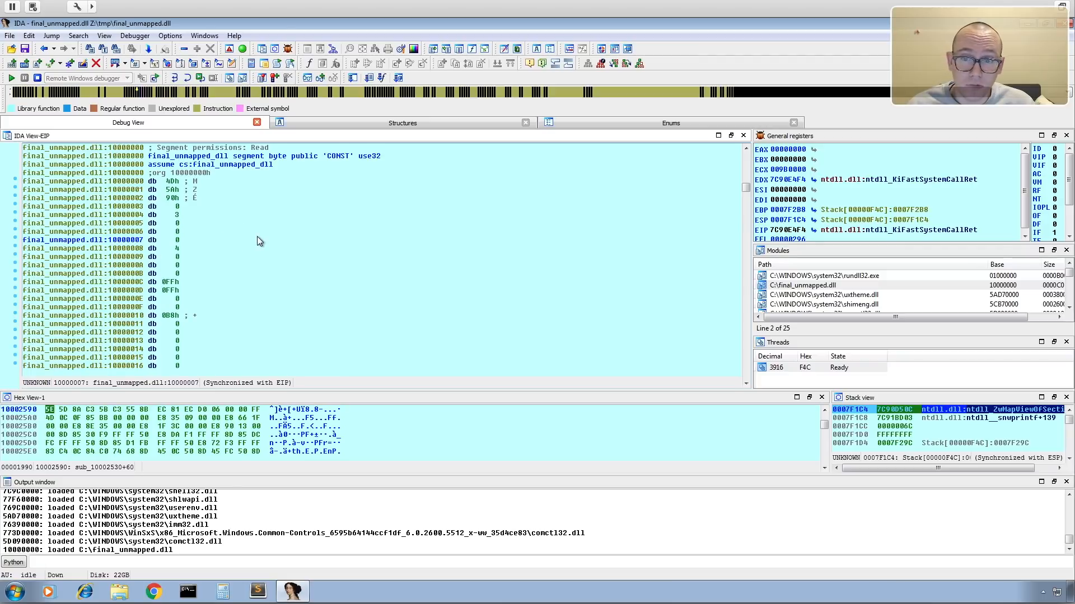
Jump to address 10002596 and add a breakpoint on DllEntryPoint's first instruction, push ebp.
key(g)
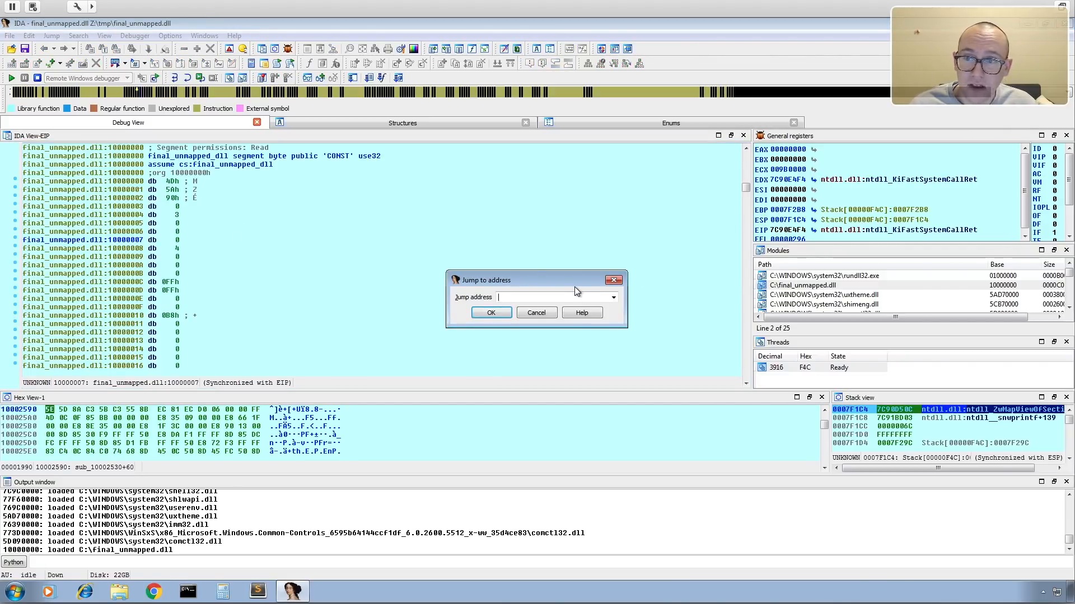
text(10002596)
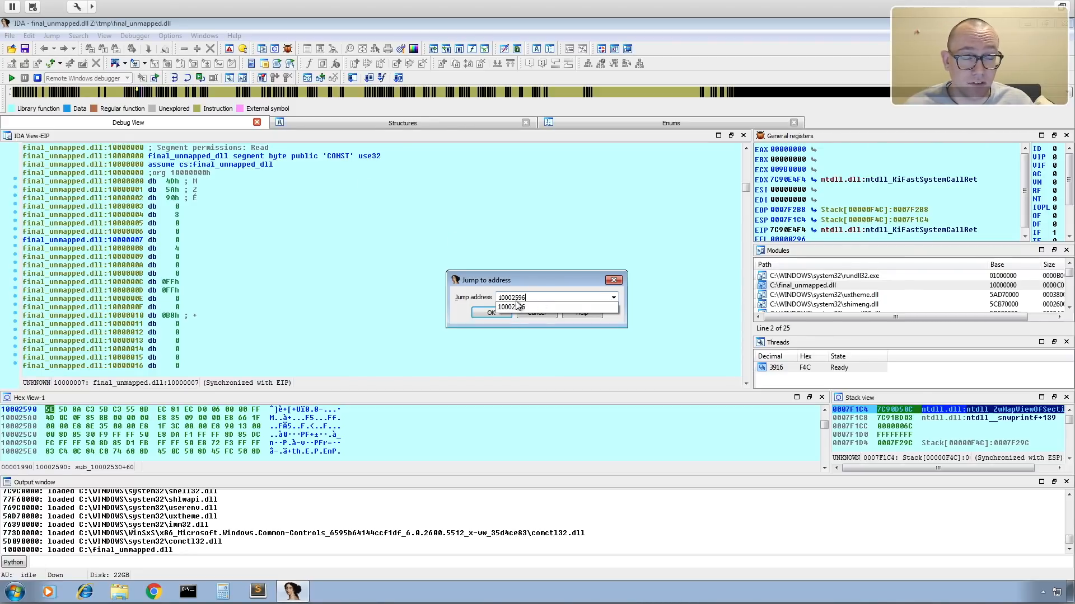
click(489, 312)
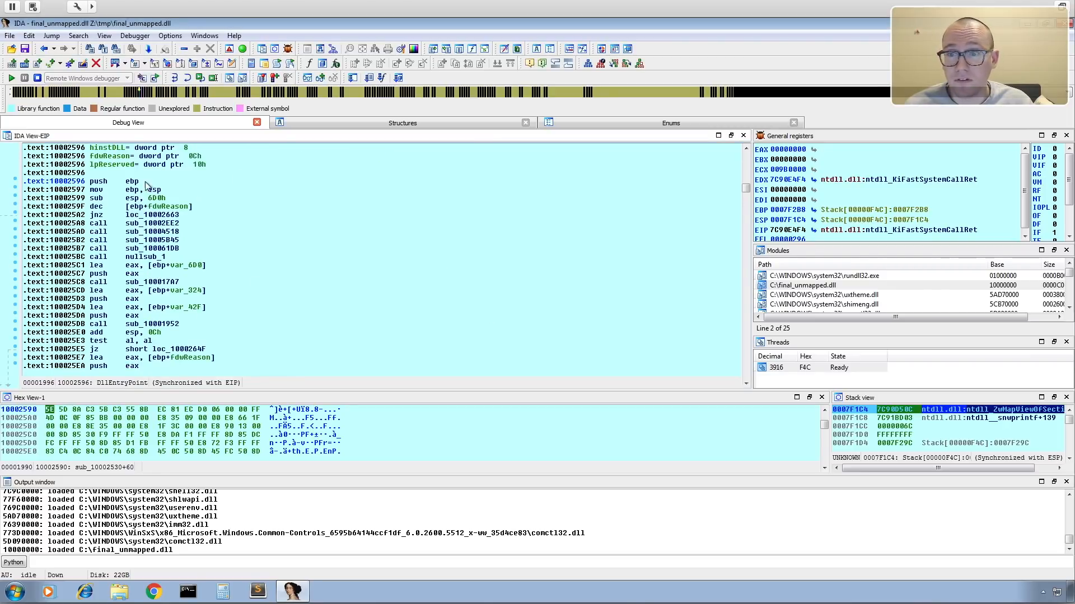
scroll(318, 215, up, 4)
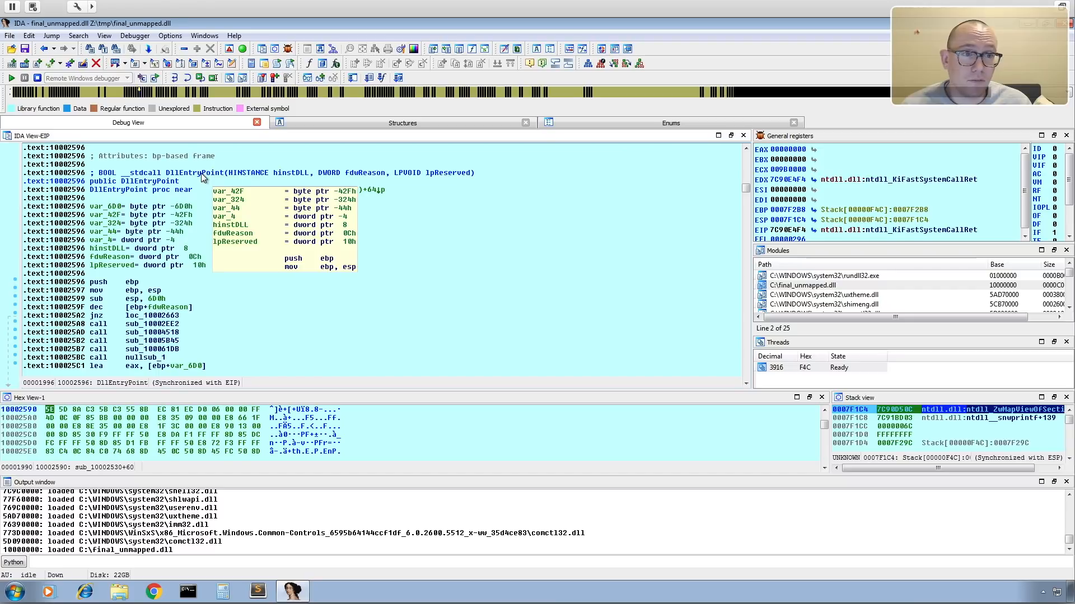
right_click(109, 282)
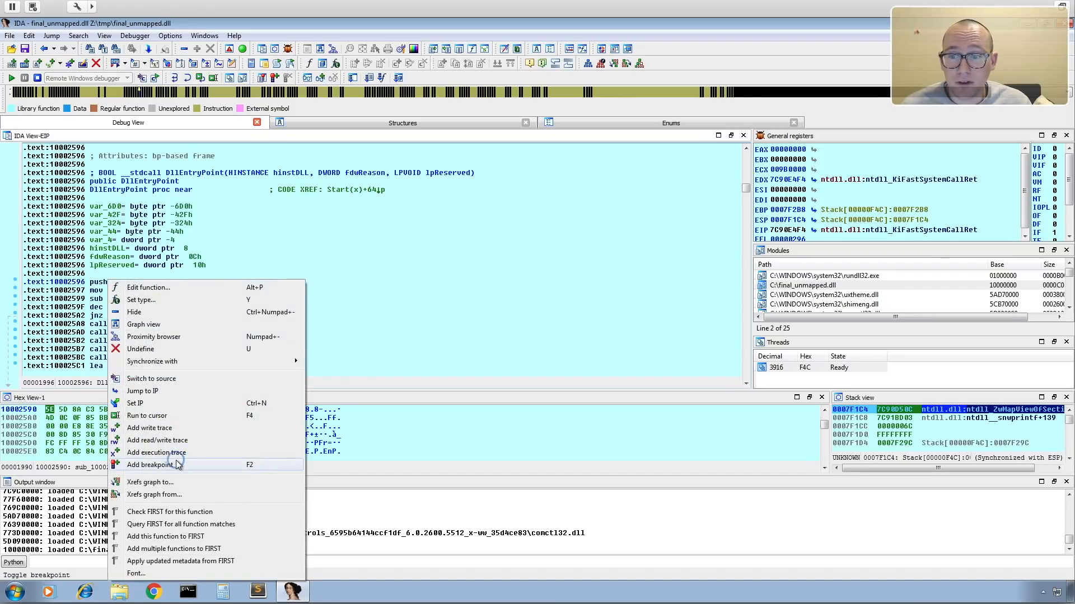
click(148, 465)
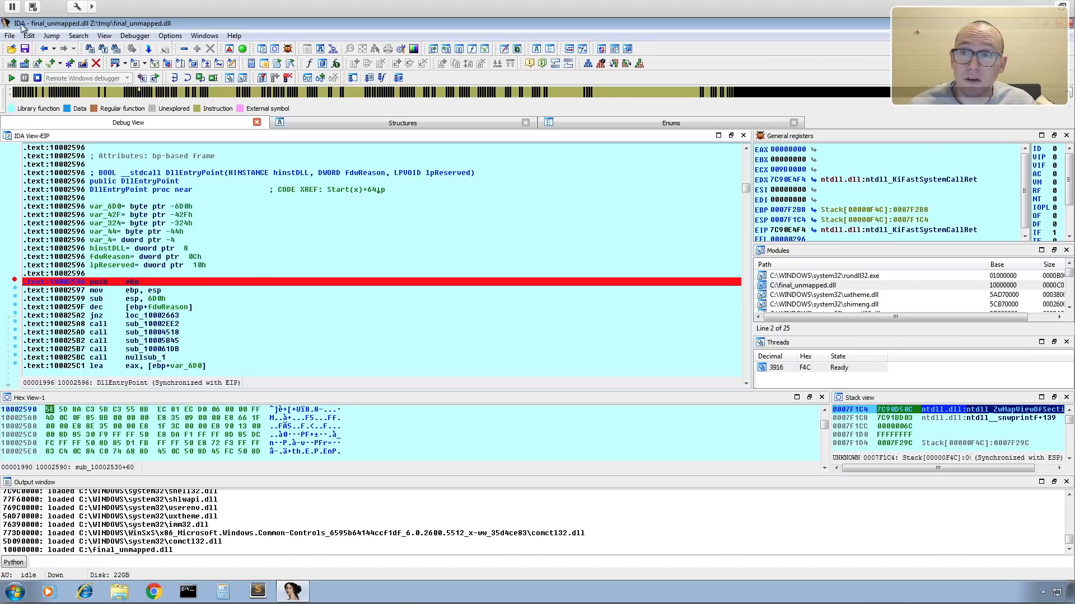
Turn off suspending on library load/unload in the debugger setup and continue the process to the DllEntryPoint breakpoint.
click(11, 78)
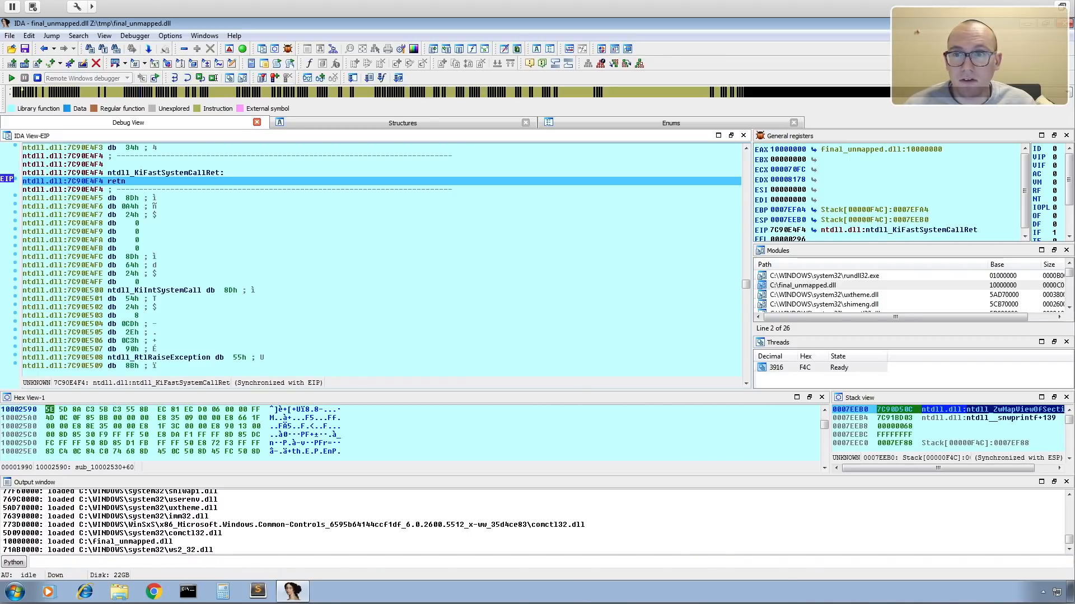
click(135, 37)
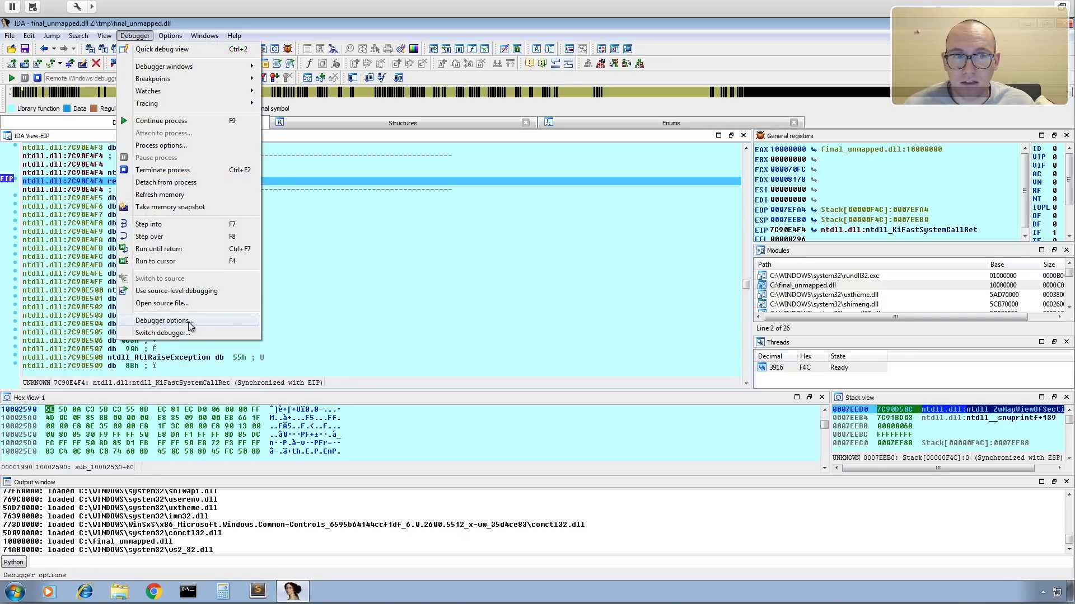
click(180, 323)
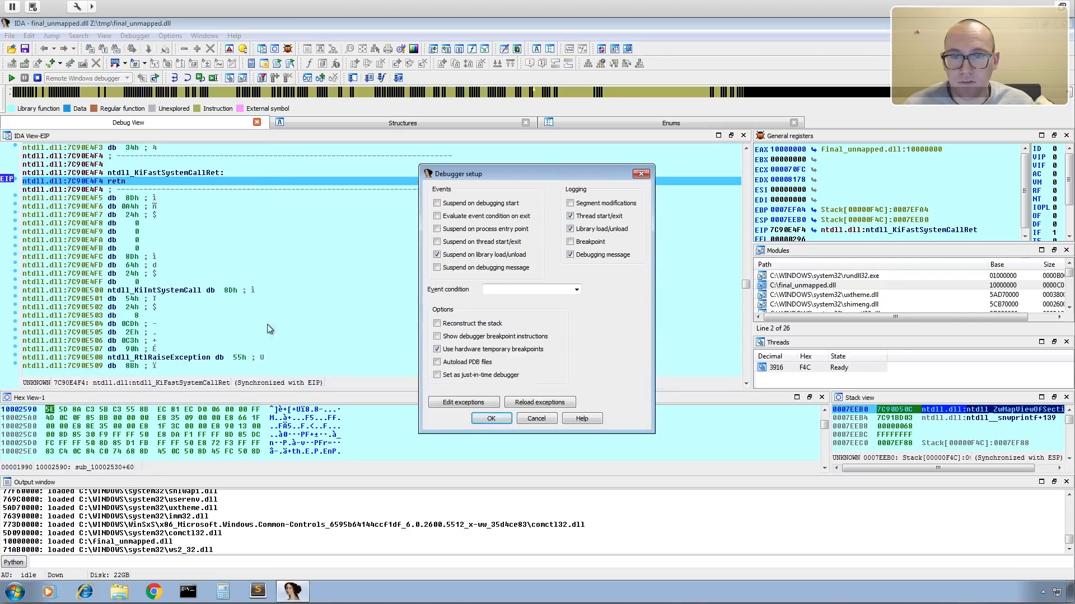
click(469, 259)
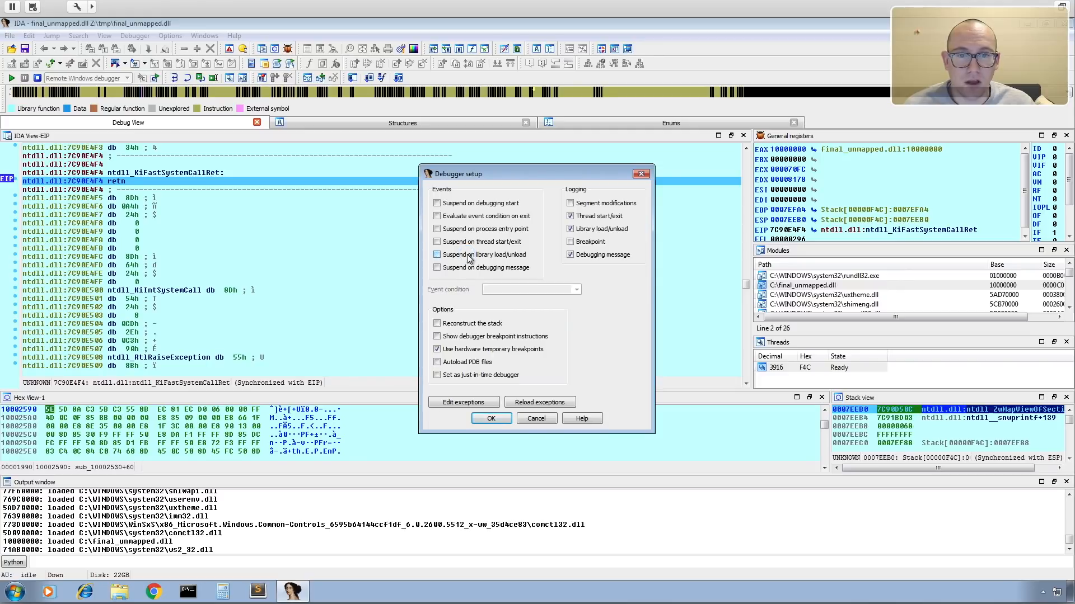
click(488, 420)
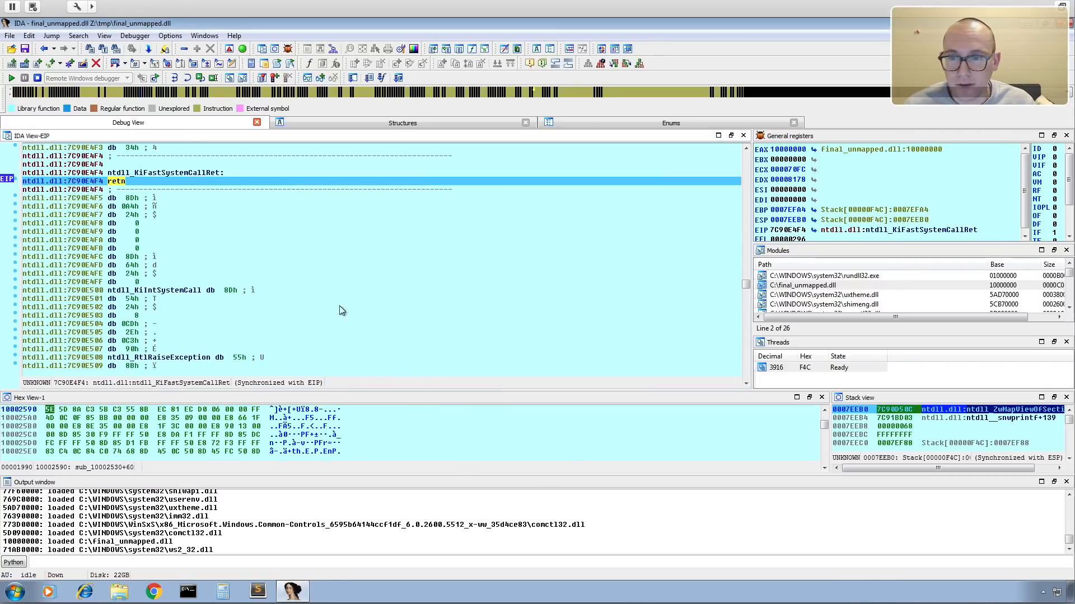
click(10, 79)
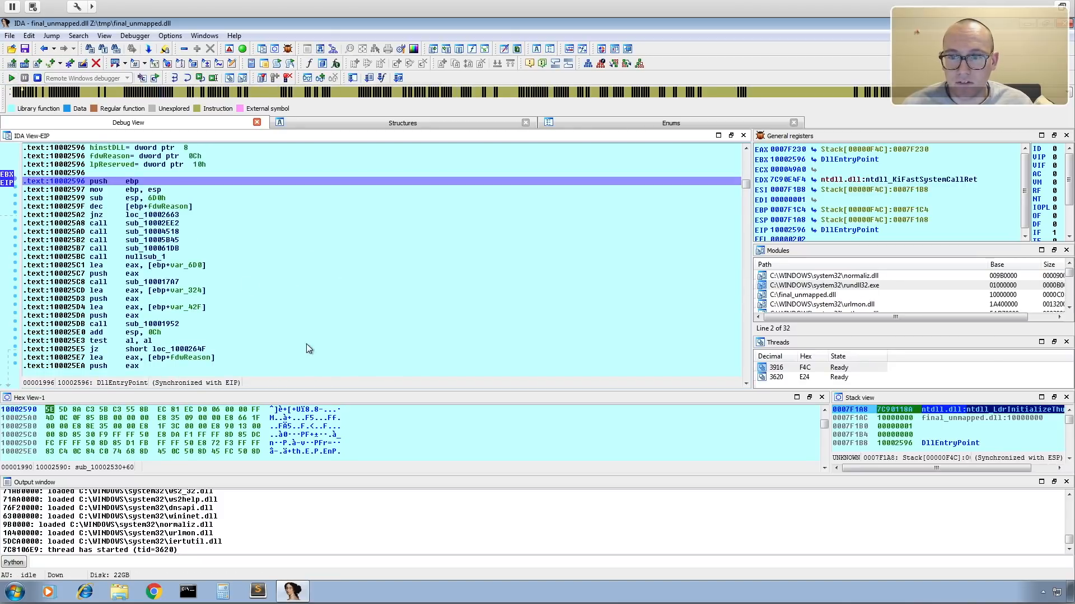
Switch the DllEntryPoint disassembly to graph view and bring its first block fully into view.
scroll(214, 288, up, 4)
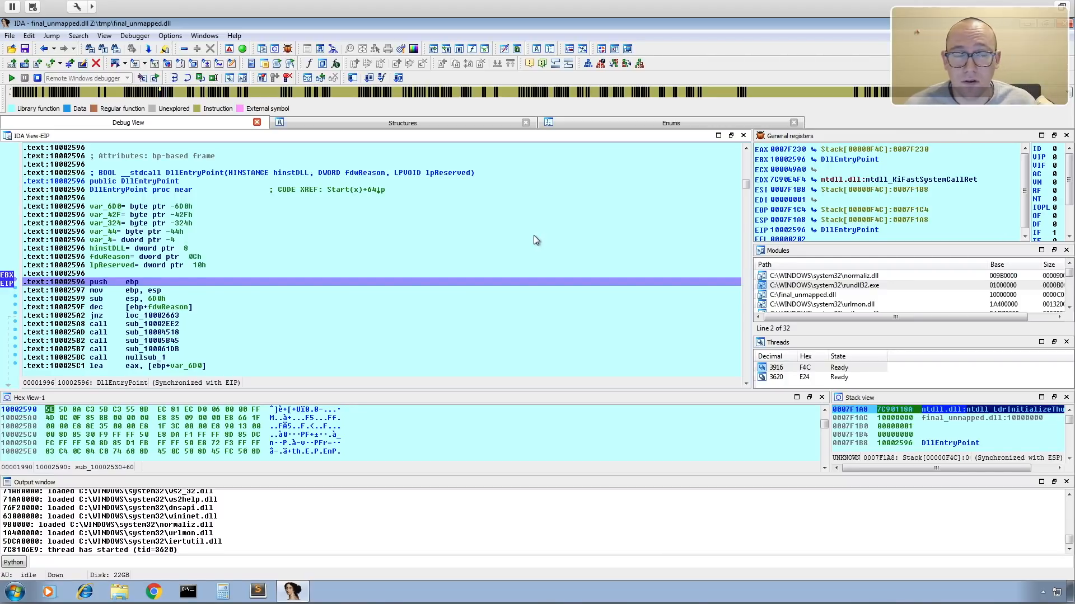
scroll(210, 311, down, 3)
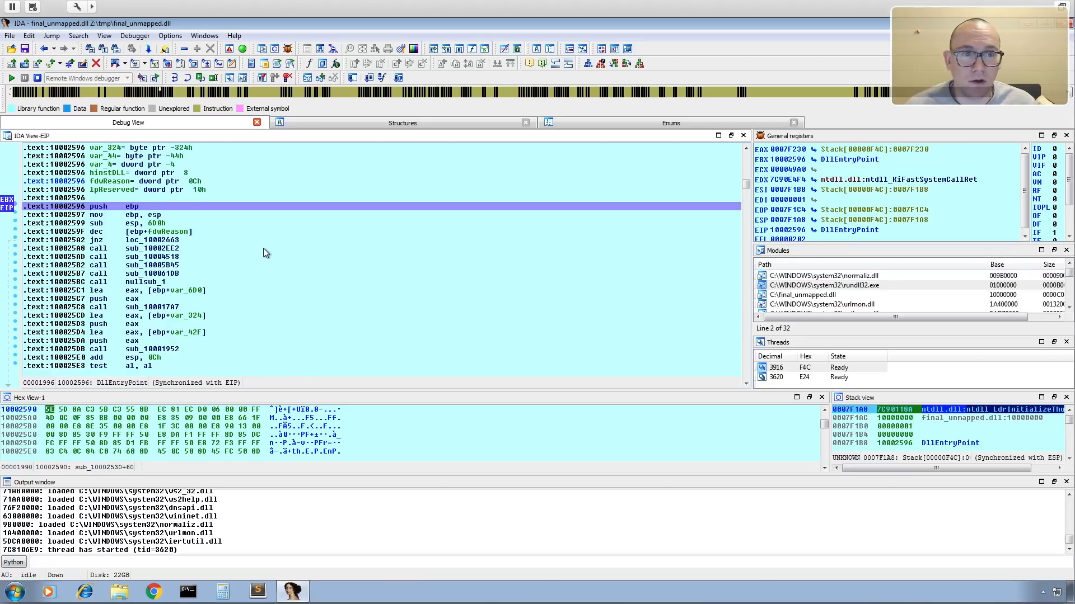
right_click(226, 238)
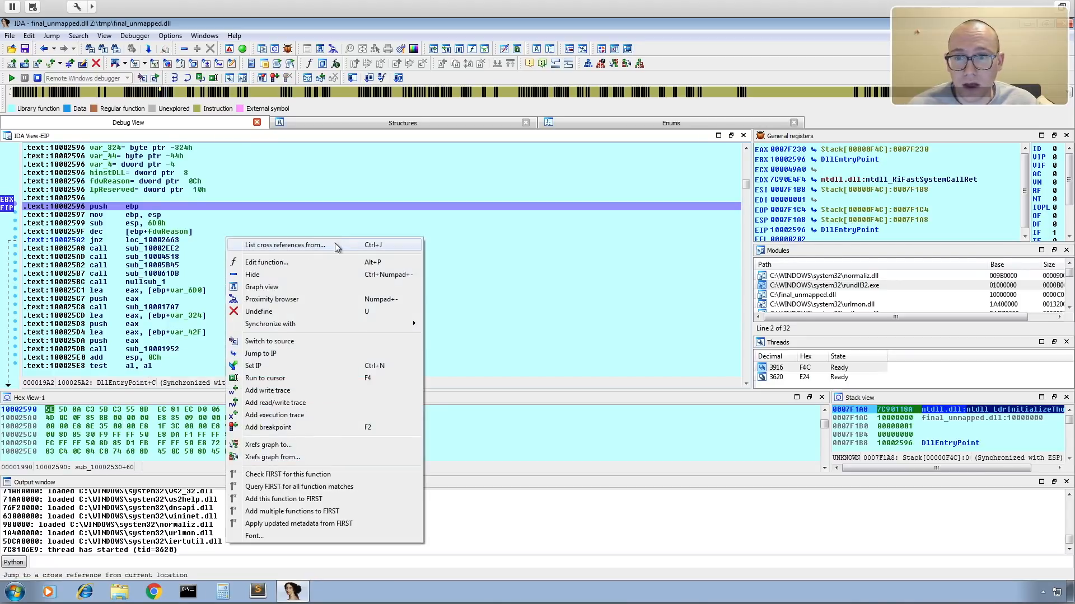
click(259, 287)
drag(632, 232, 664, 337)
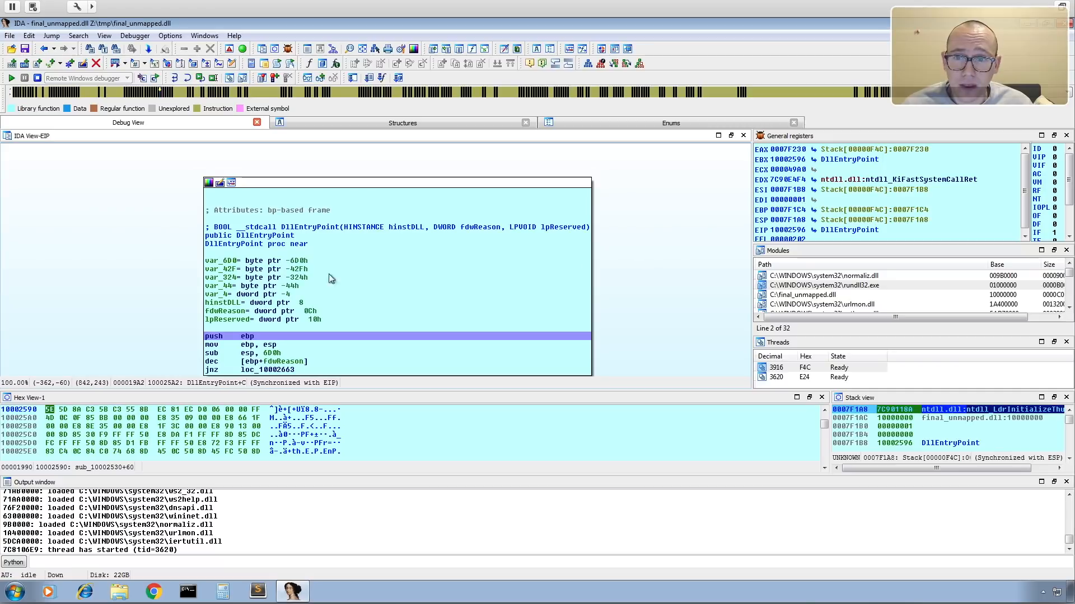
Open the list of functions in the debug view, narrow its name column and look through the DLL's functions.
click(470, 48)
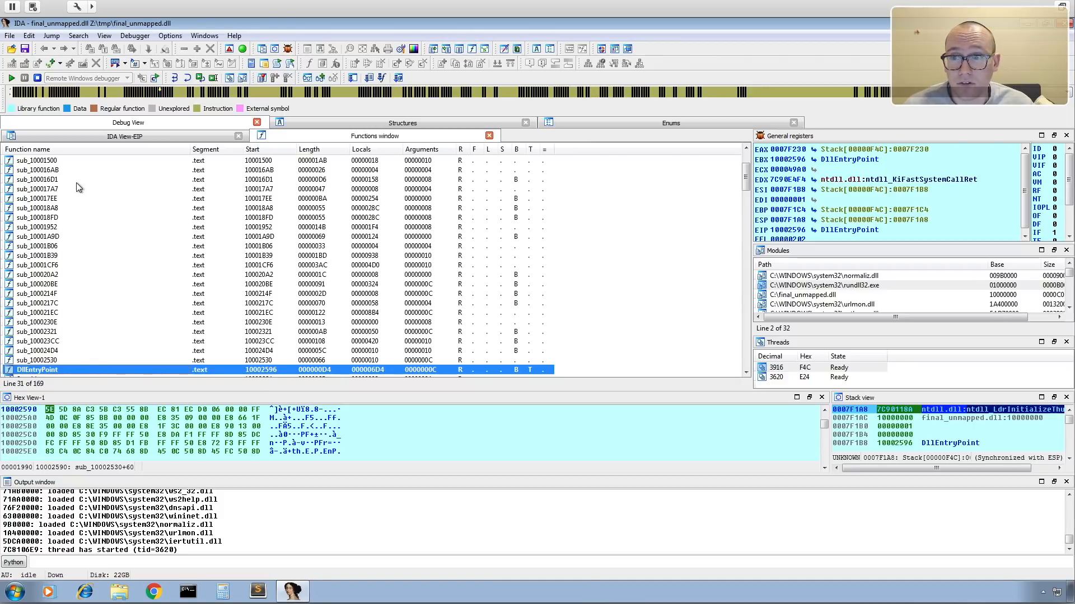
drag(187, 148, 94, 149)
scroll(66, 276, down, 20)
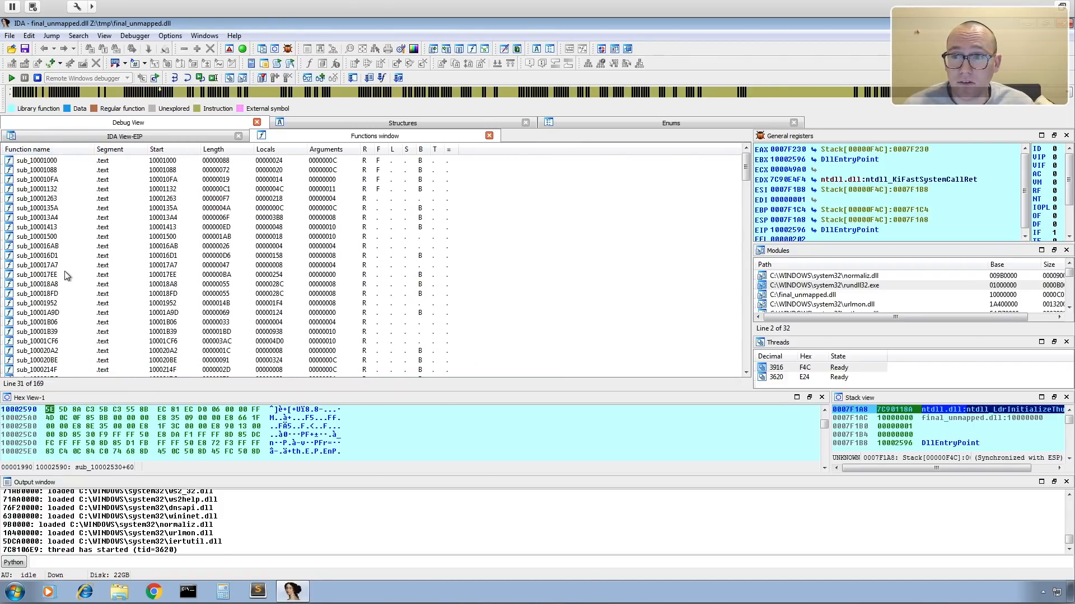
scroll(66, 275, down, 18)
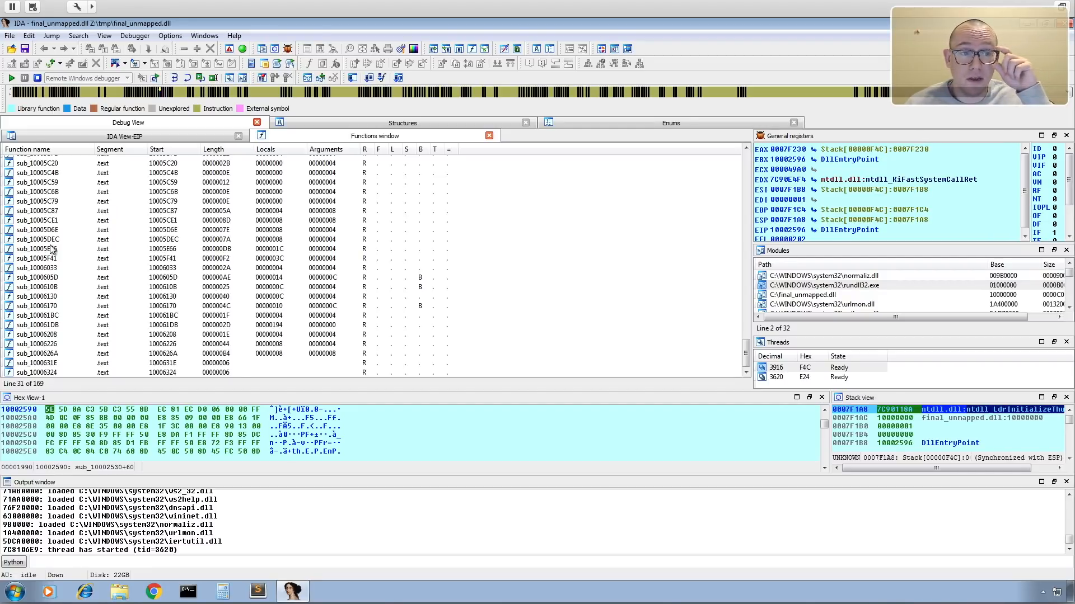
scroll(50, 249, up, 20)
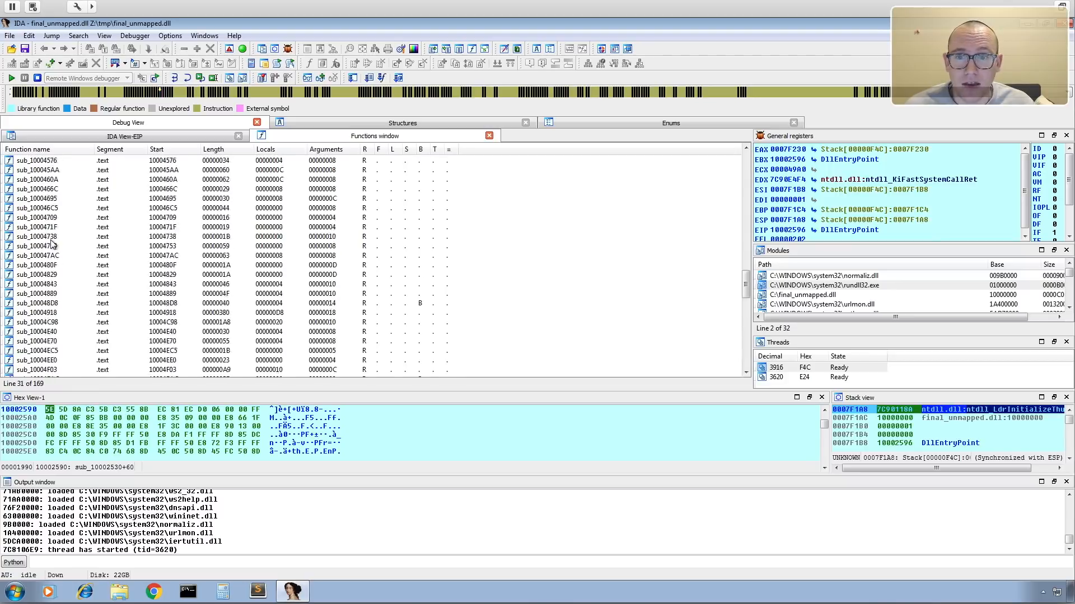
Return to the DllEntryPoint graph and highlight fdwReason in the dec instruction of the first block.
click(124, 133)
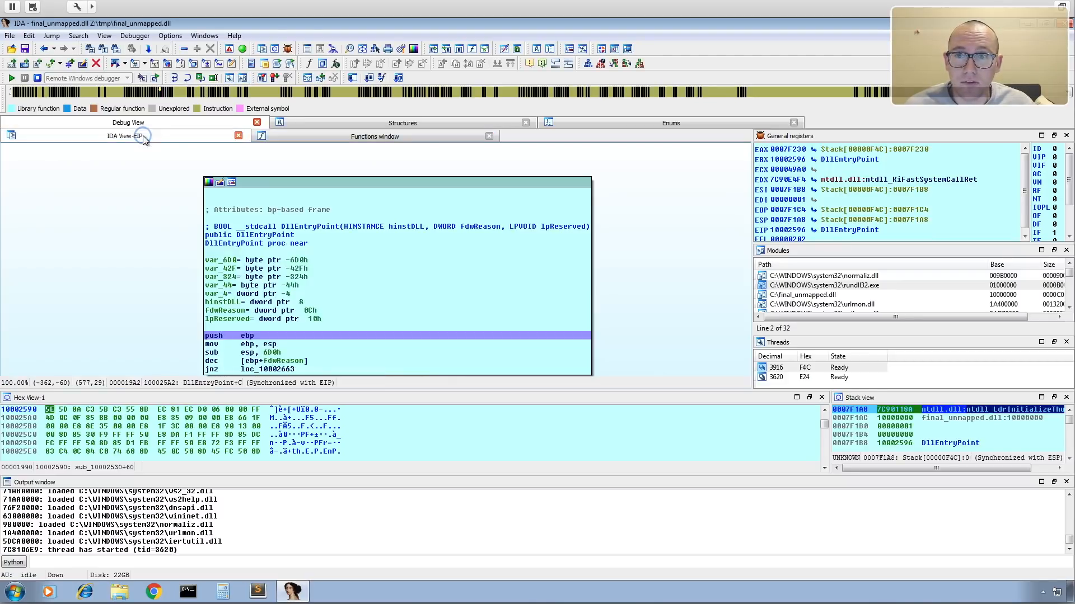
scroll(352, 297, down, 3)
click(295, 303)
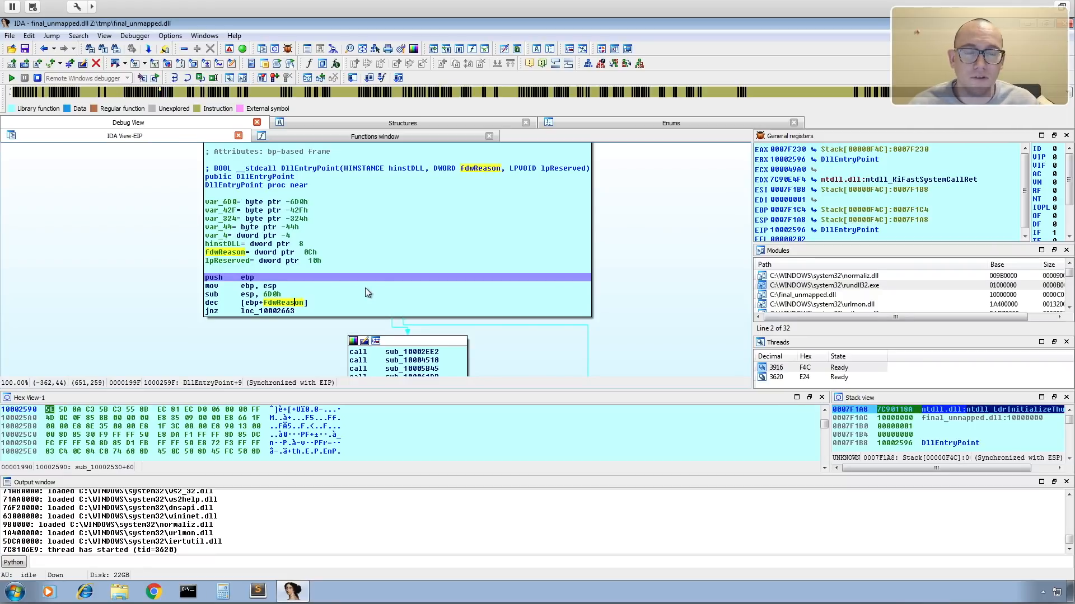